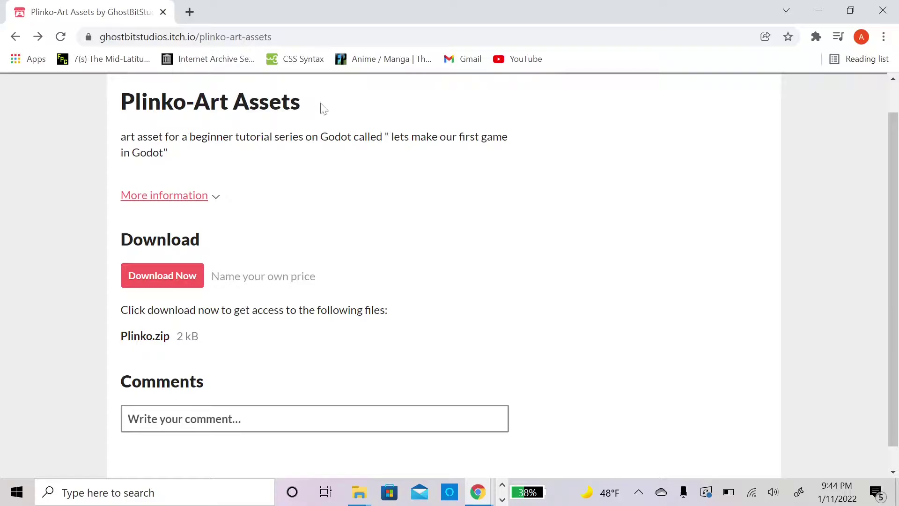
- Open the download page of the Plinko-Art Assets pack without paying for it
left_click_drag(324, 108, 54, 107)
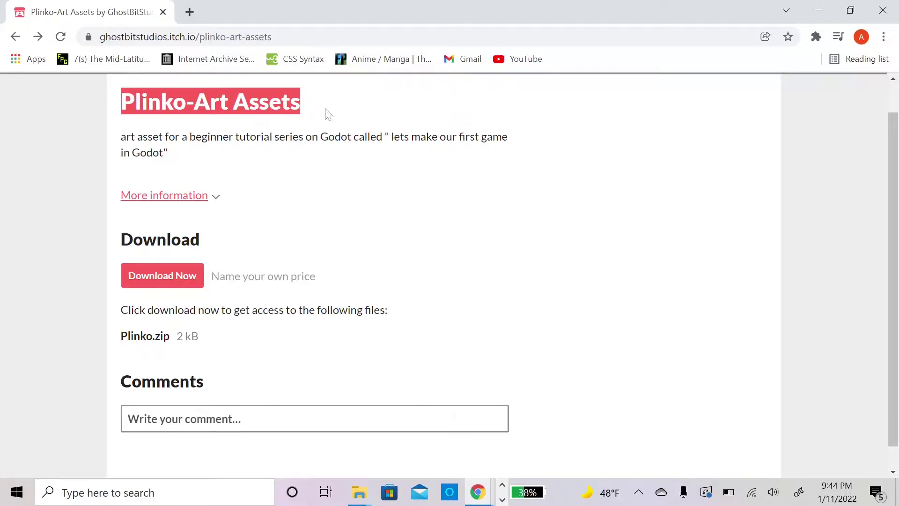
left_click(310, 99)
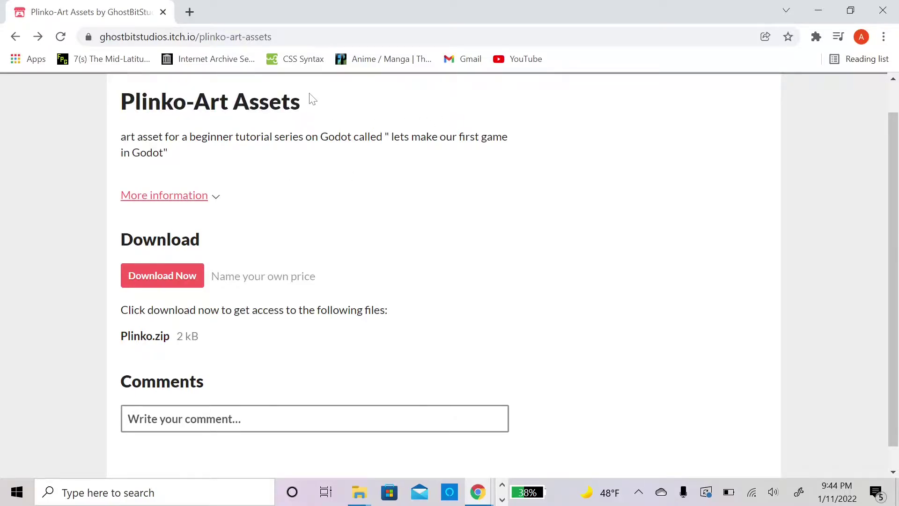
left_click(181, 276)
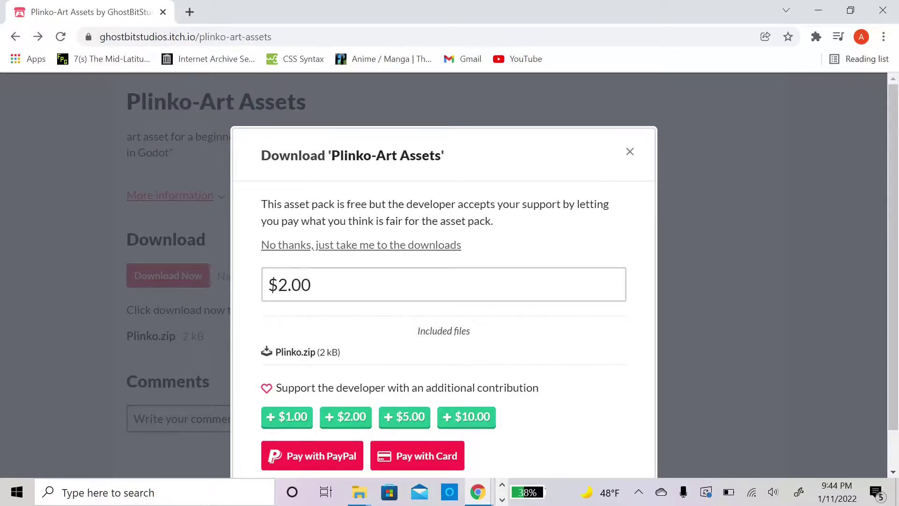
left_click(310, 245)
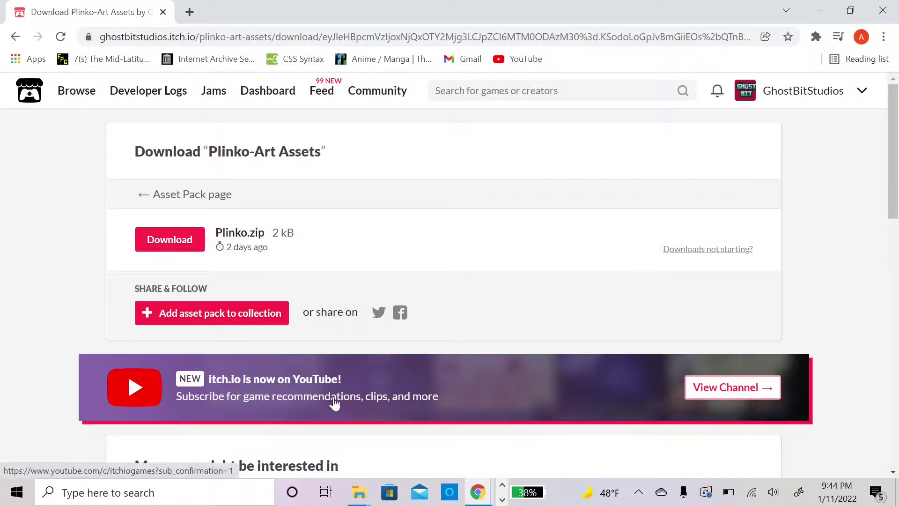
- Bring up the Plinko image folder in File Explorer, and switch to the Plinko_Game project in Godot
mouse_move(358, 492)
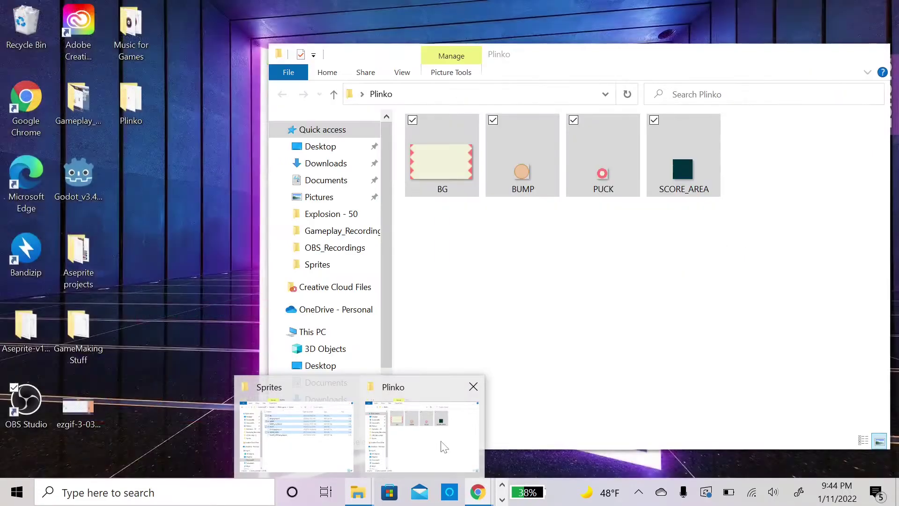
left_click(440, 449)
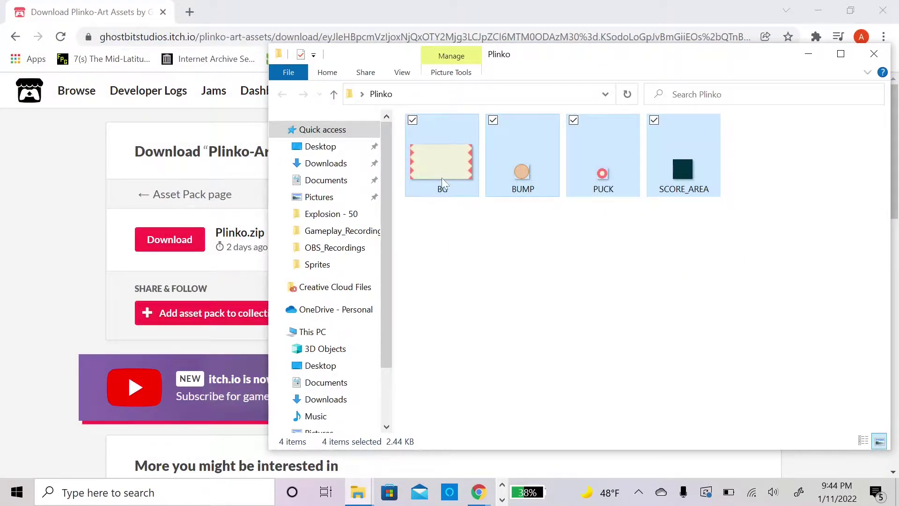
left_click(502, 500)
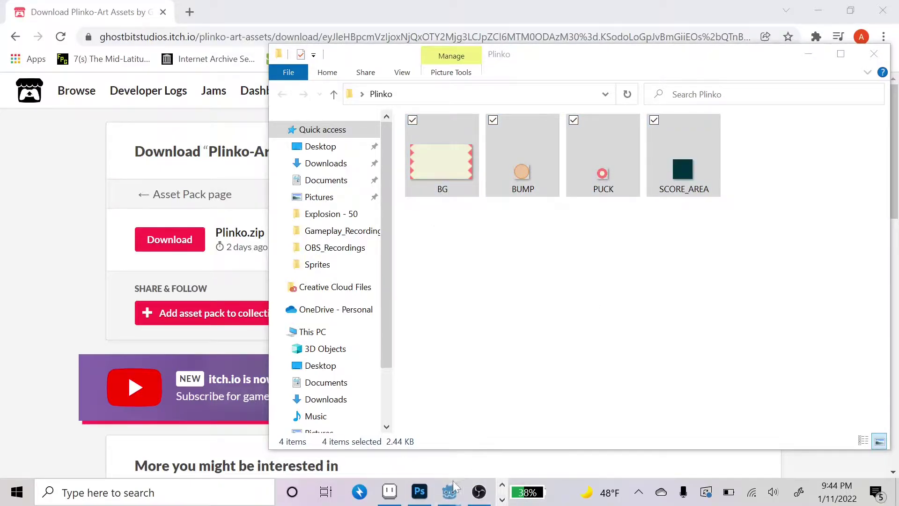
mouse_move(442, 500)
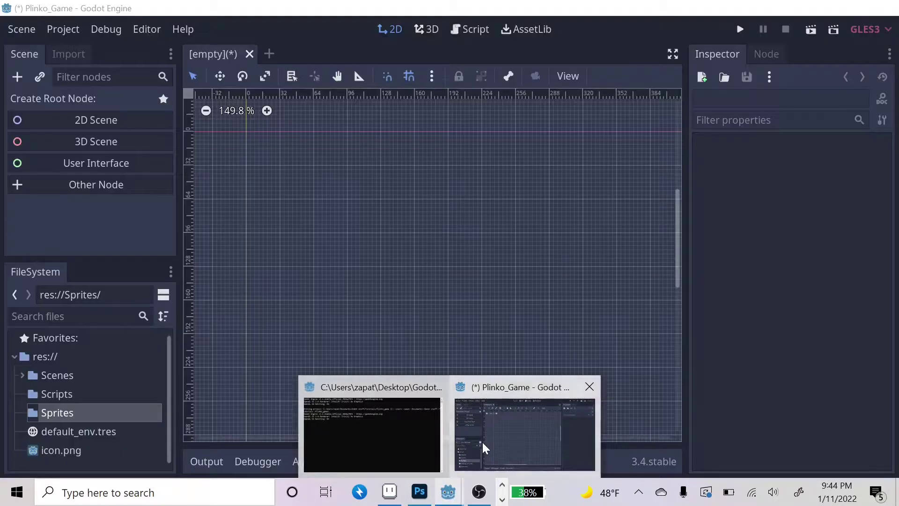
left_click(482, 440)
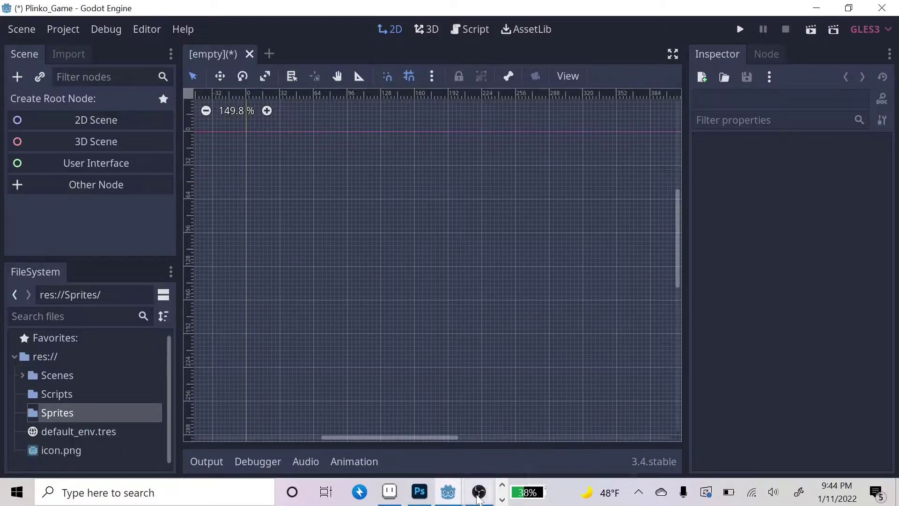
- Import the BG, BUMP, PUCK and SCORE_AREA images from the Plinko folder in File Explorer into Godot's Sprites folder and expand that folder
left_click(504, 486)
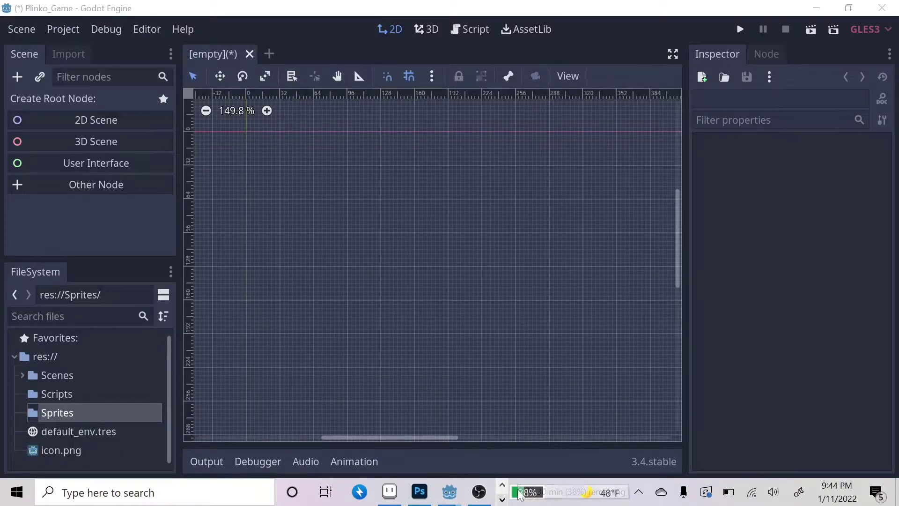
left_click(503, 486)
mouse_move(358, 492)
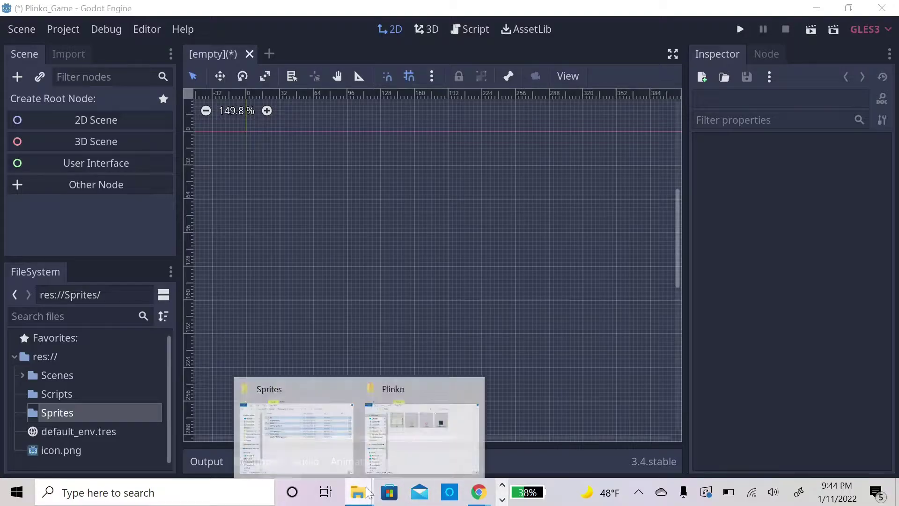
left_click(410, 445)
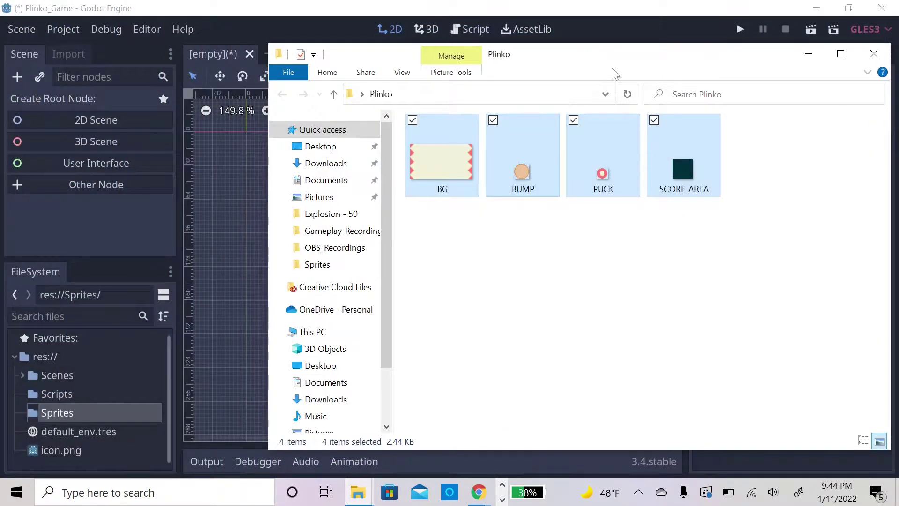
left_click_drag(588, 63, 556, 75)
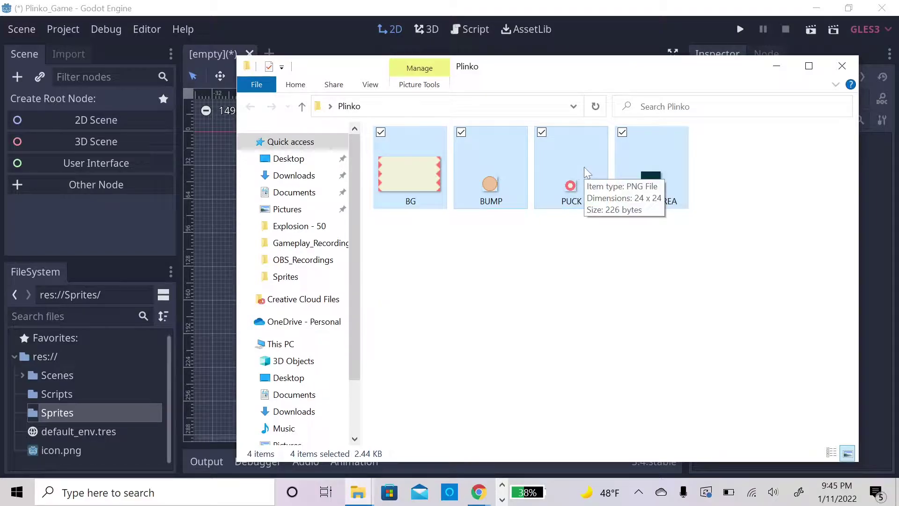
left_click_drag(583, 167, 60, 414)
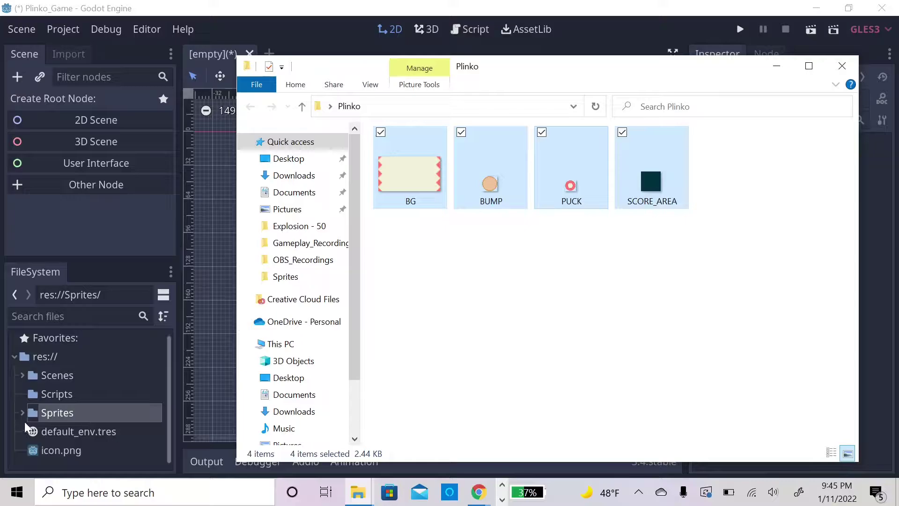
left_click(22, 413)
scroll(88, 420, "down", 2)
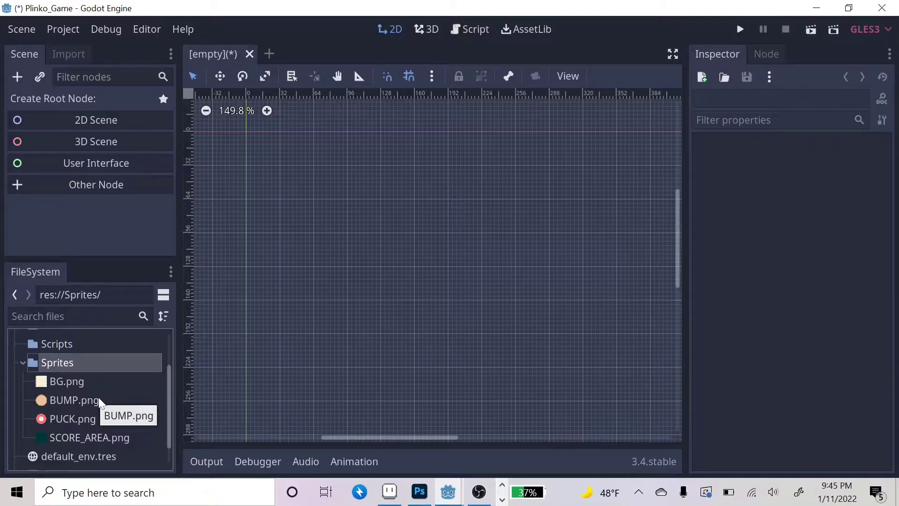
scroll(81, 380, "up", 2)
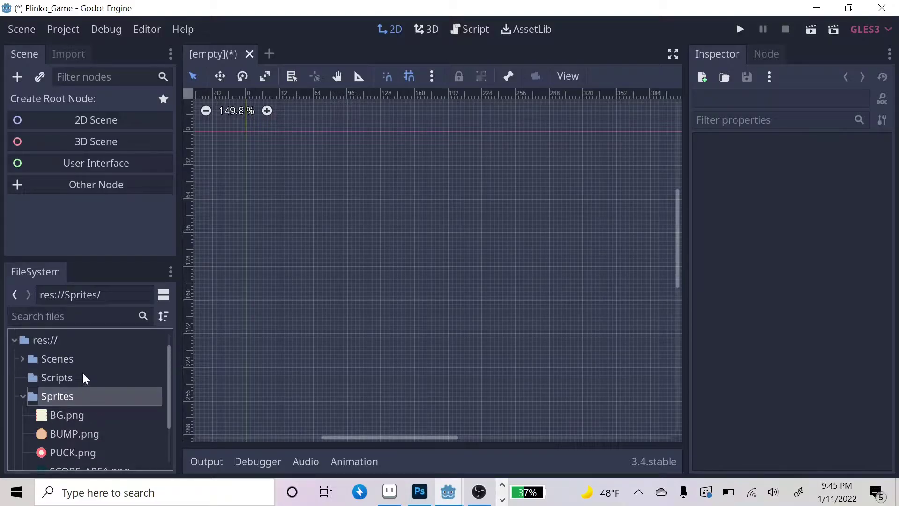
- Search the root node types for "body" and compare the descriptions of KinematicBody2D, RigidBody2D and StaticBody2D without creating a node
left_click(141, 184)
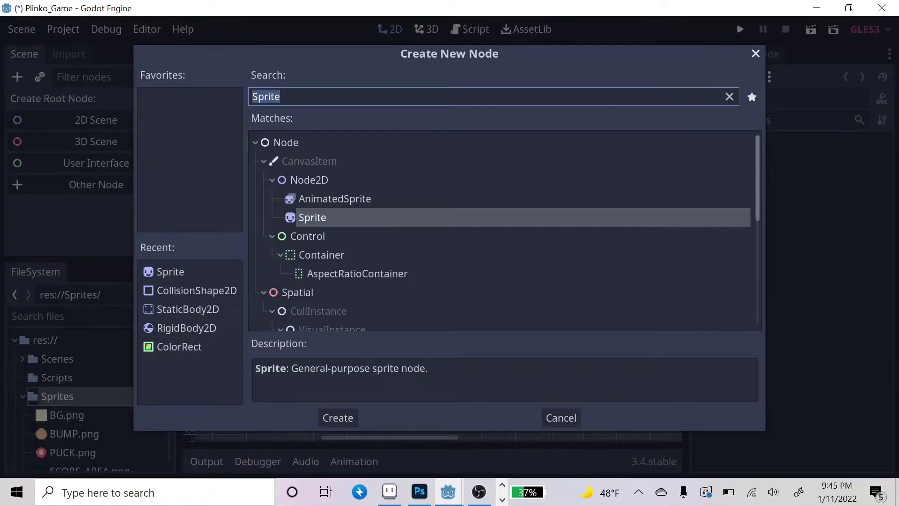
type("body")
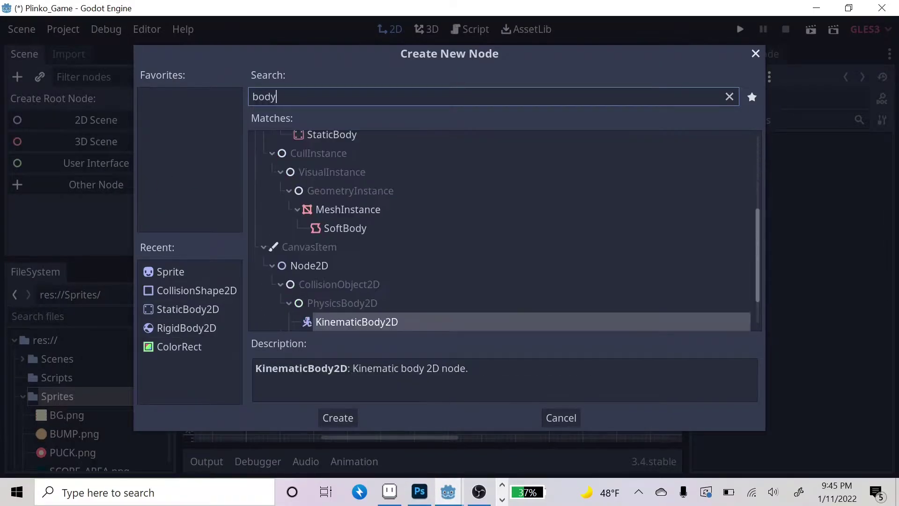
scroll(453, 199, "down", 2)
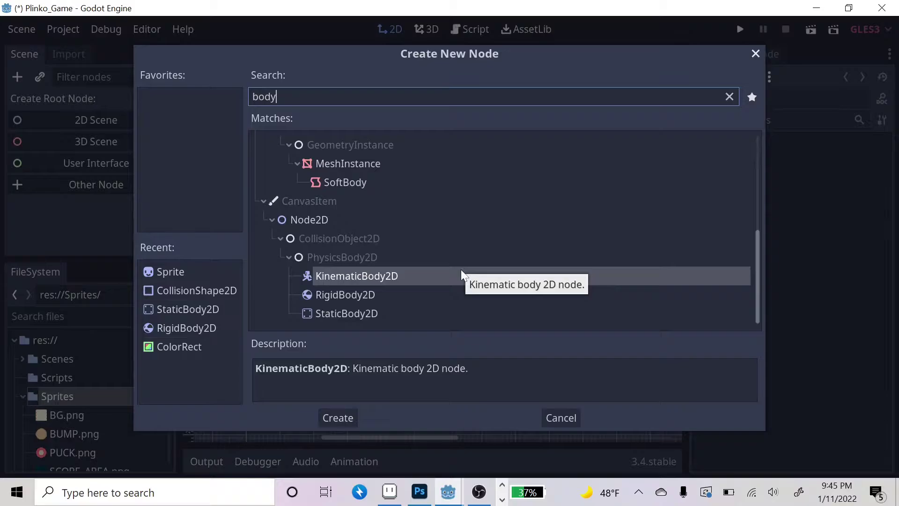
key("Down")
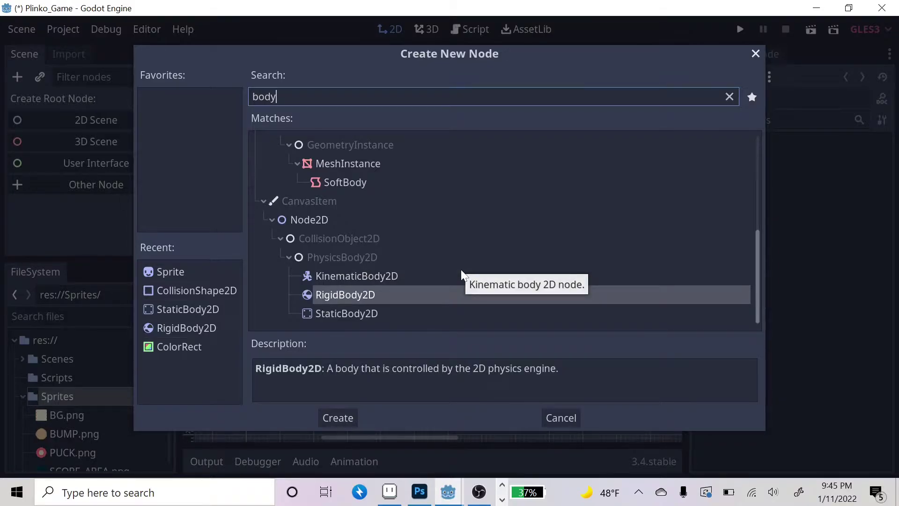
key("Down")
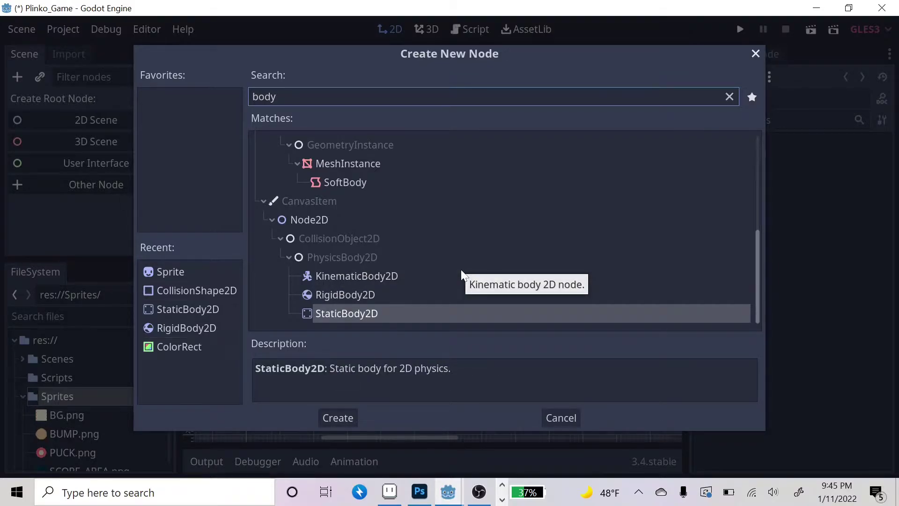
key("Up")
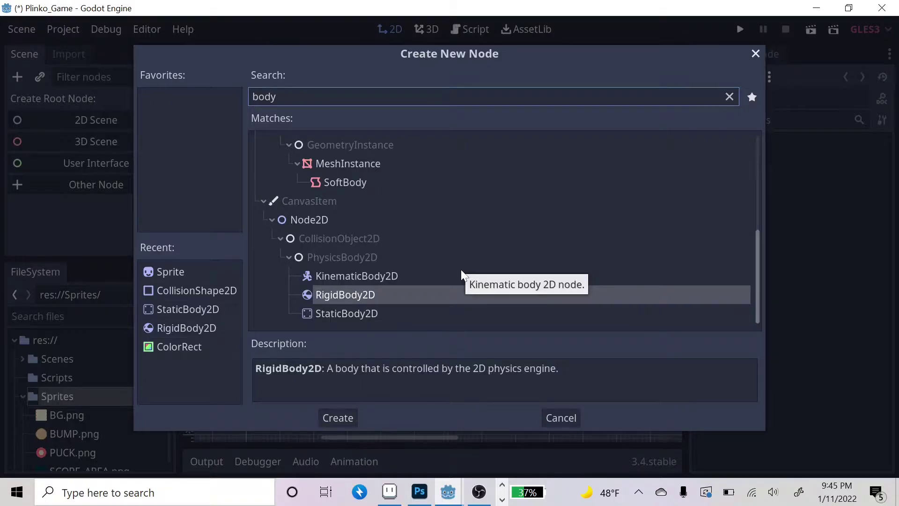
key("Up")
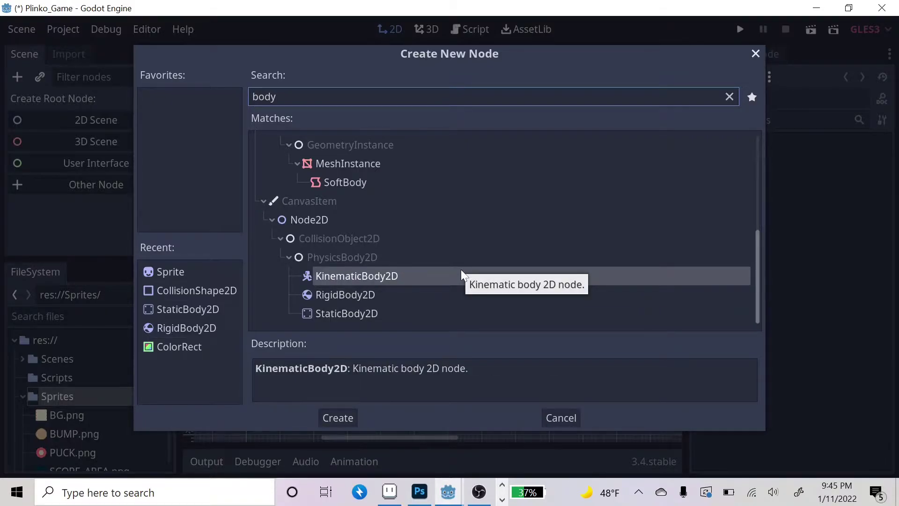
key("Down")
key("Down")
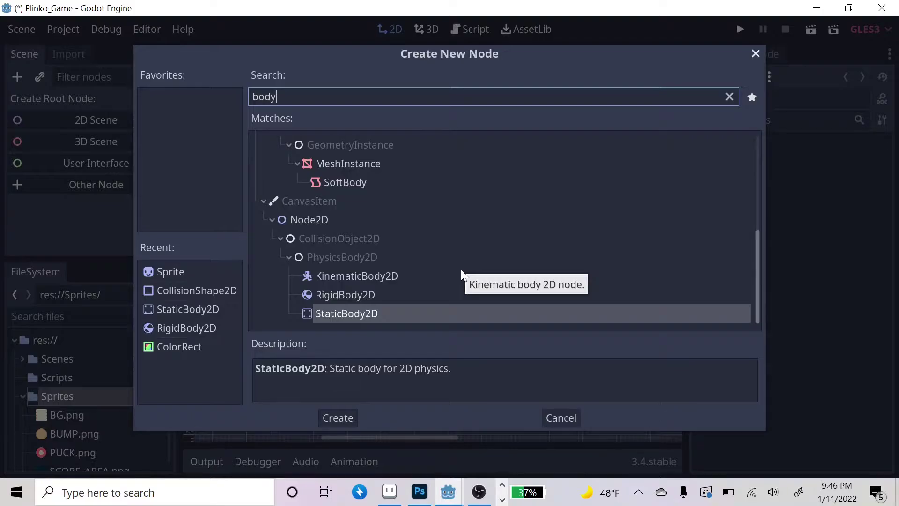
left_click(348, 296)
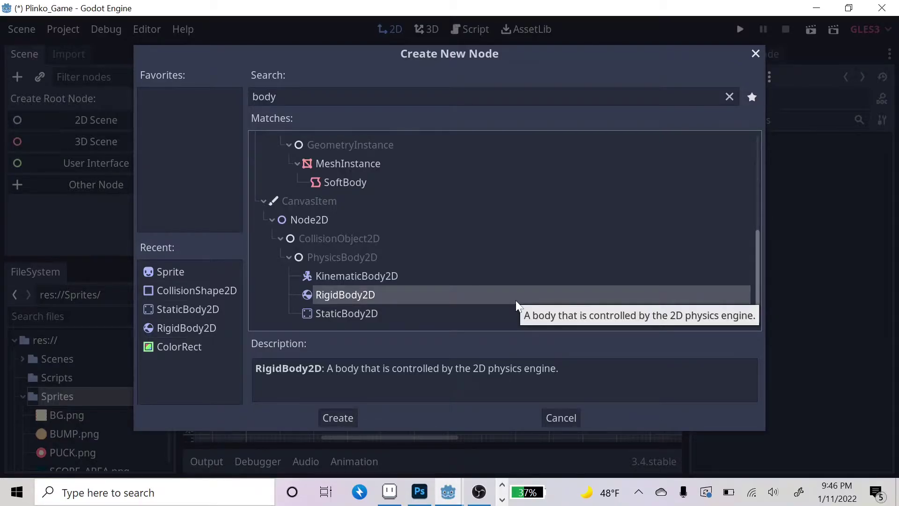
left_click(408, 277)
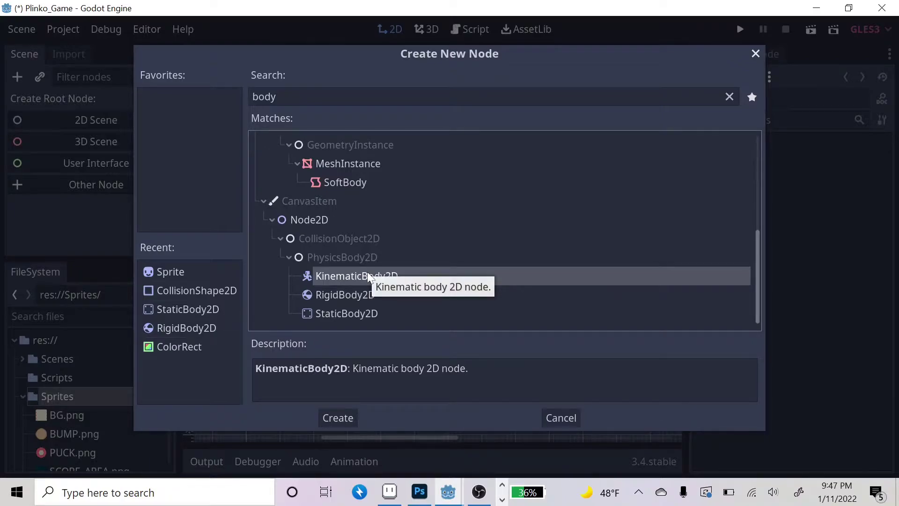
left_click(348, 296)
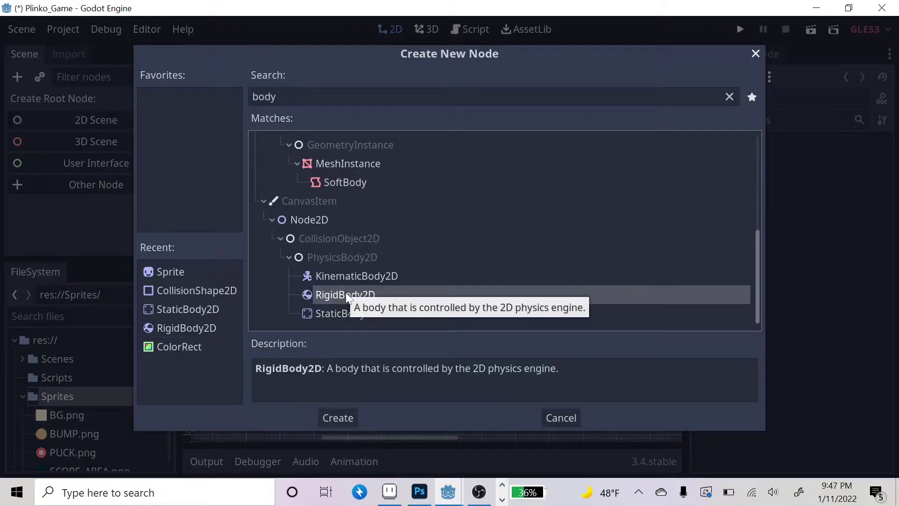
left_click(363, 276)
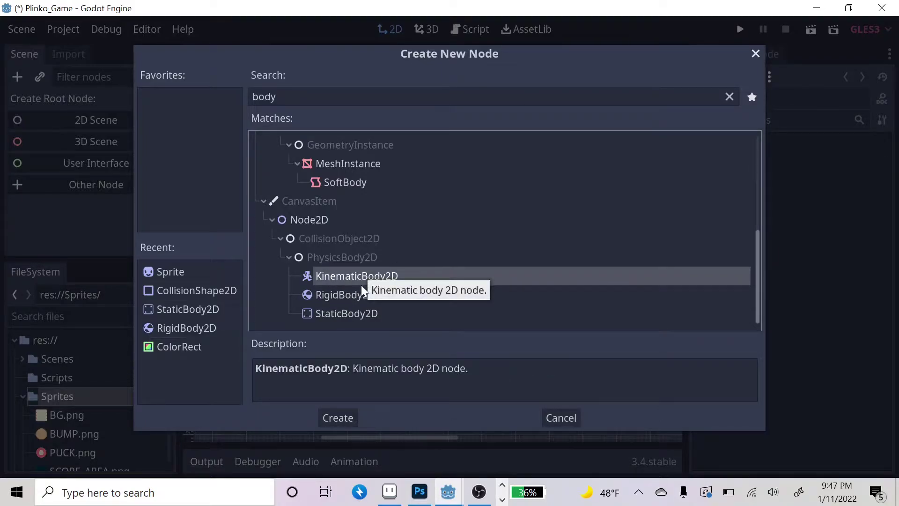
left_click(362, 291)
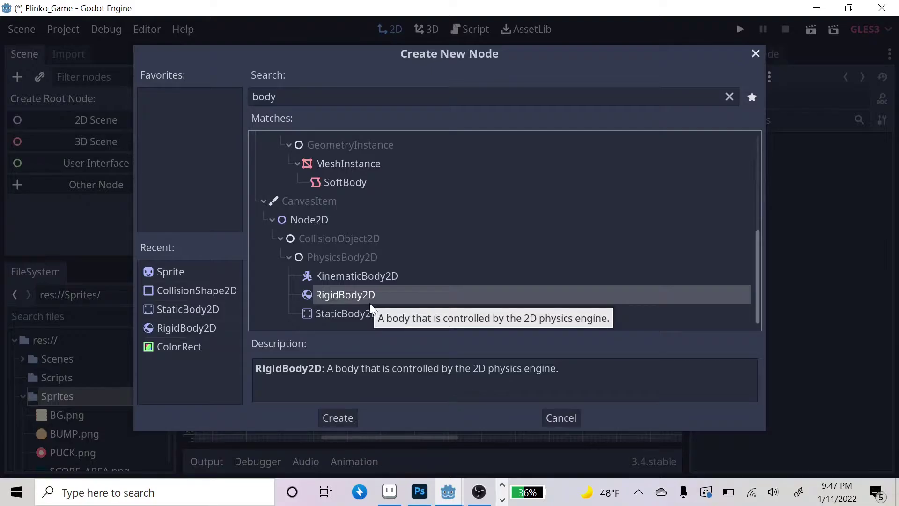
key("Down")
key("Up")
left_click(569, 421)
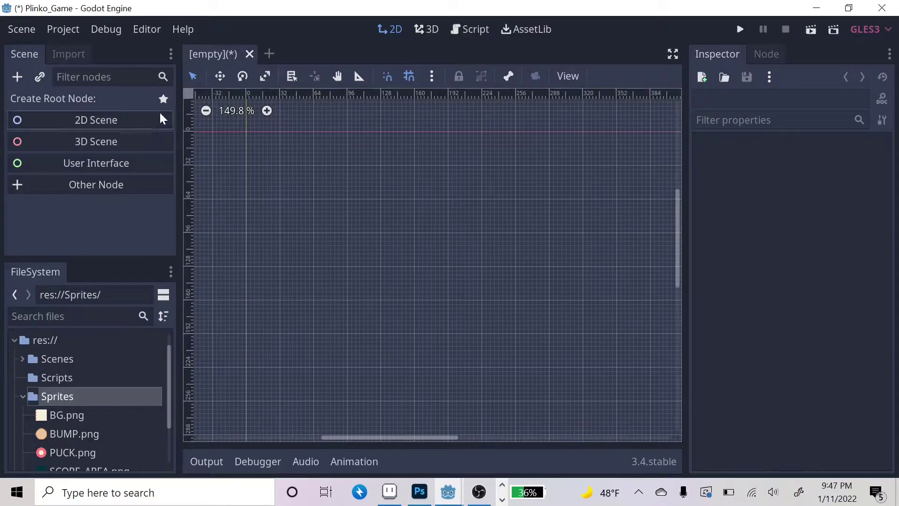
- Create a 2D scene root node and open its name for editing
left_click(132, 127)
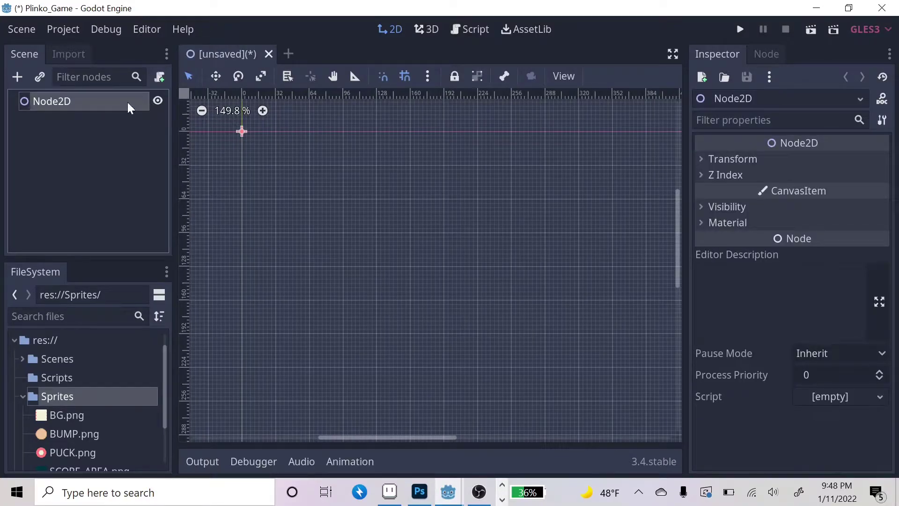
double_click(116, 102)
type("Game")
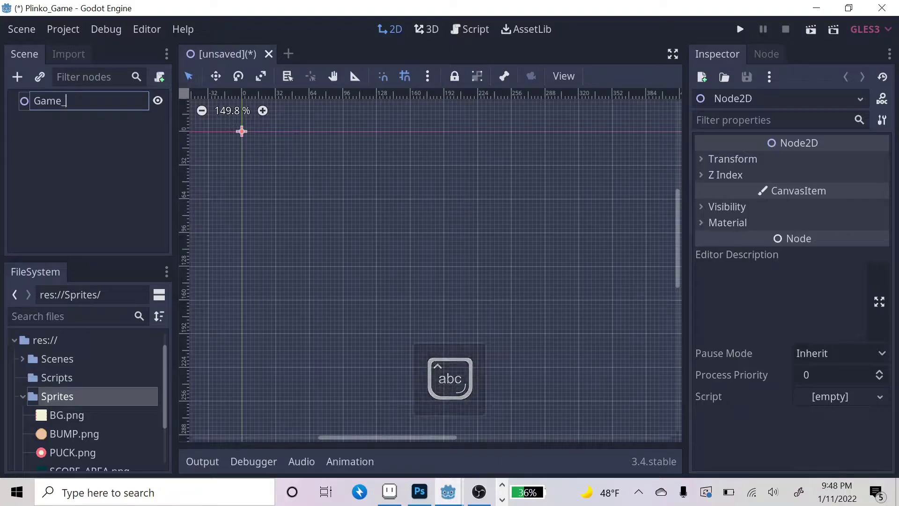
key("BackSpace")
key("BackSpace")
key("BackSpace")
key("BackSpace")
- Name the scene's root node Main_Game
key("Caps_Lock")
type("M")
key("Caps_Lock")
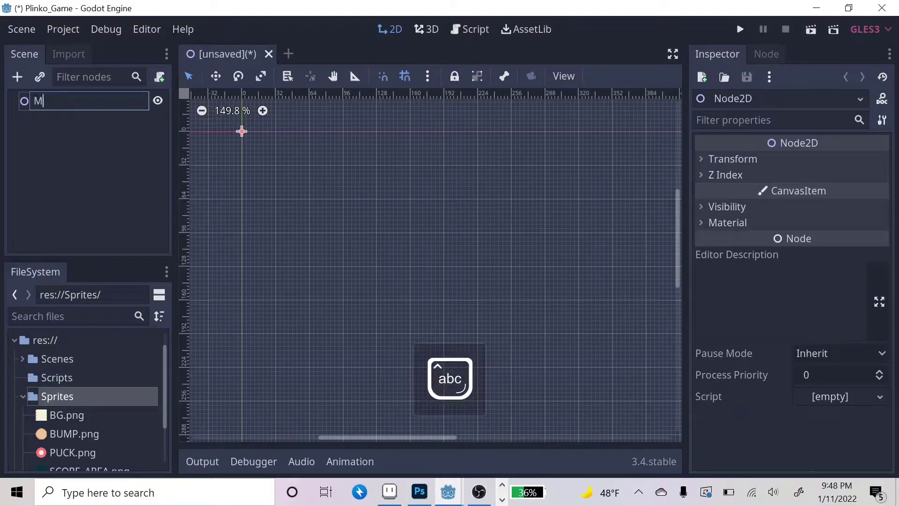
type("ain")
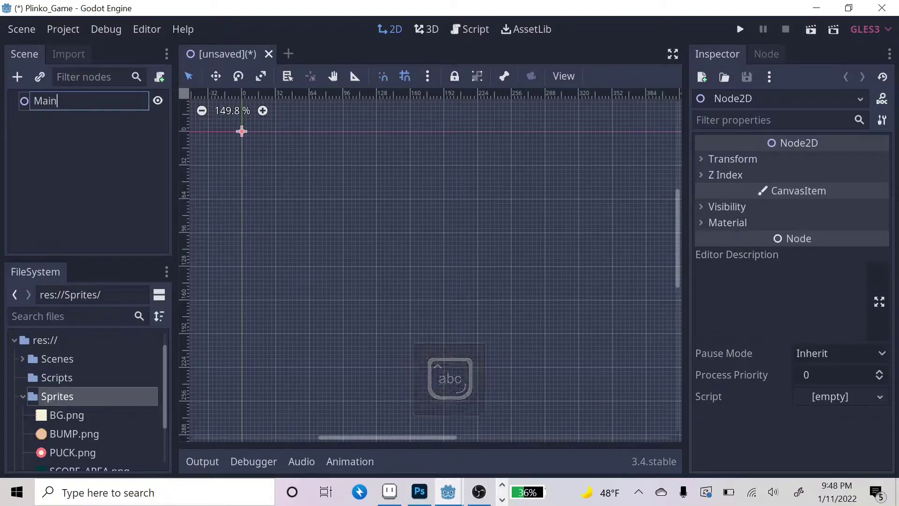
type("_g")
key("Caps_Lock")
key("BackSpace")
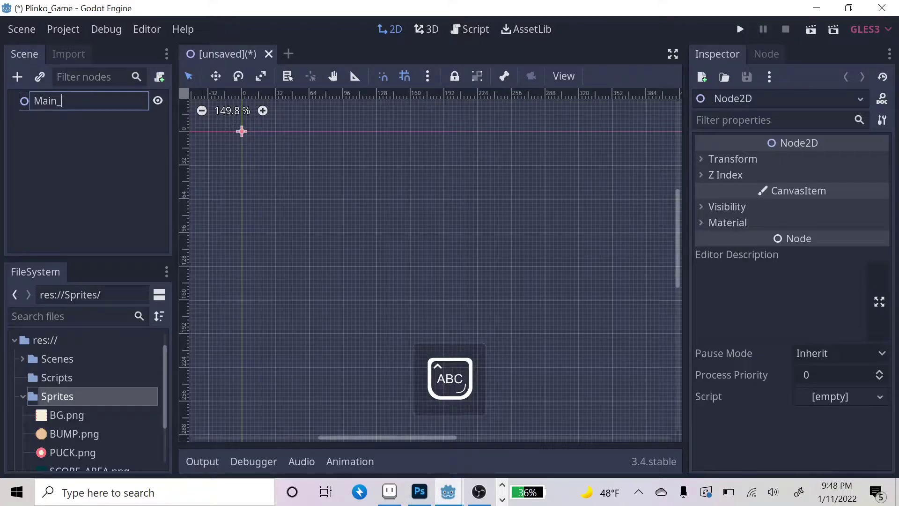
type("G")
key("Caps_Lock")
type("ame")
key("Return")
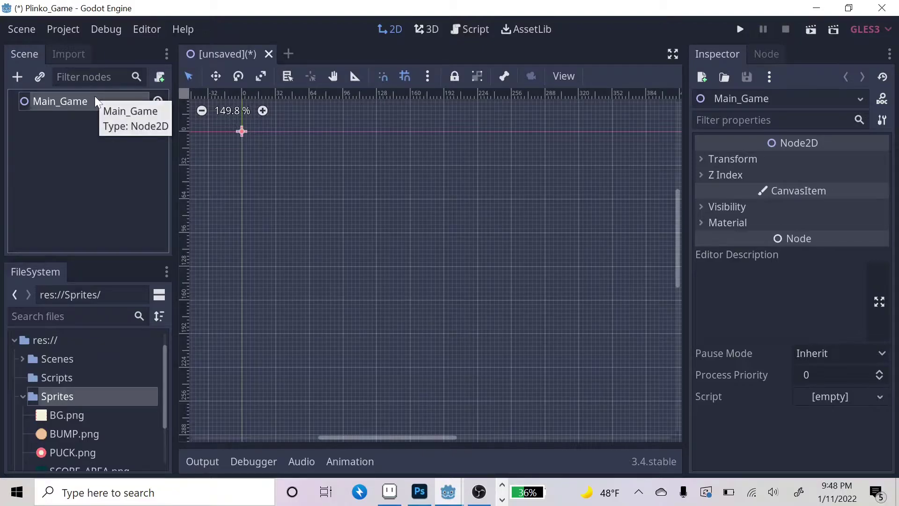
- Turn off grid snapping in the 2D viewport
scroll(360, 154, "down", 1)
middle_click_drag(361, 153, 307, 136)
scroll(307, 137, "down", 1)
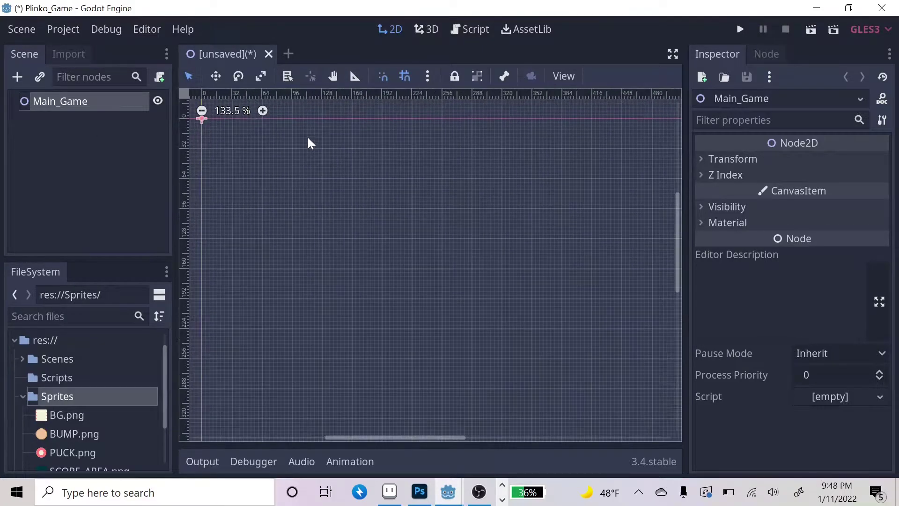
scroll(308, 137, "down", 8)
scroll(389, 145, "up", 4)
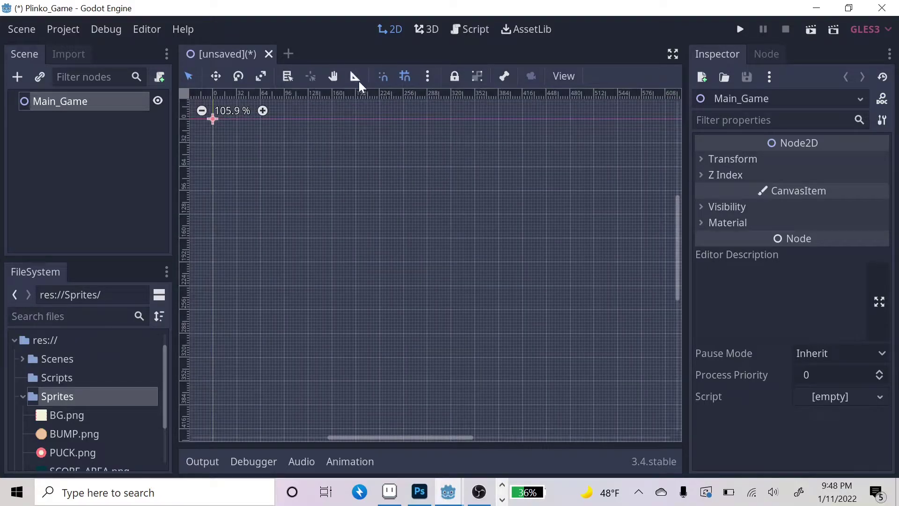
left_click(403, 77)
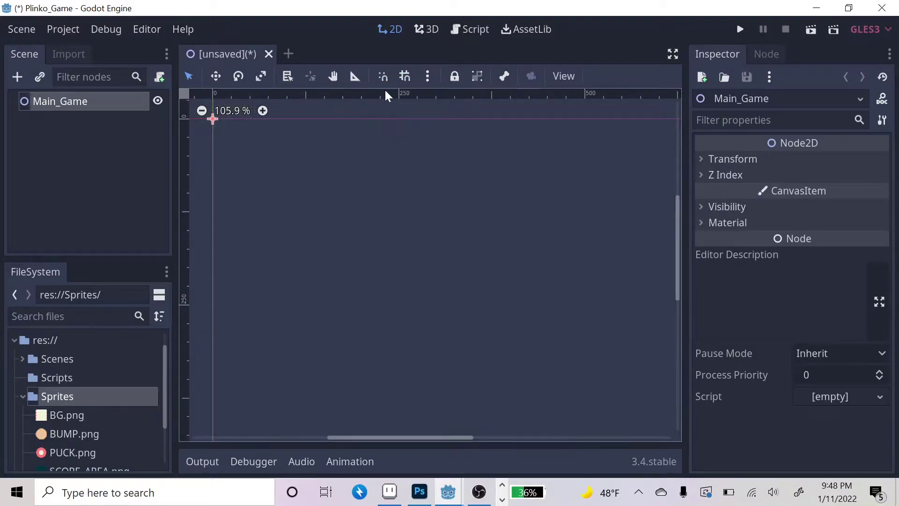
scroll(481, 224, "down", 3)
scroll(430, 203, "right", 4)
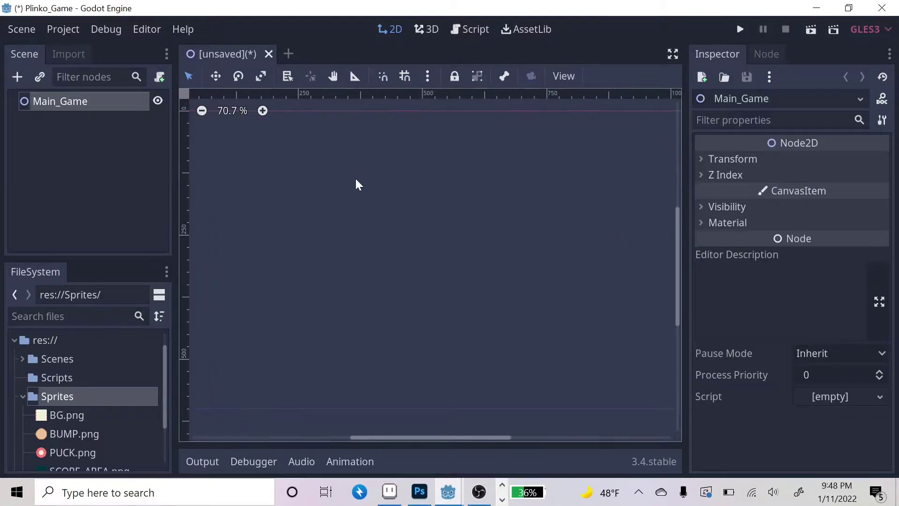
scroll(361, 182, "down", 2)
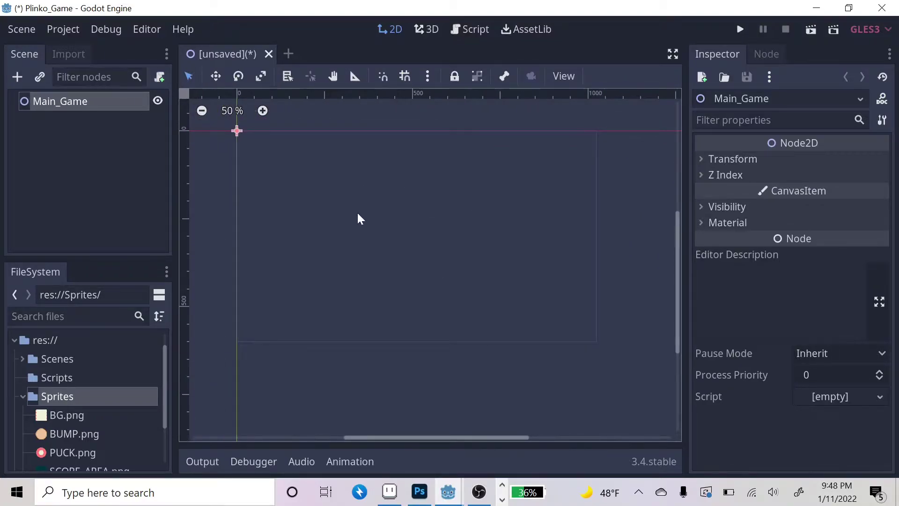
- Add a Sprite child node to Main_Game and rename it BG
right_click(88, 106)
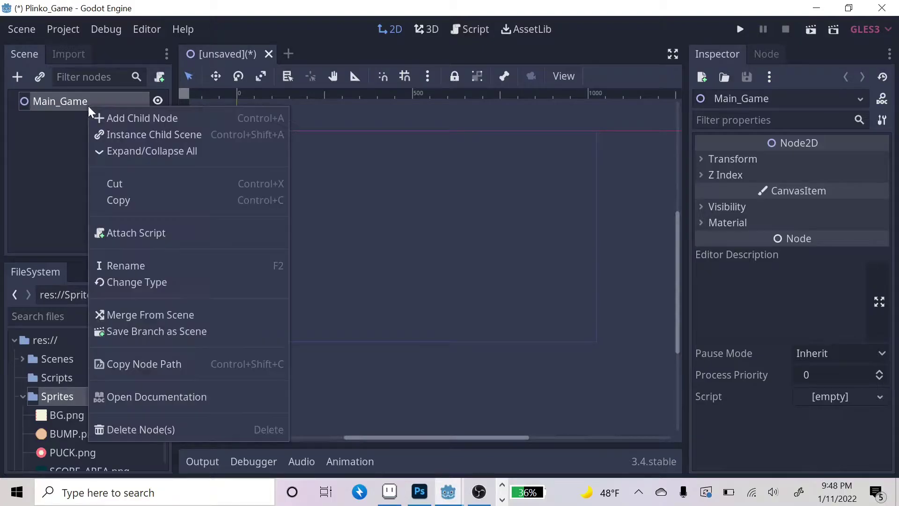
left_click(156, 118)
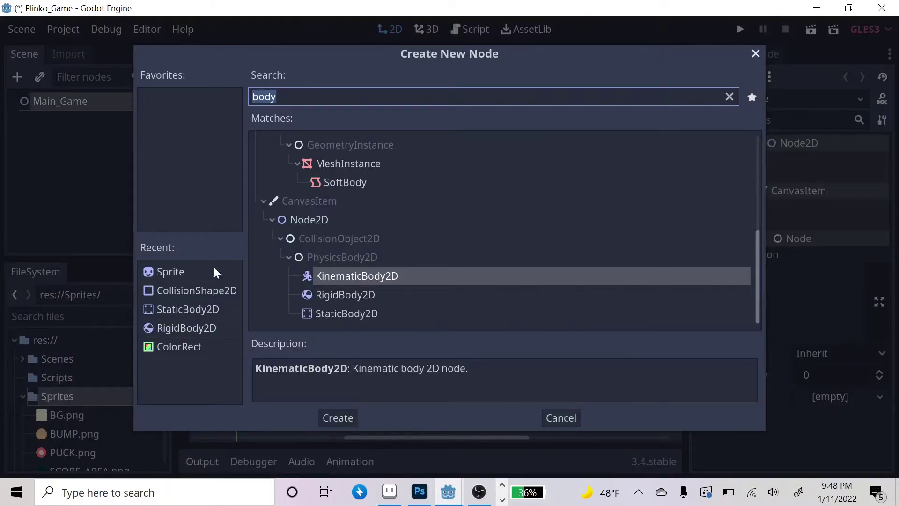
type("sprite")
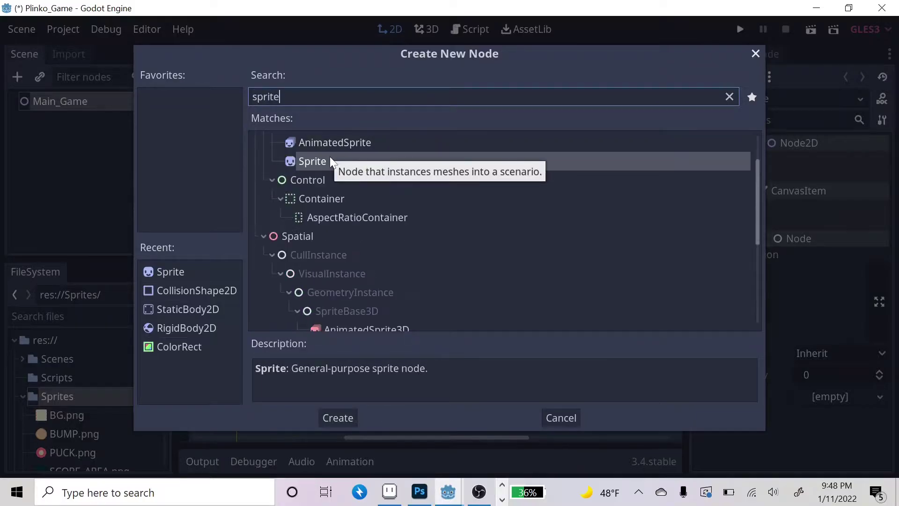
left_click(351, 420)
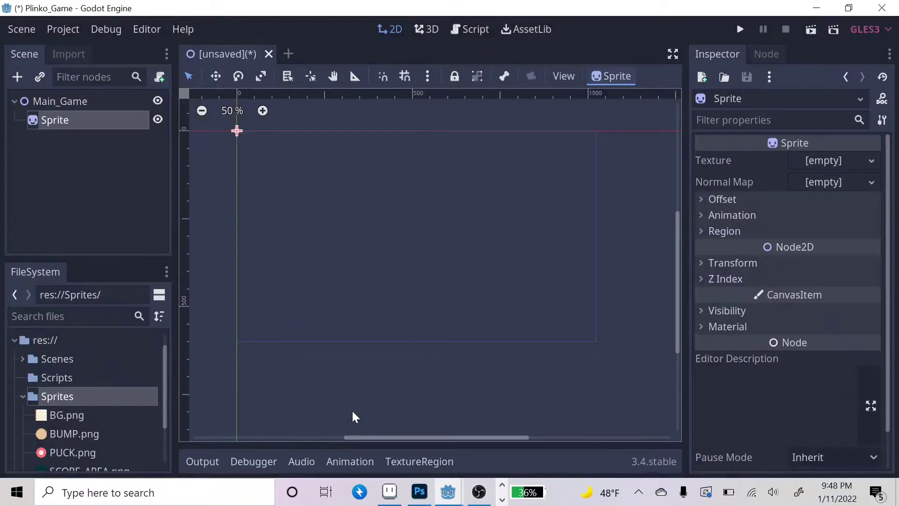
double_click(66, 121)
key("Caps_Lock")
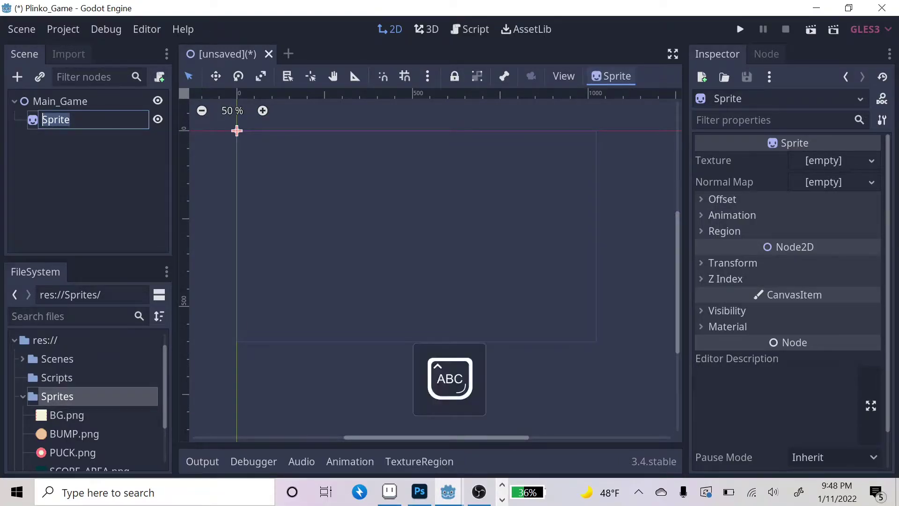
type("BG")
key("Caps_Lock")
key("Return")
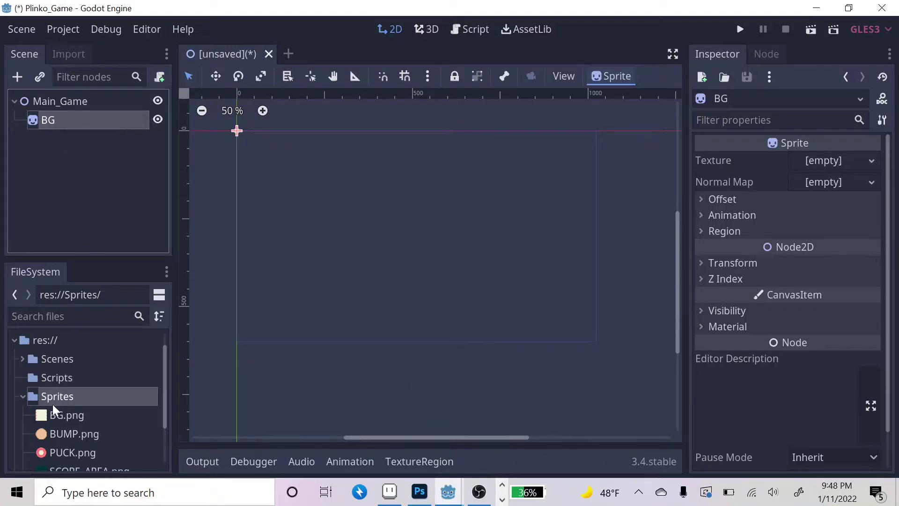
- Assign BG.png from the Sprites folder as the texture of the BG sprite
scroll(59, 405, "down", 1)
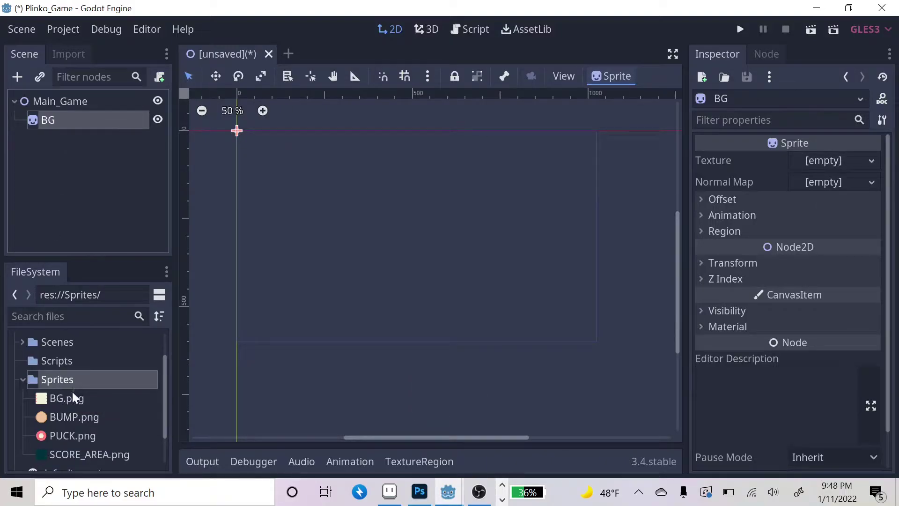
left_click(69, 397)
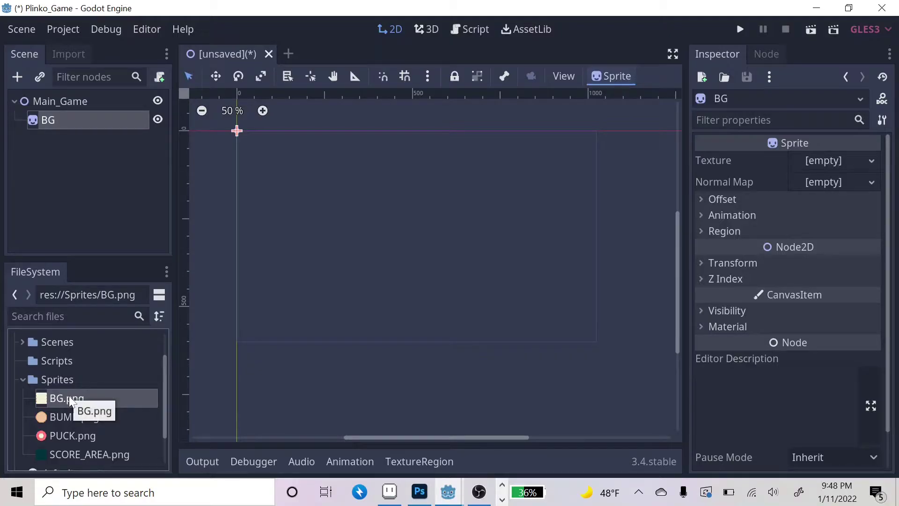
left_click_drag(67, 402, 818, 157)
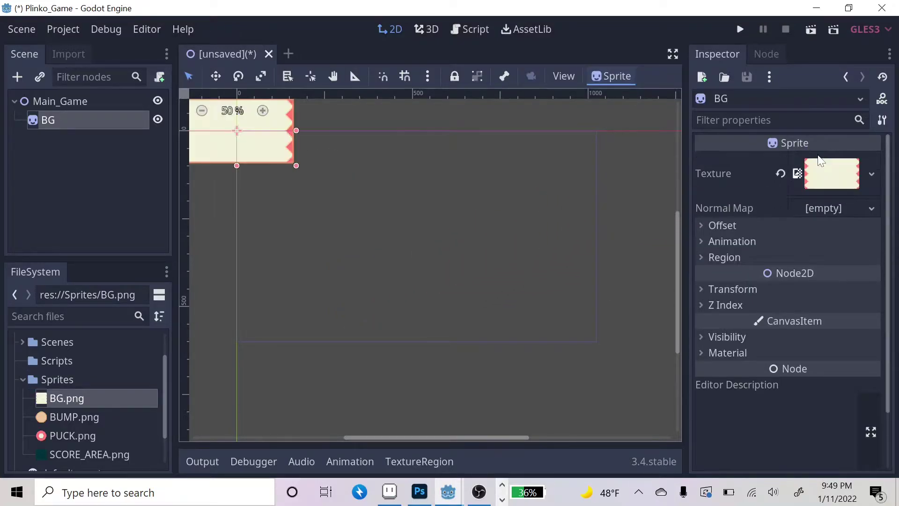
- Disable the Centered offset option on the BG sprite so its top-left corner sits at the scene origin
scroll(526, 206, "down", 1)
middle_click_drag(524, 200, 538, 235)
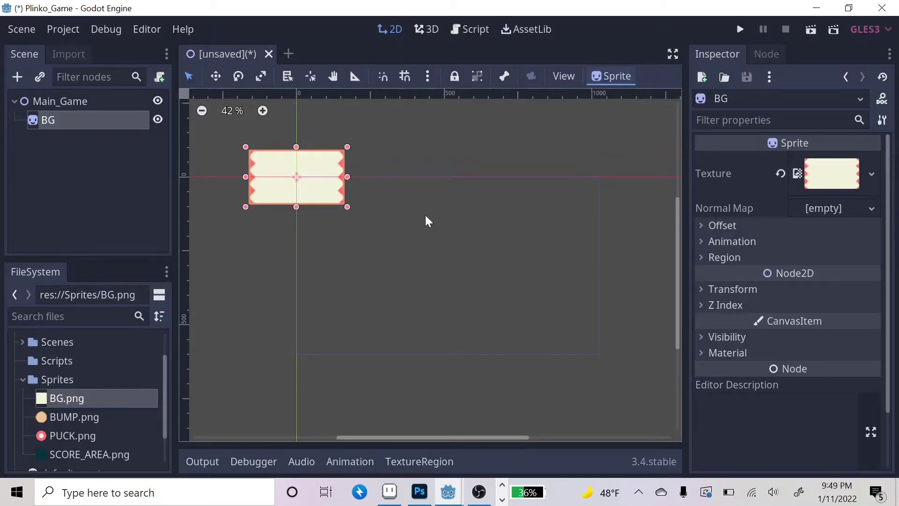
scroll(391, 176, "right", 1)
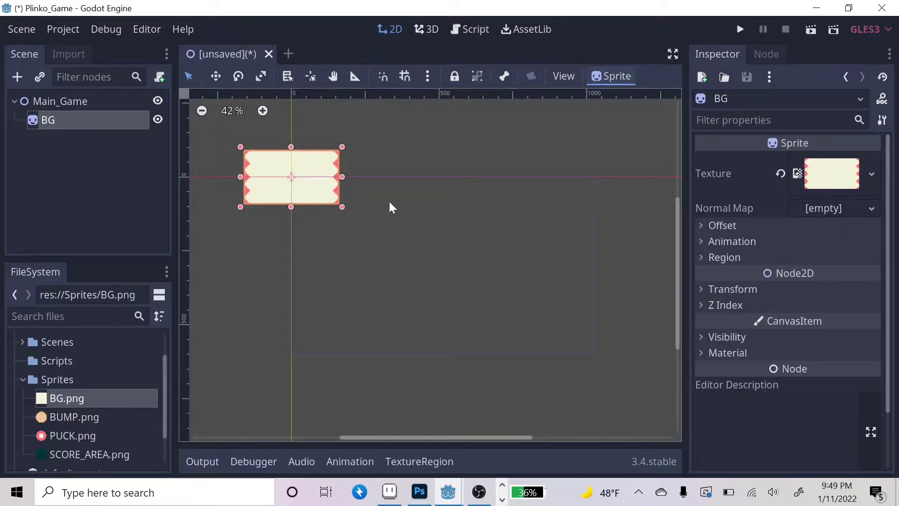
left_click(710, 223)
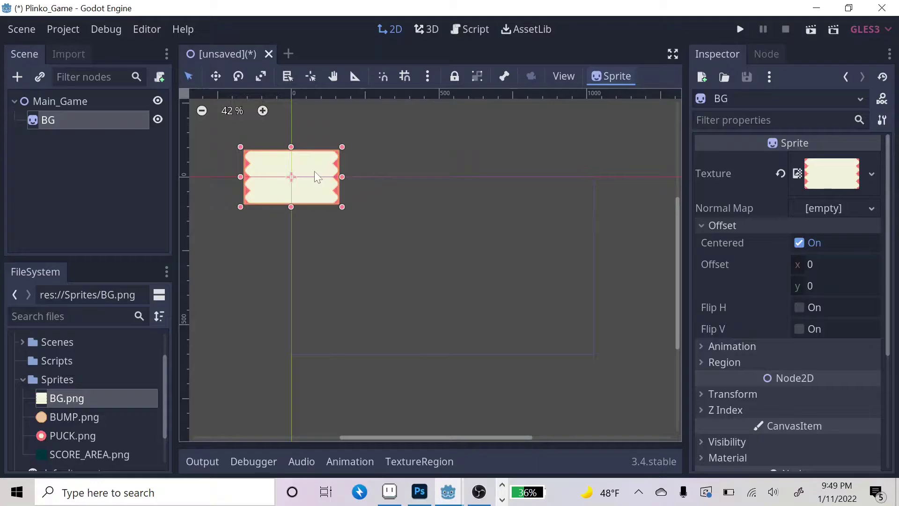
left_click(798, 243)
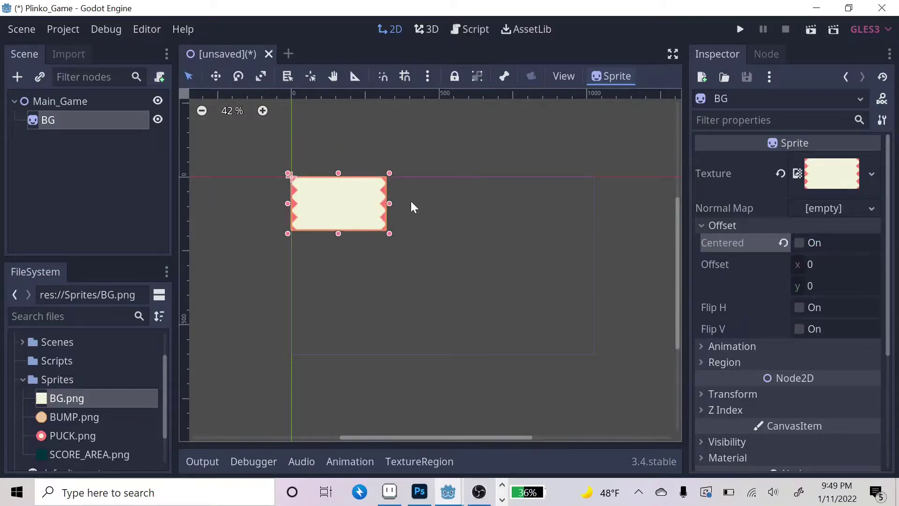
scroll(361, 203, "up", 1)
scroll(360, 203, "up", 1)
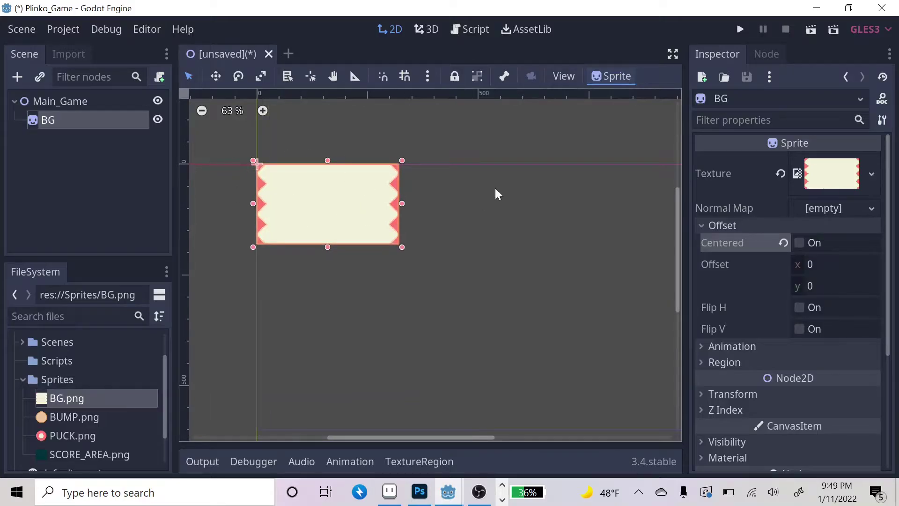
scroll(496, 187, "down", 1)
middle_click_drag(495, 189, 442, 174)
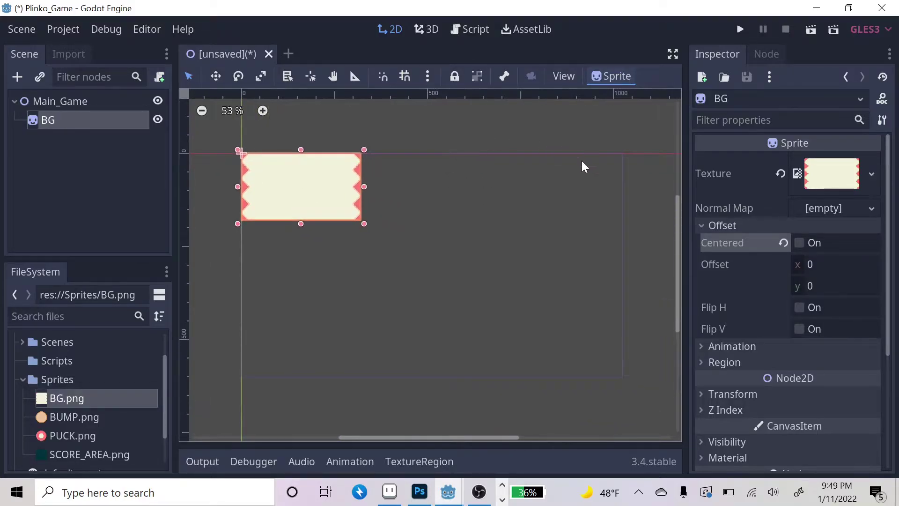
scroll(375, 202, "up", 1)
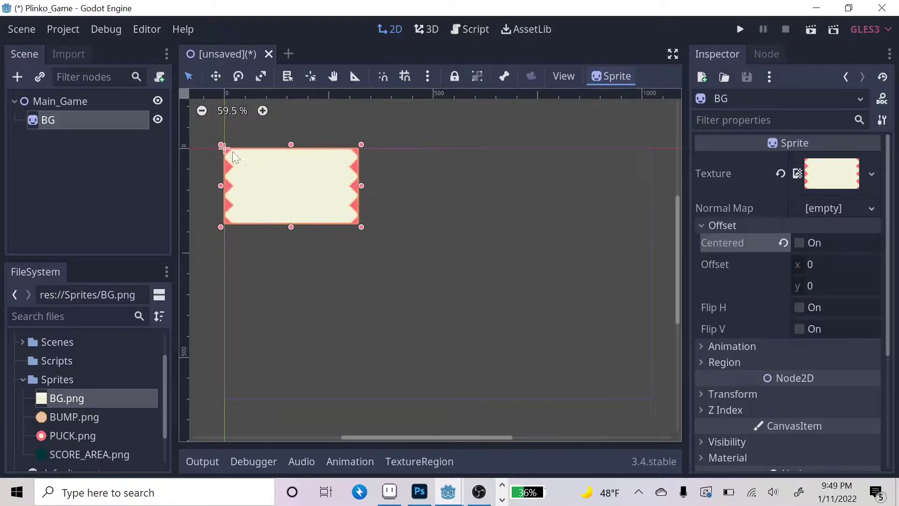
scroll(457, 190, "down", 1)
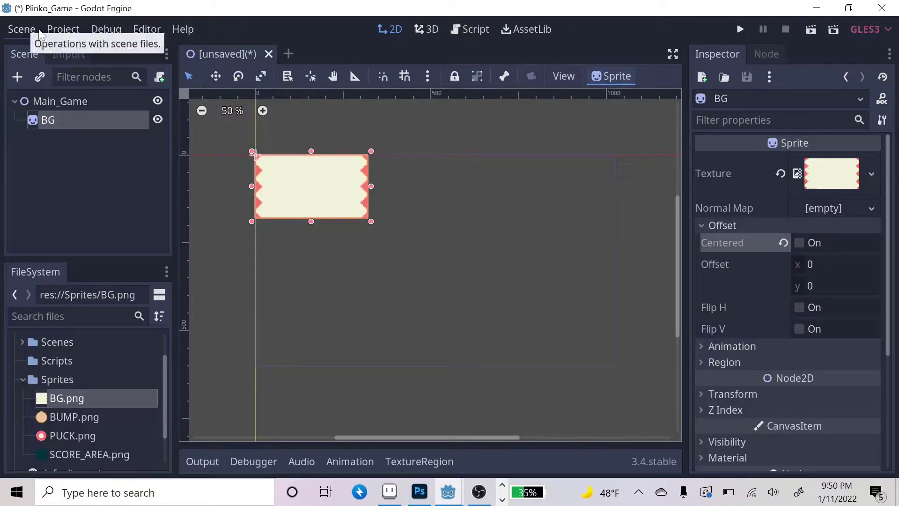
- Set the project's display window size to a width of 320 and a height of 180 in the project settings
left_click(68, 30)
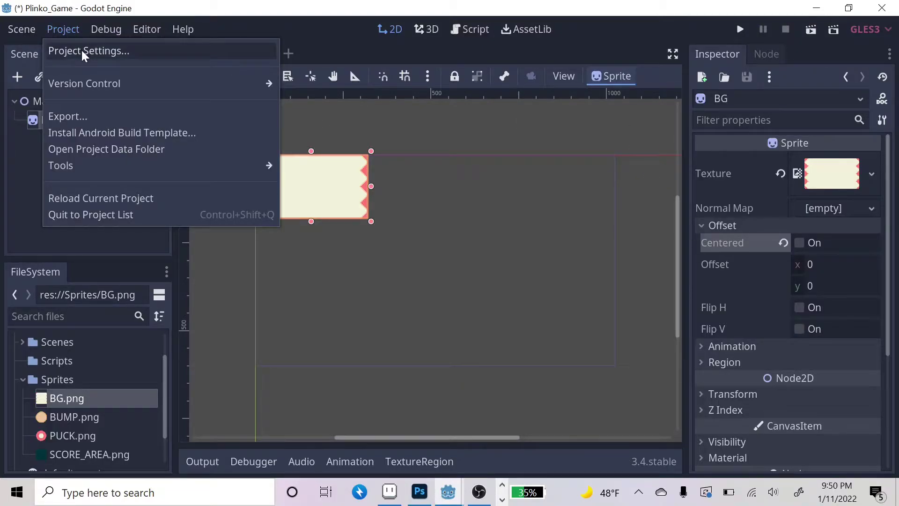
left_click(82, 52)
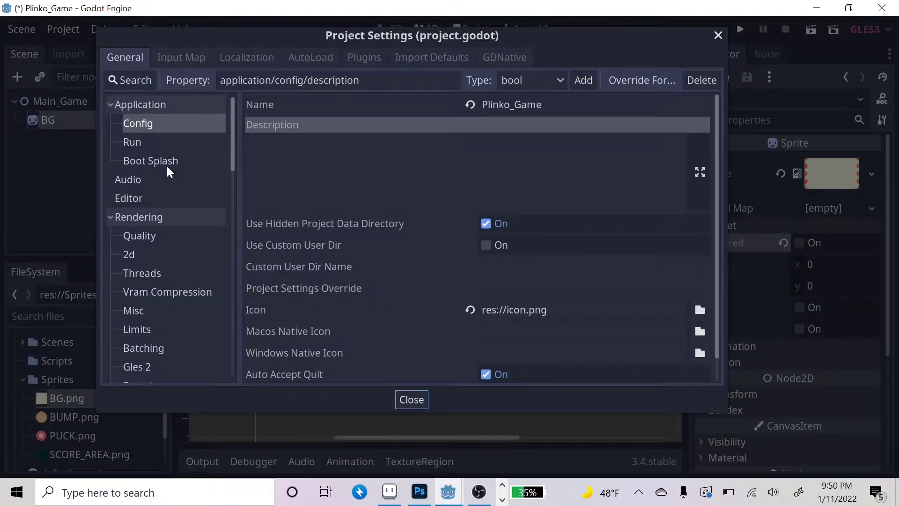
scroll(167, 148, "down", 5)
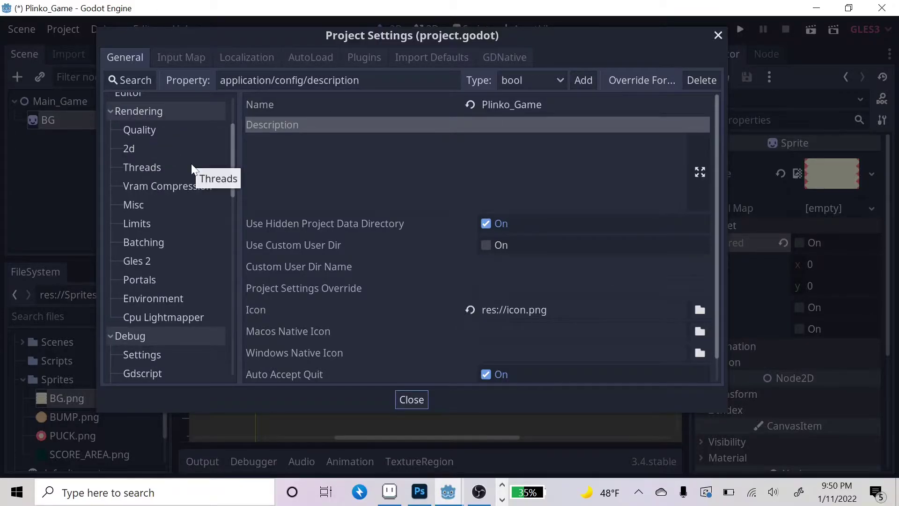
scroll(190, 162, "down", 5)
scroll(190, 163, "down", 10)
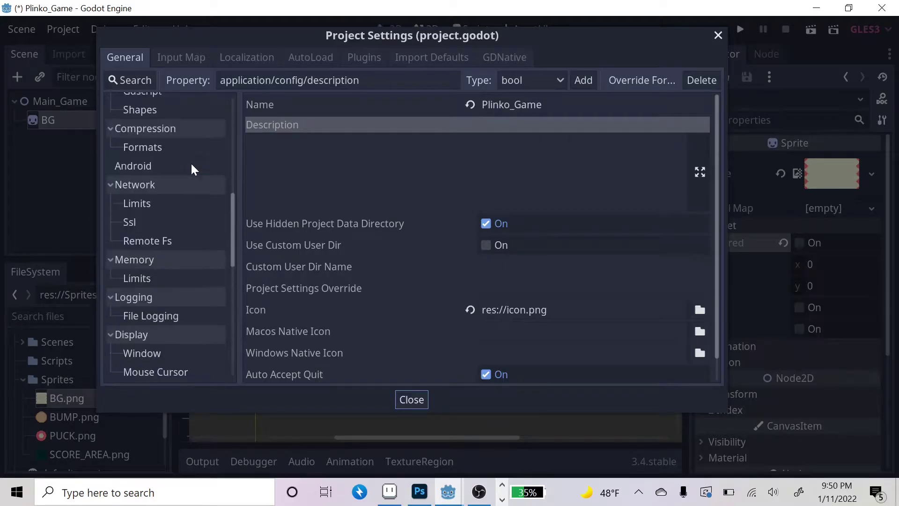
scroll(191, 169, "down", 10)
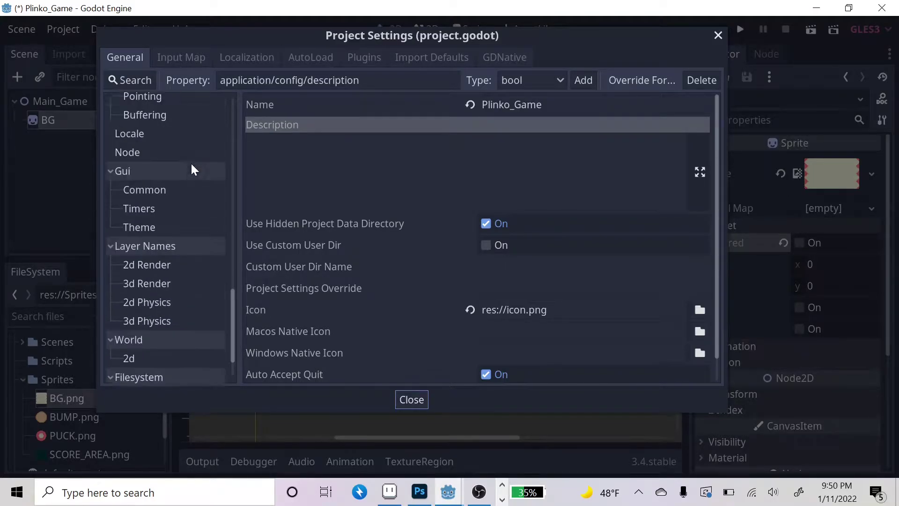
scroll(166, 236, "up", 8)
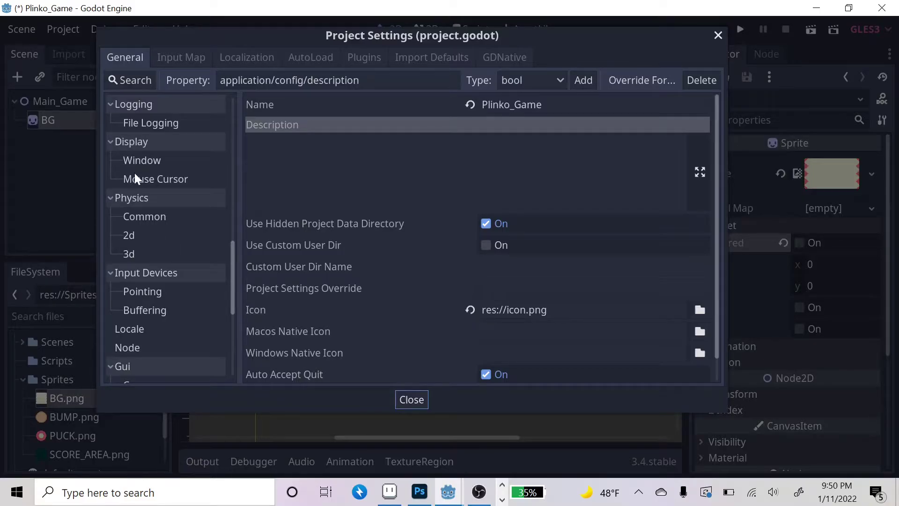
left_click(142, 160)
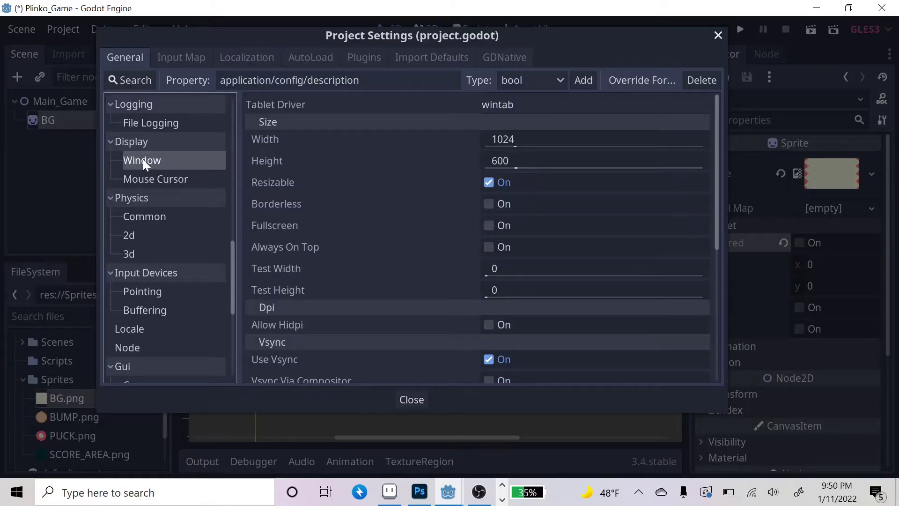
left_click(561, 147)
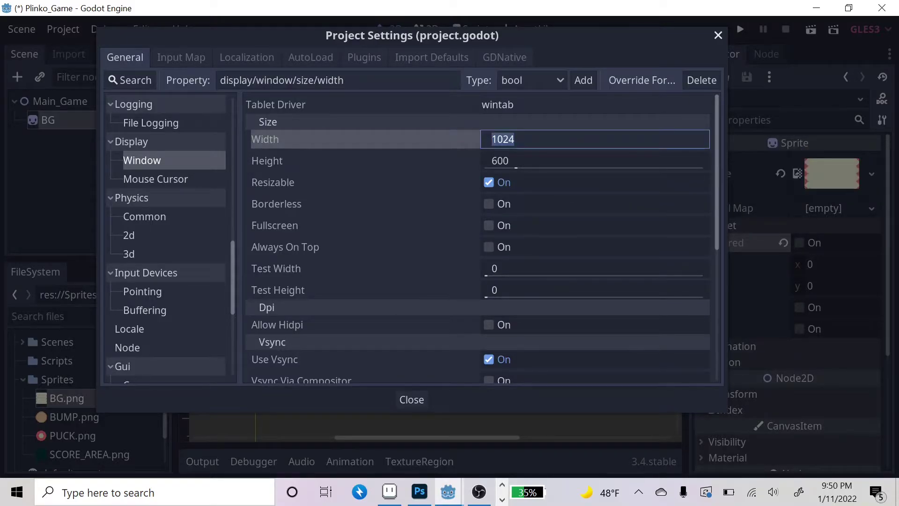
type("320")
key("Tab")
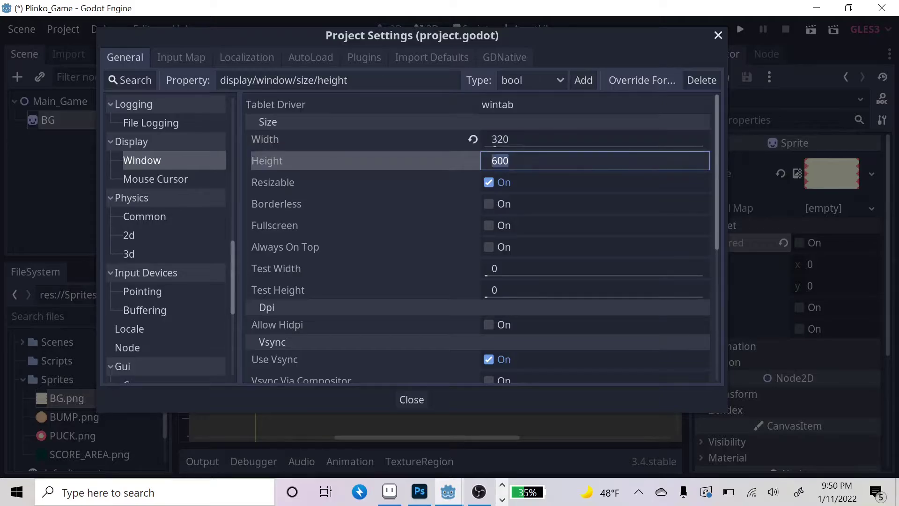
type("180")
left_click(532, 265)
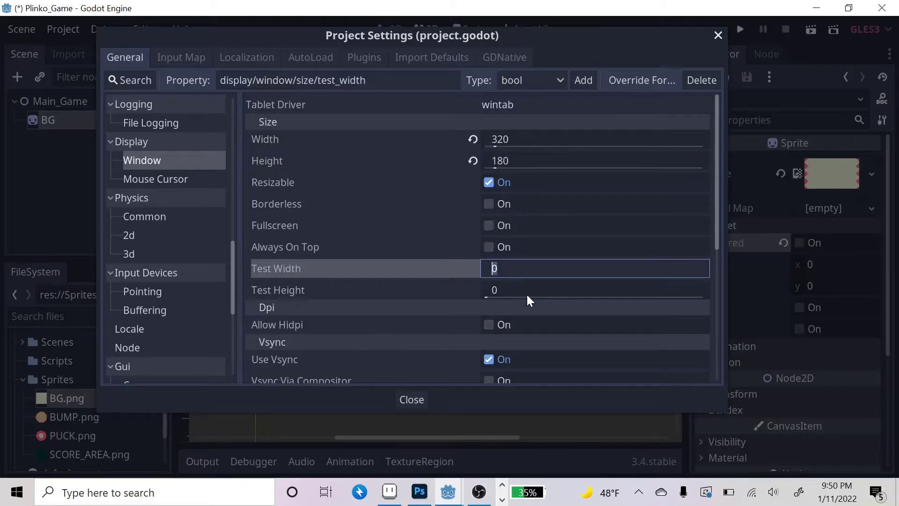
left_click(526, 291)
left_click(533, 270)
left_click(529, 289)
left_click(531, 285)
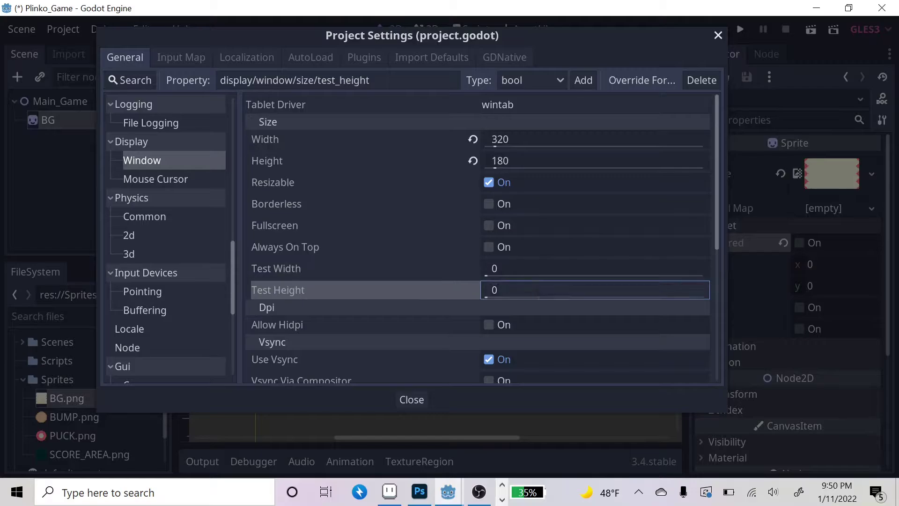
left_click(532, 270)
left_click(538, 136)
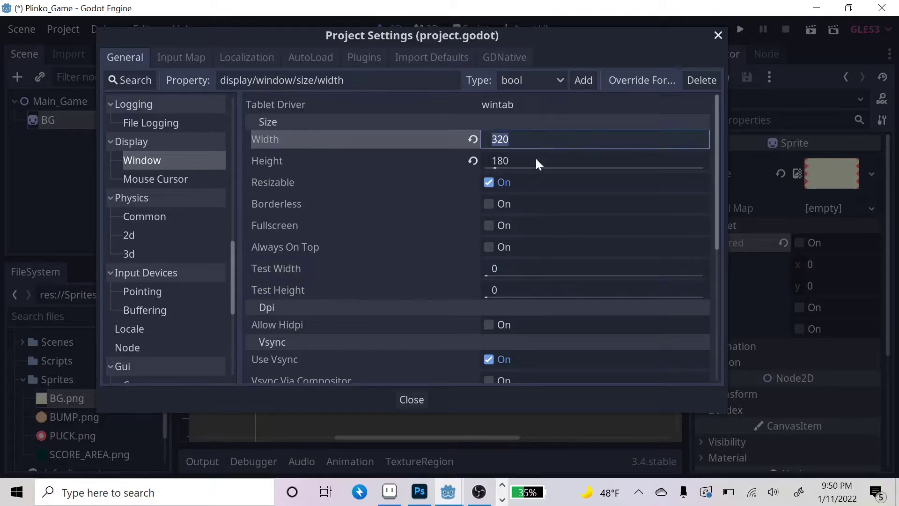
left_click(535, 158)
left_click(536, 139)
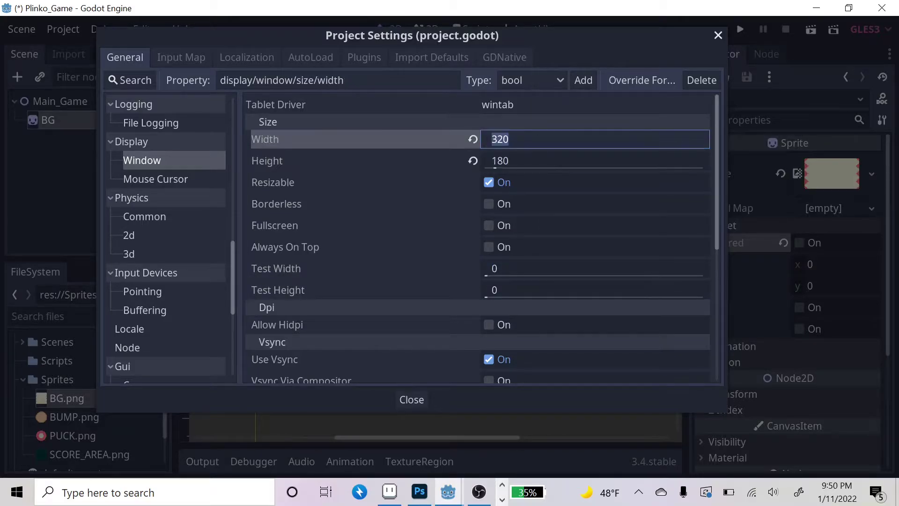
- Set the window's test width to 1270 and test height to 720
left_click(543, 266)
type("1270")
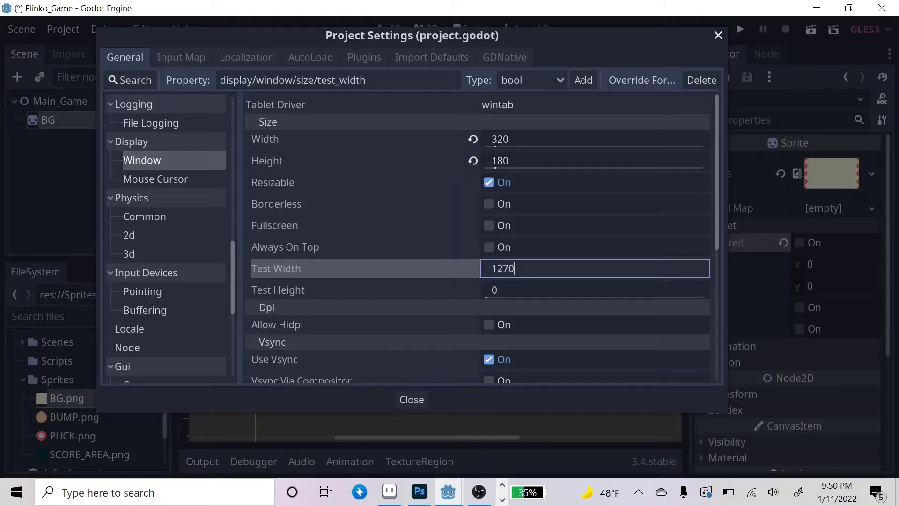
left_click(543, 290)
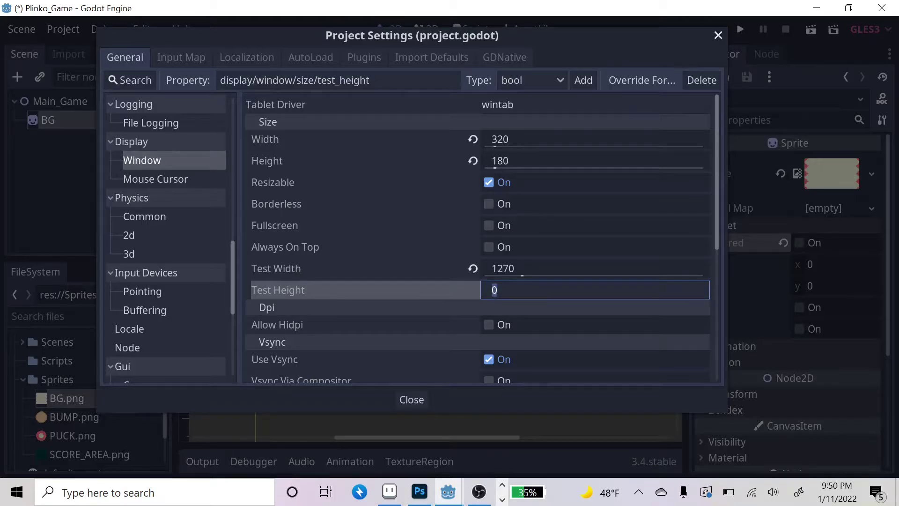
type("720")
- Set the window's stretch mode to 2d and stretch aspect to keep, and close the project settings
left_click_drag(714, 170, 707, 332)
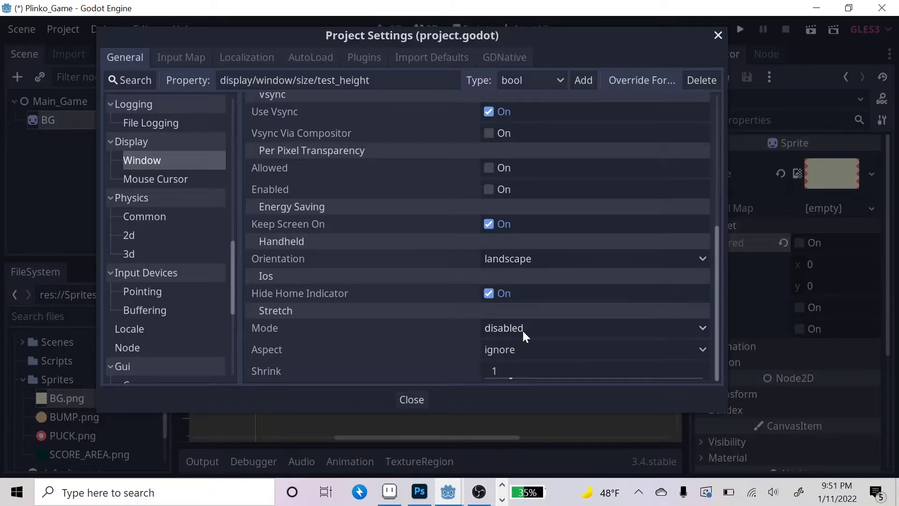
left_click(566, 330)
left_click(534, 366)
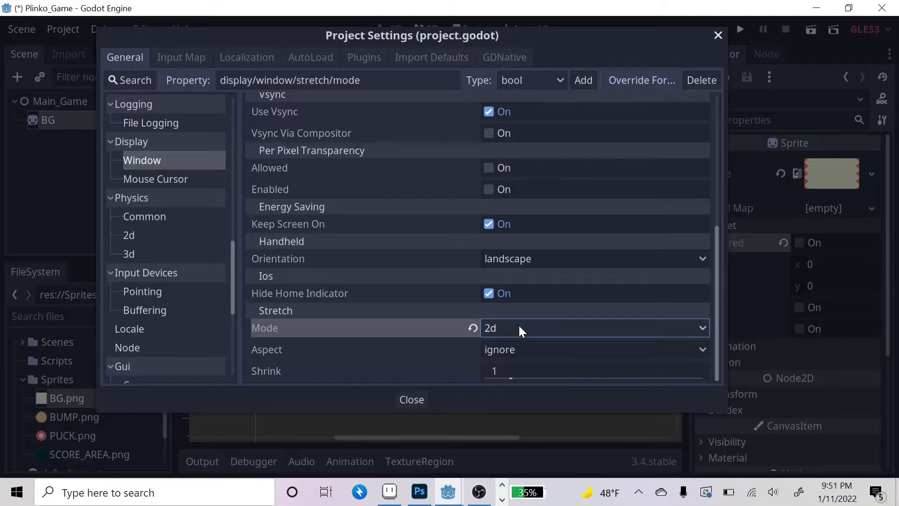
left_click(548, 349)
left_click(518, 388)
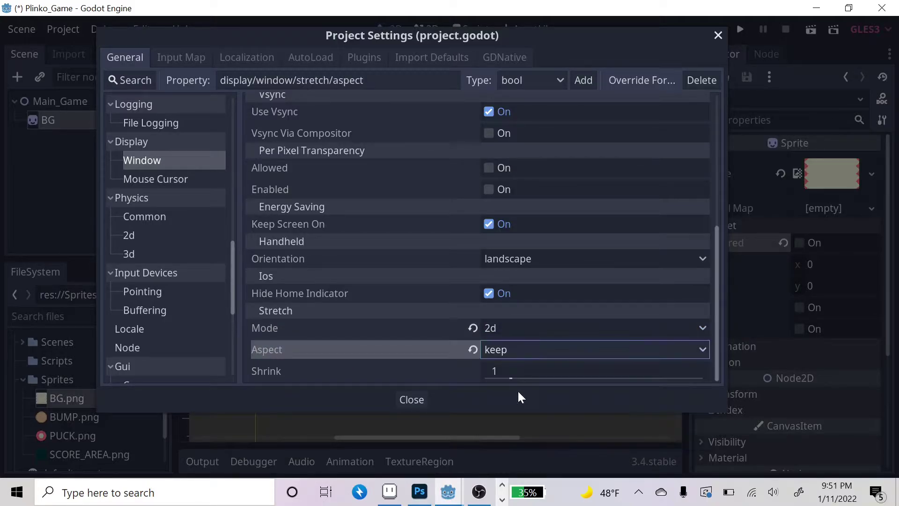
scroll(608, 344, "up", 6)
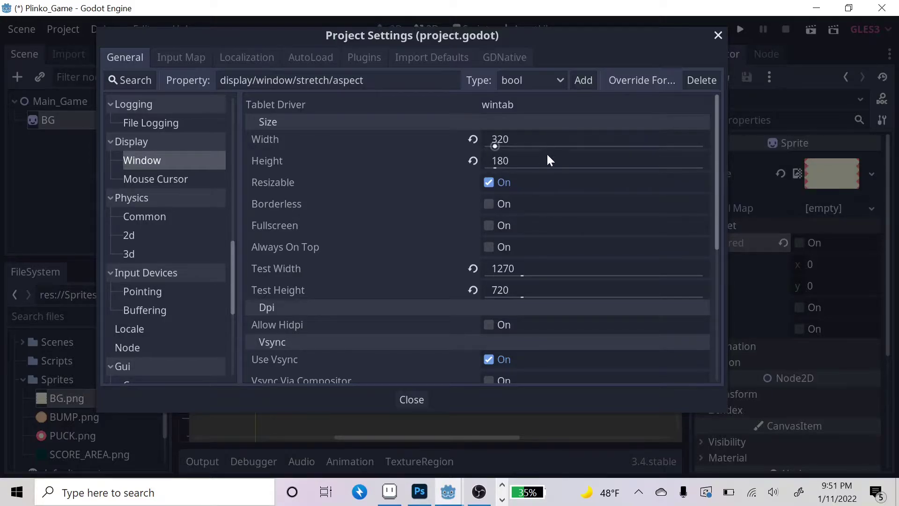
scroll(549, 252, "down", 2)
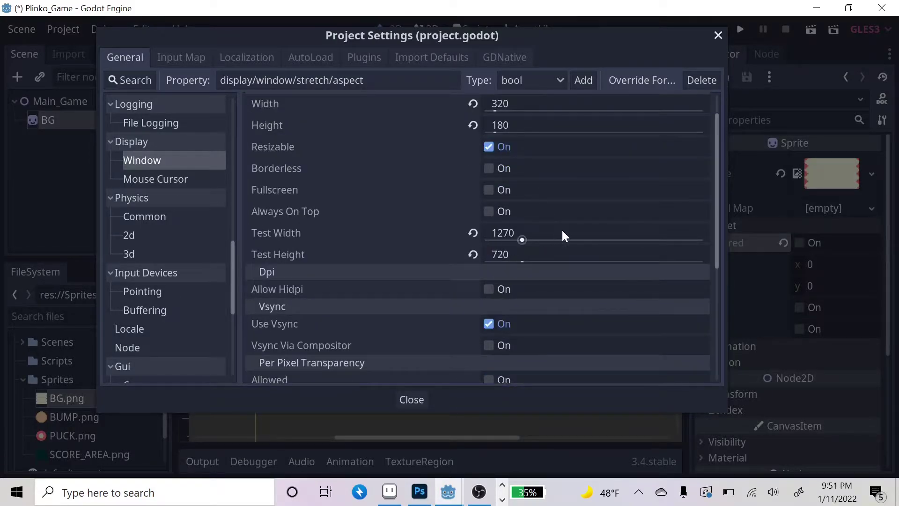
scroll(565, 227, "down", 10)
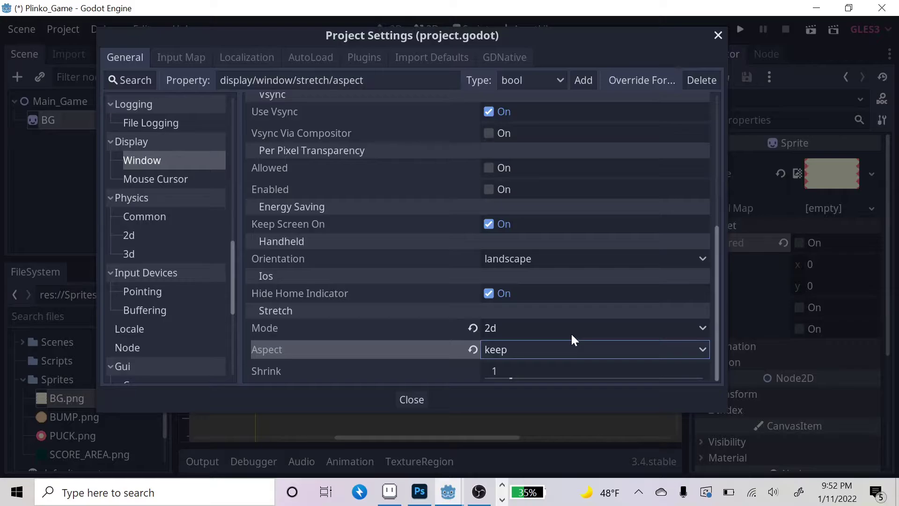
scroll(571, 333, "up", 4)
scroll(569, 314, "down", 4)
left_click(412, 400)
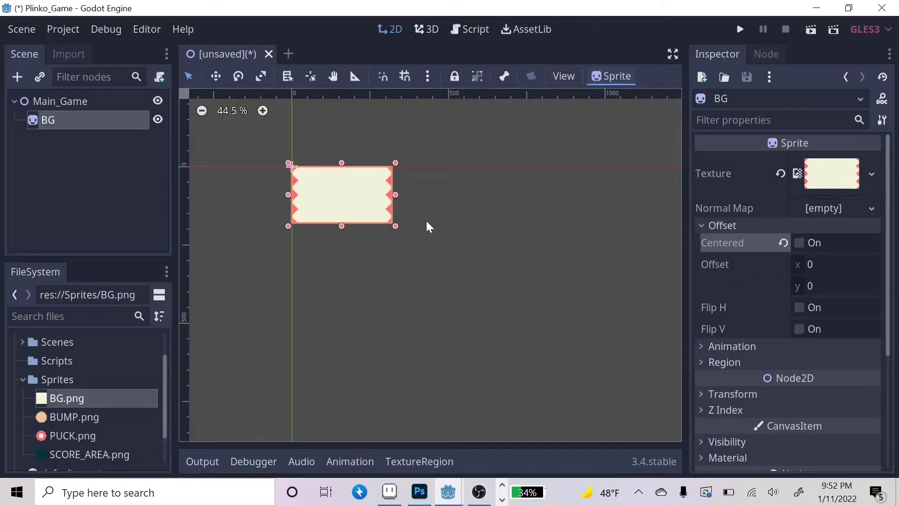
scroll(401, 213, "up", 4)
scroll(485, 257, "up", 7)
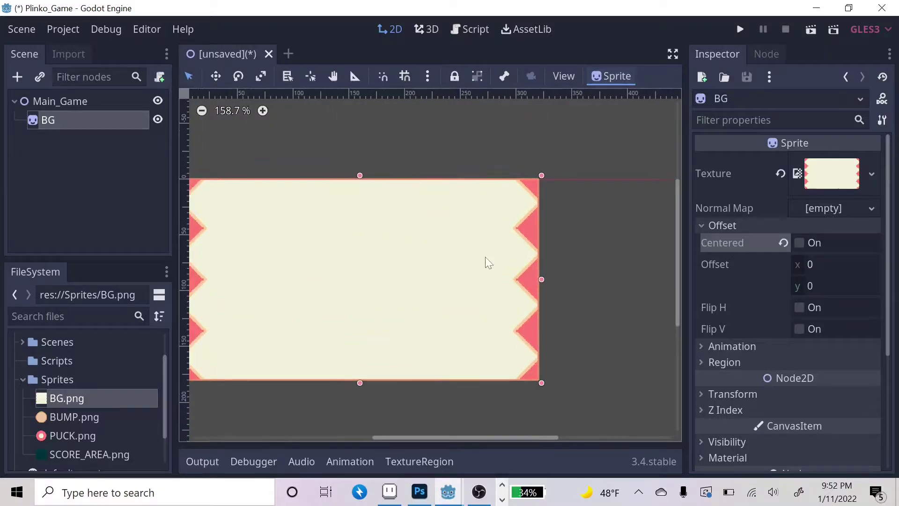
scroll(485, 257, "down", 5)
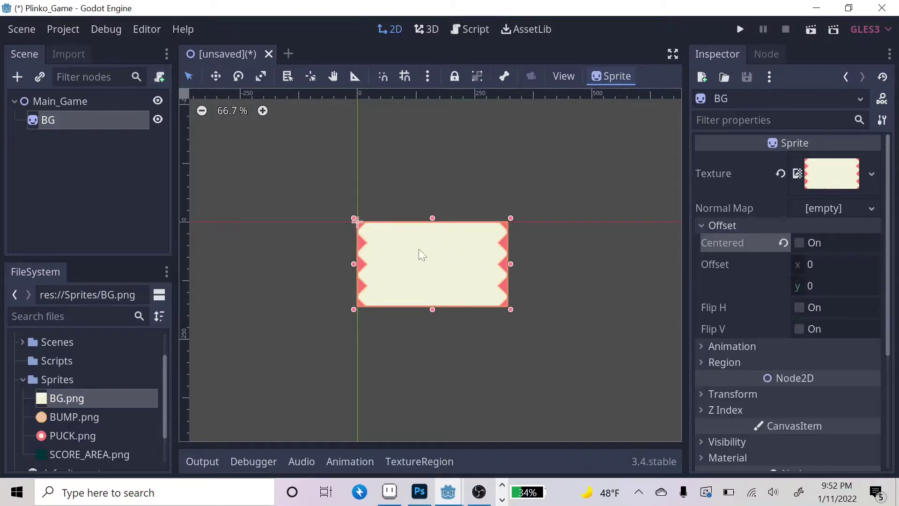
scroll(515, 252, "up", 2)
scroll(450, 271, "down", 1)
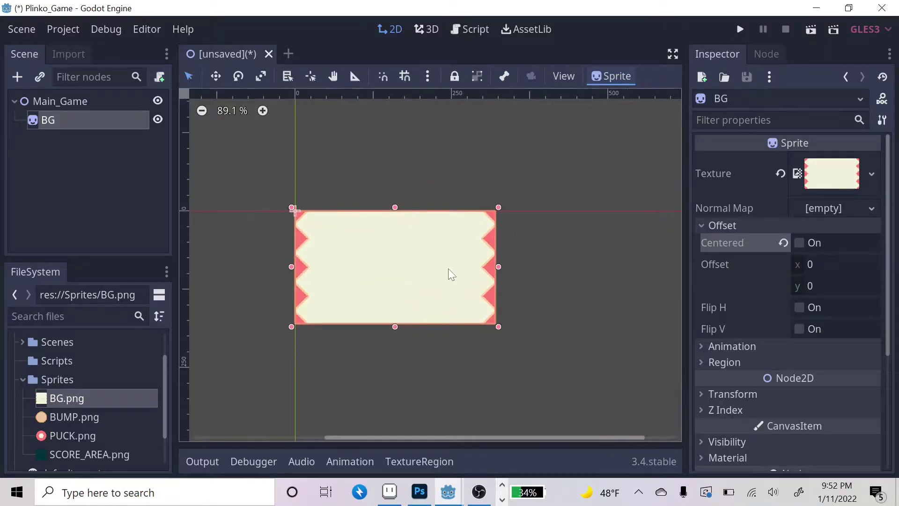
scroll(449, 270, "up", 2)
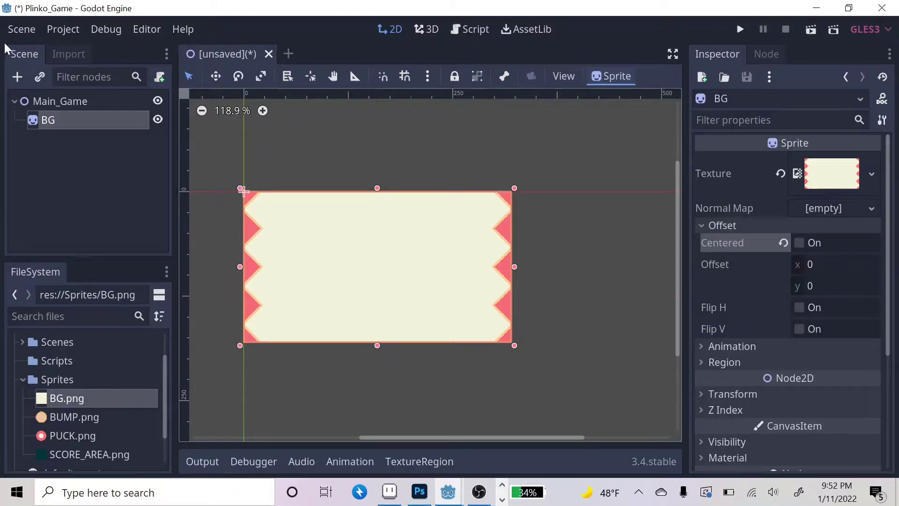
- Reimport BG.png with the 2D Pixel texture preset and return to the scene's node tree
left_click(64, 54)
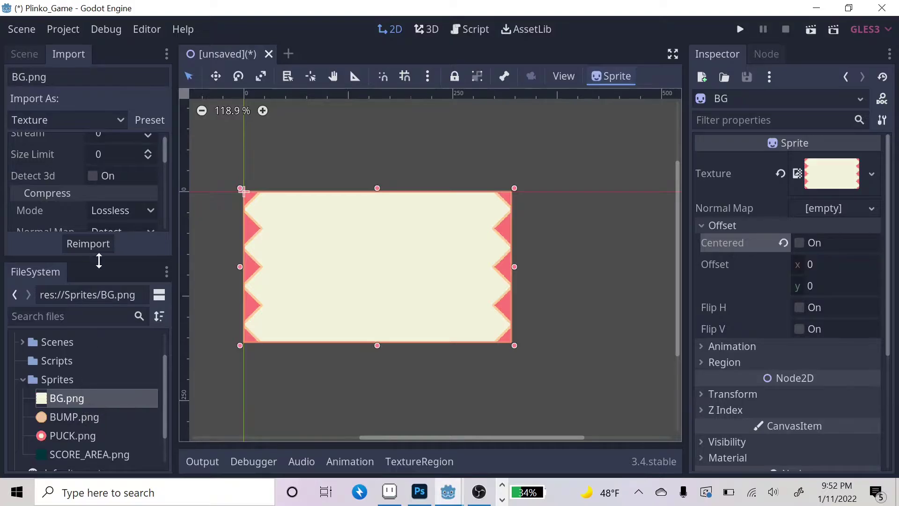
left_click(148, 120)
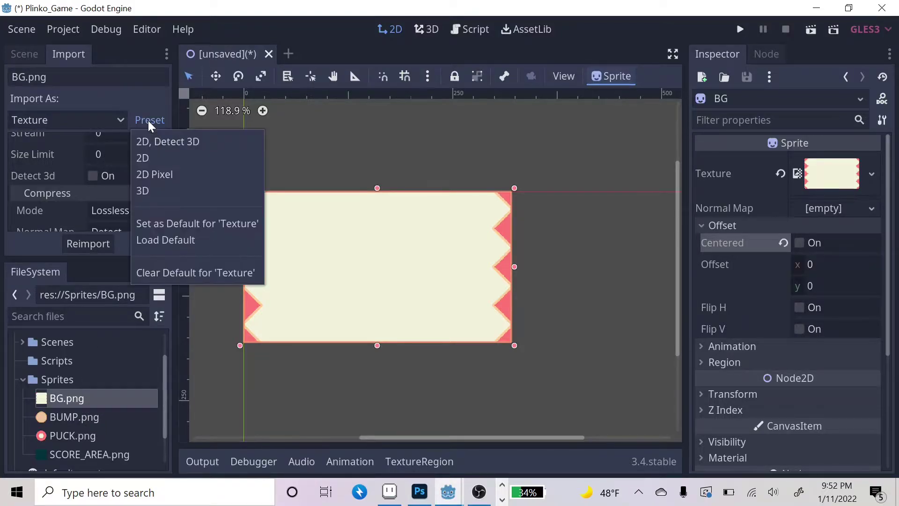
left_click(150, 174)
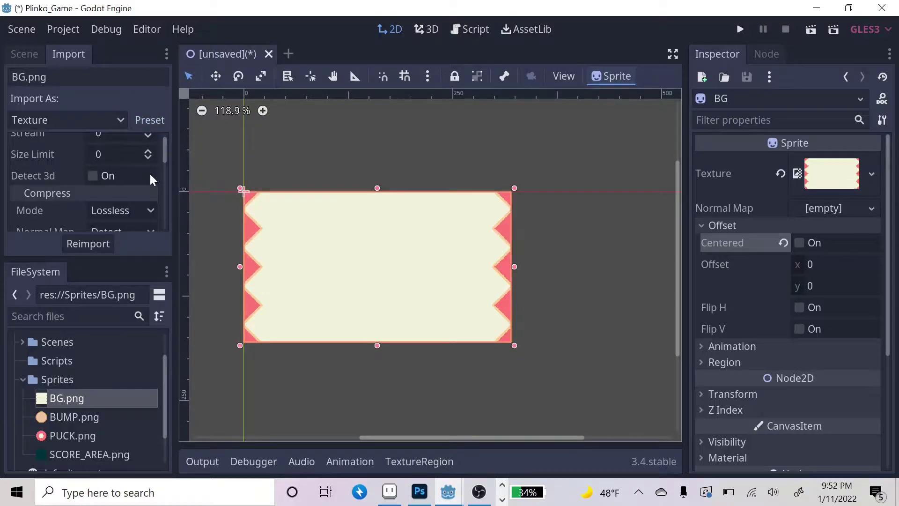
left_click(103, 243)
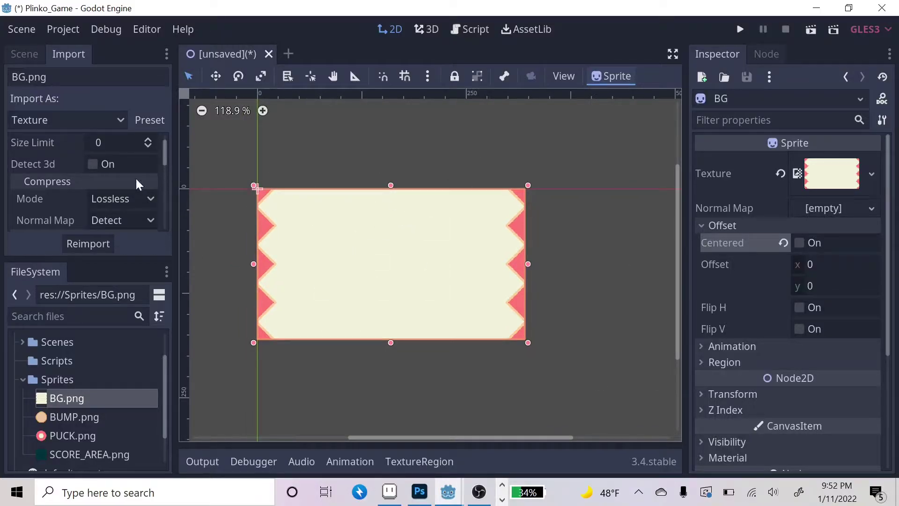
scroll(137, 182, "up", 1)
scroll(395, 263, "up", 6)
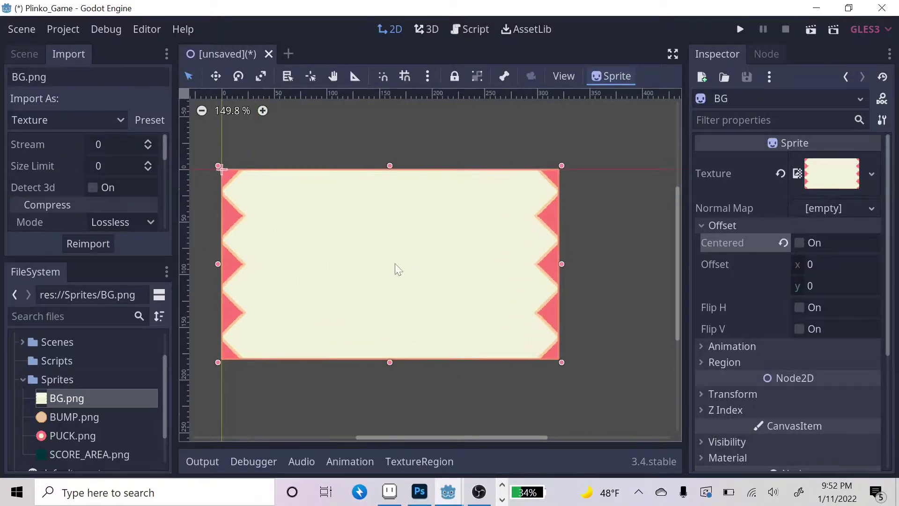
scroll(396, 267, "down", 8)
scroll(397, 269, "down", 1)
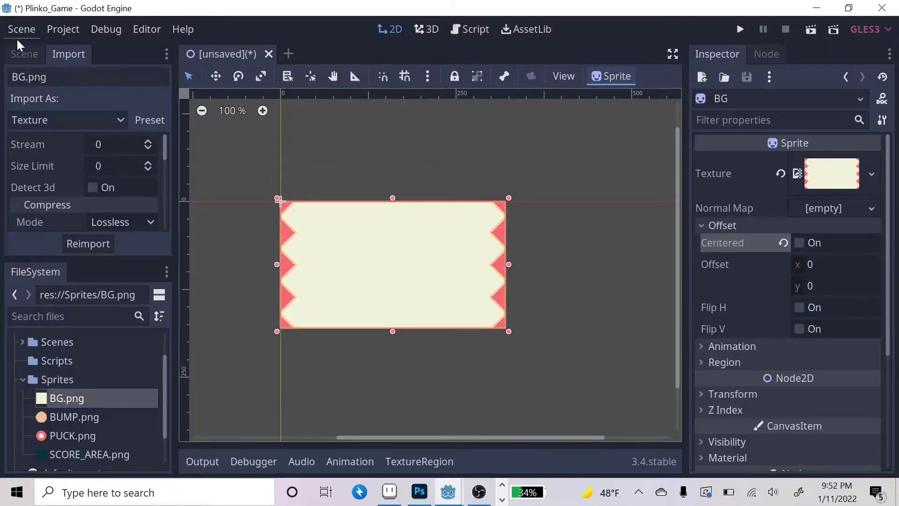
left_click(25, 54)
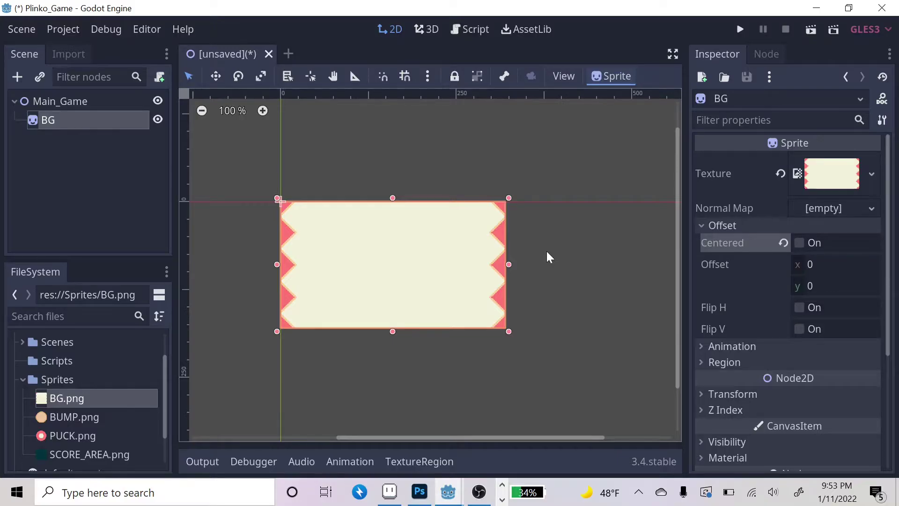
scroll(519, 248, "up", 2)
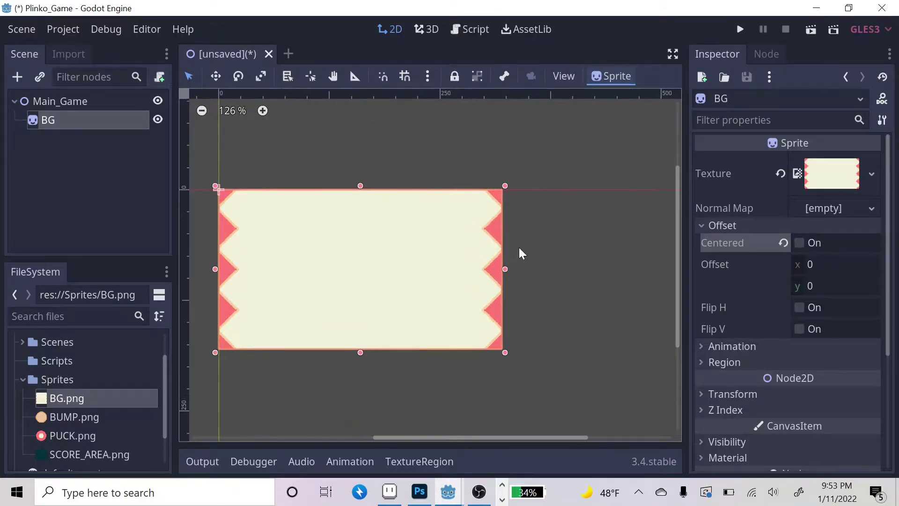
middle_click_drag(519, 247, 566, 242)
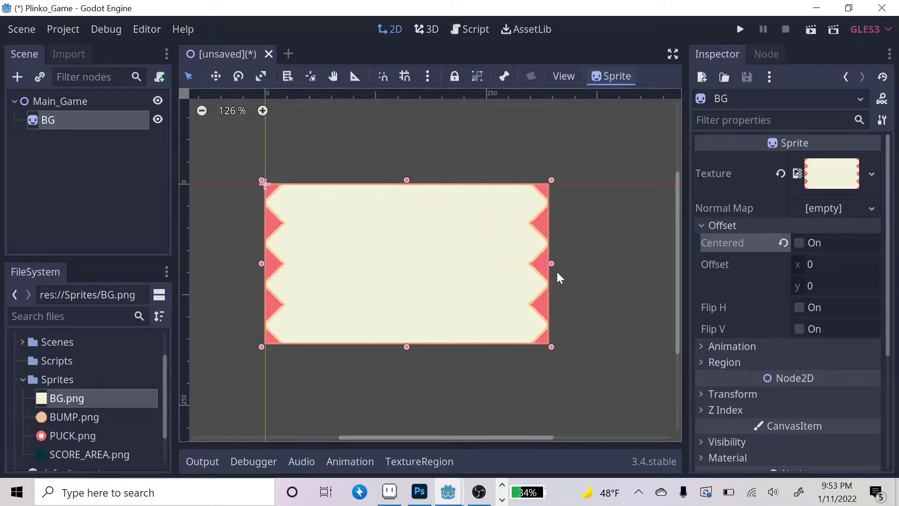
- Run the current scene, saving it as Main_Game.tscn in res://Scenes, then close the game window and collapse the output log
left_click(811, 30)
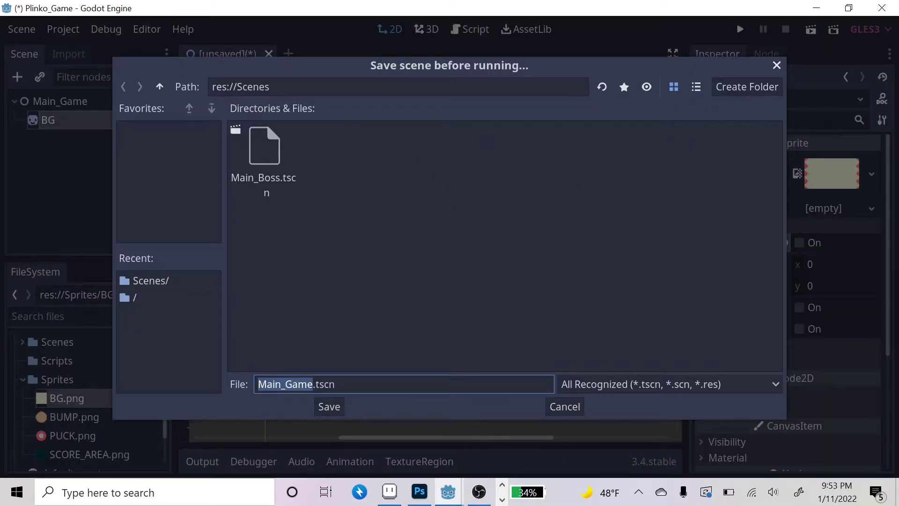
left_click(329, 407)
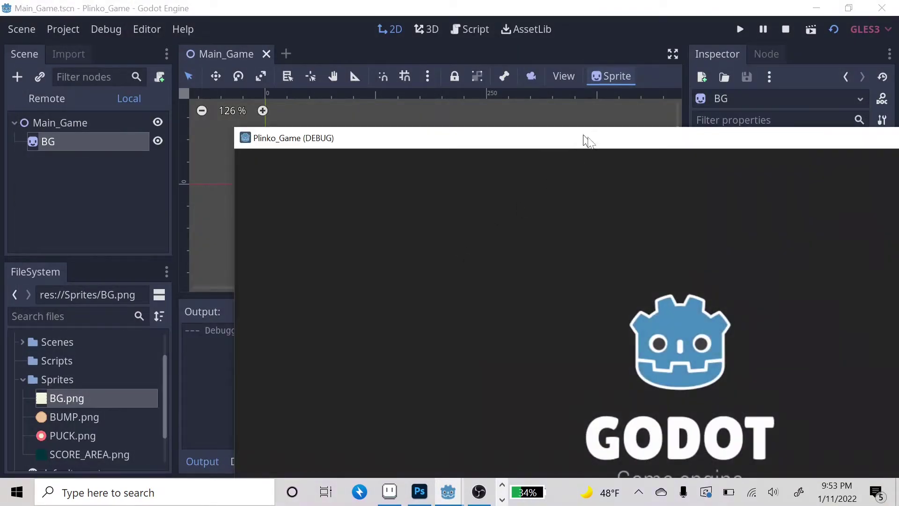
left_click_drag(586, 140, 335, 4)
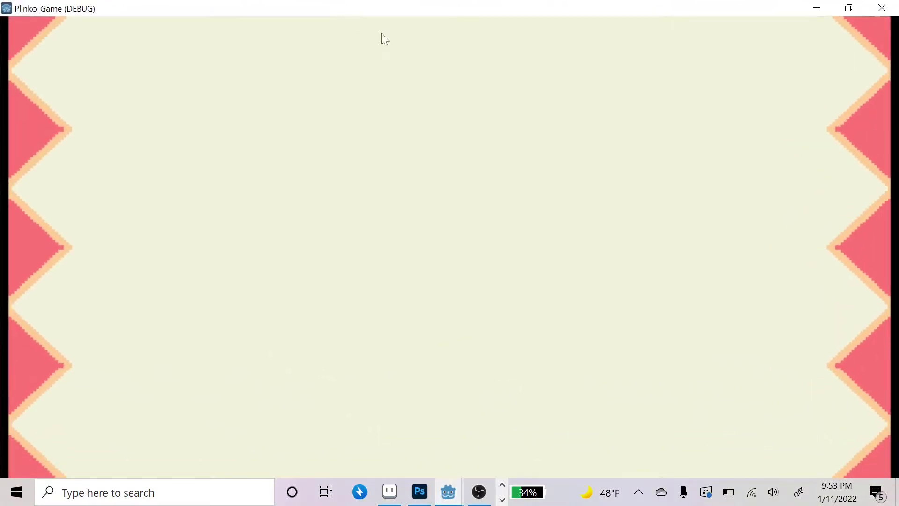
left_click(849, 8)
left_click_drag(781, 144, 523, 80)
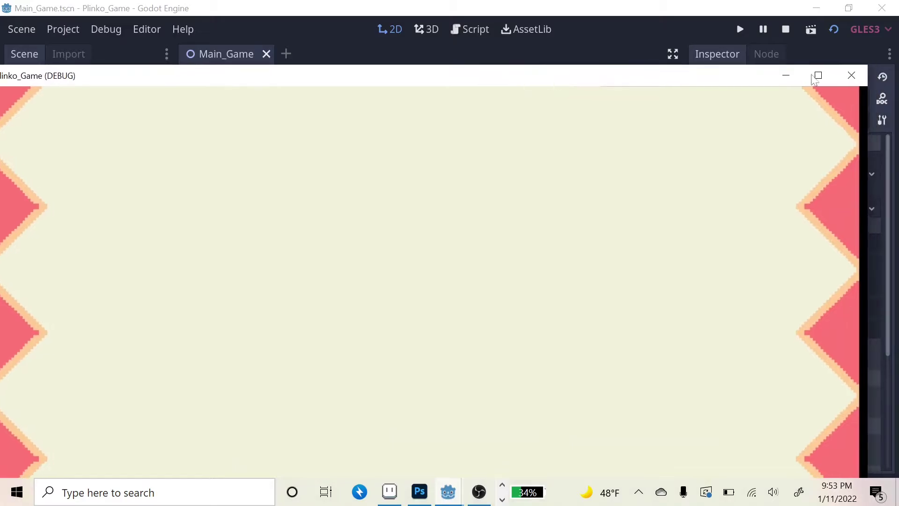
left_click(853, 76)
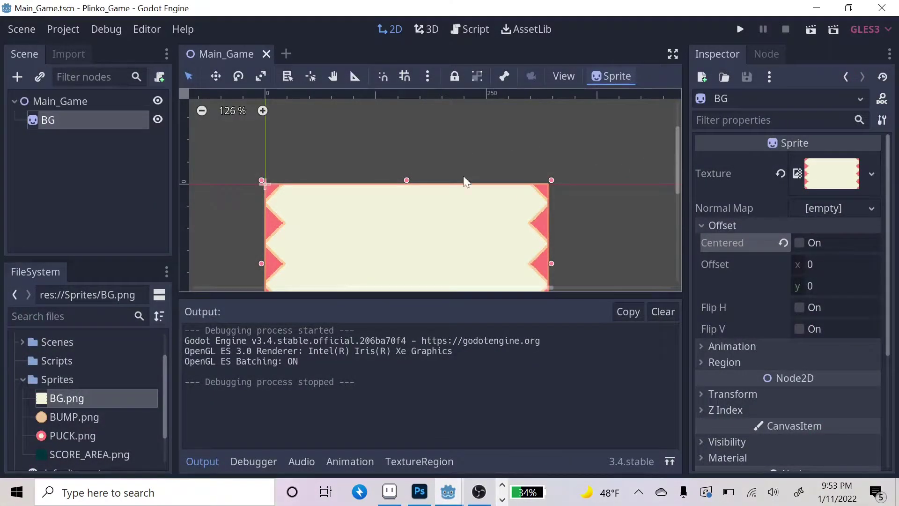
left_click(196, 468)
scroll(496, 244, "down", 1)
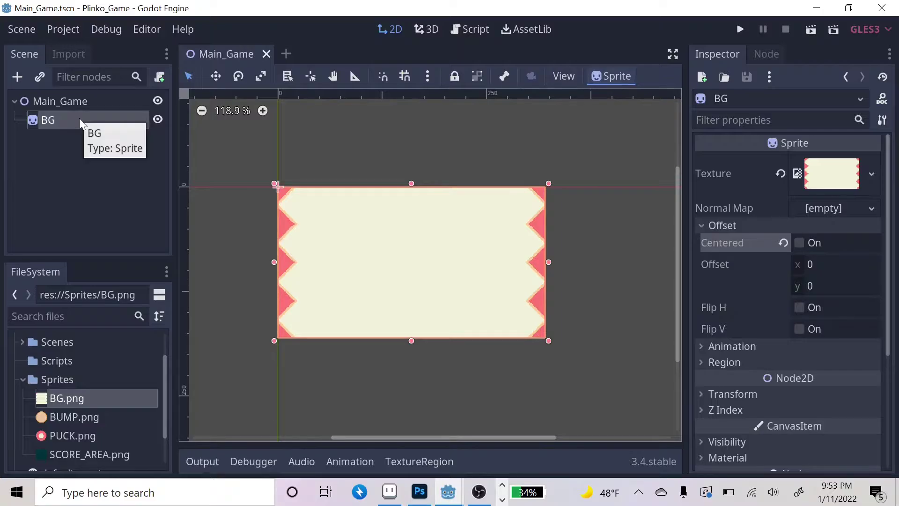
- Add a RigidBody2D node as a child of Main_Game, comparing it with the KinematicBody2D and StaticBody2D types
left_click(80, 103)
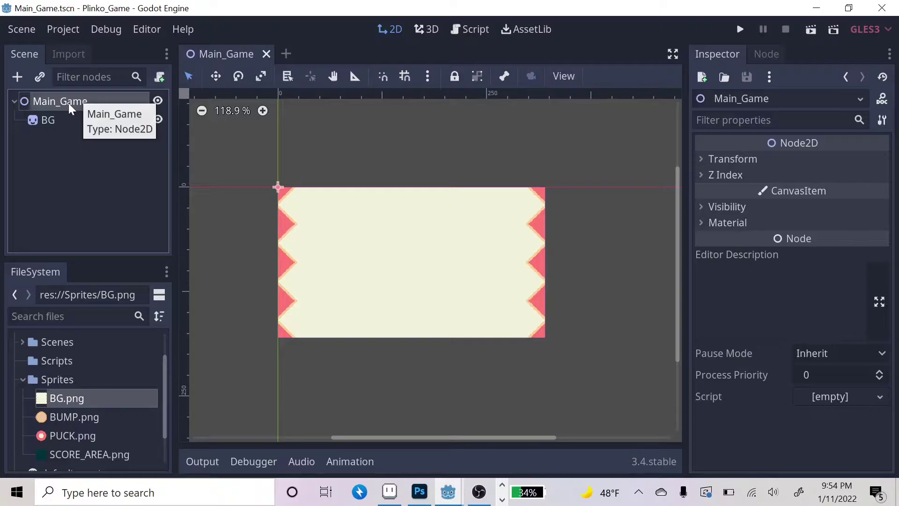
left_click(14, 77)
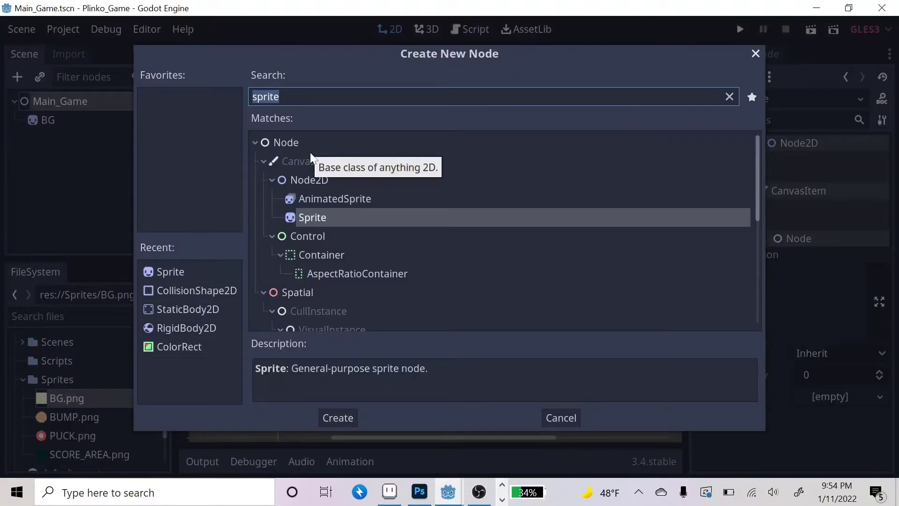
type("body")
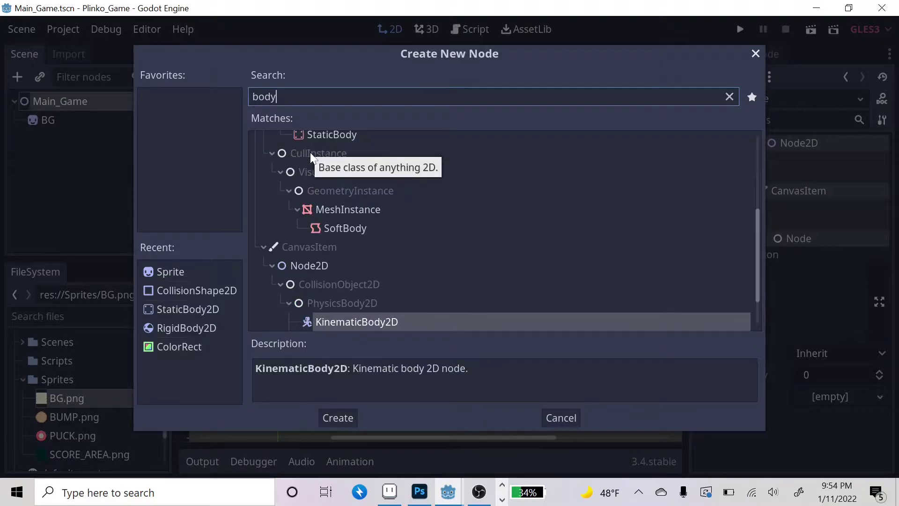
scroll(601, 247, "down", 2)
left_click(408, 292)
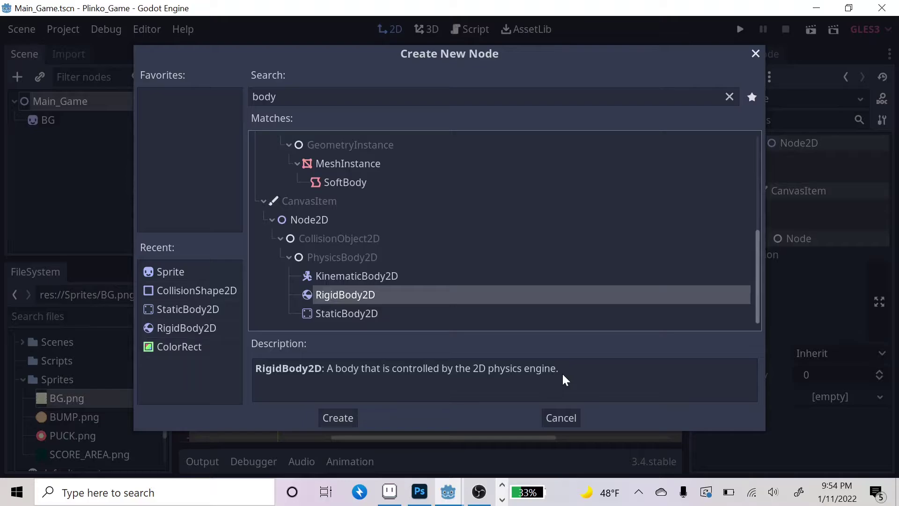
left_click(371, 276)
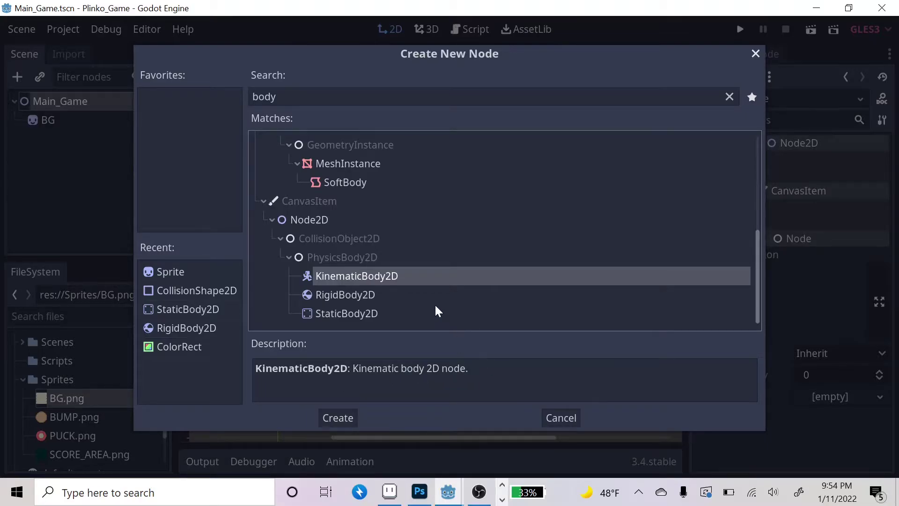
left_click(392, 314)
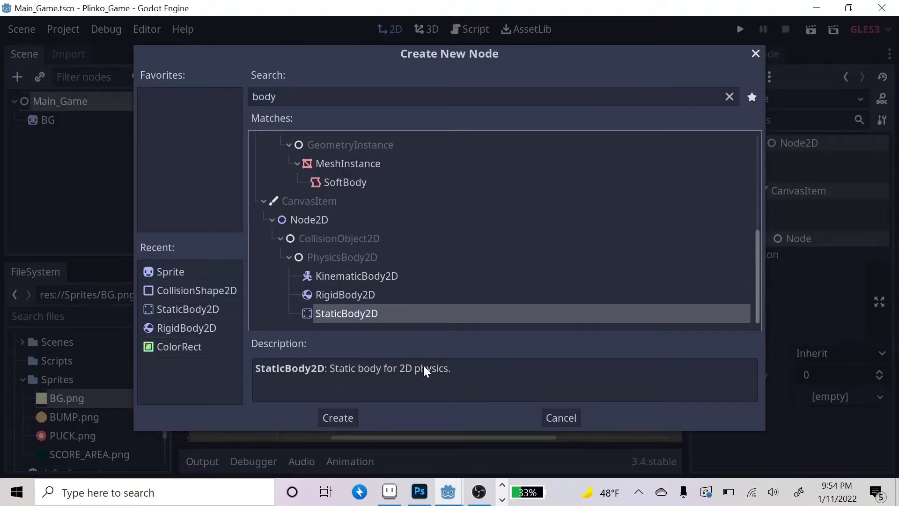
left_click(360, 296)
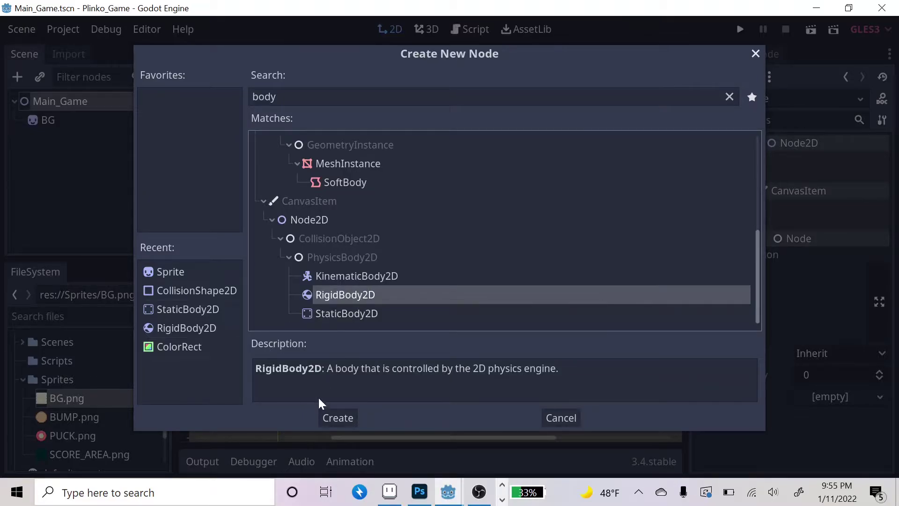
left_click(329, 417)
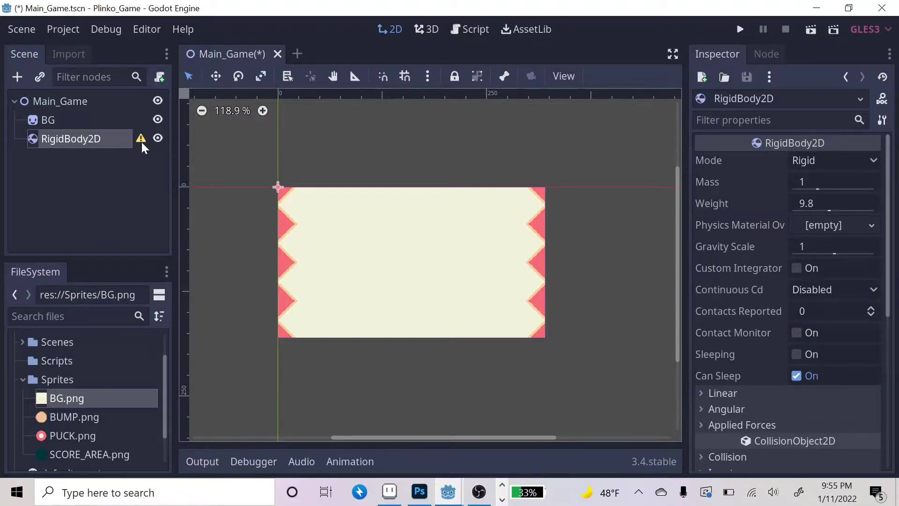
- Check the new RigidBody2D node's configuration warning and rename the node to STEVE
mouse_move(142, 143)
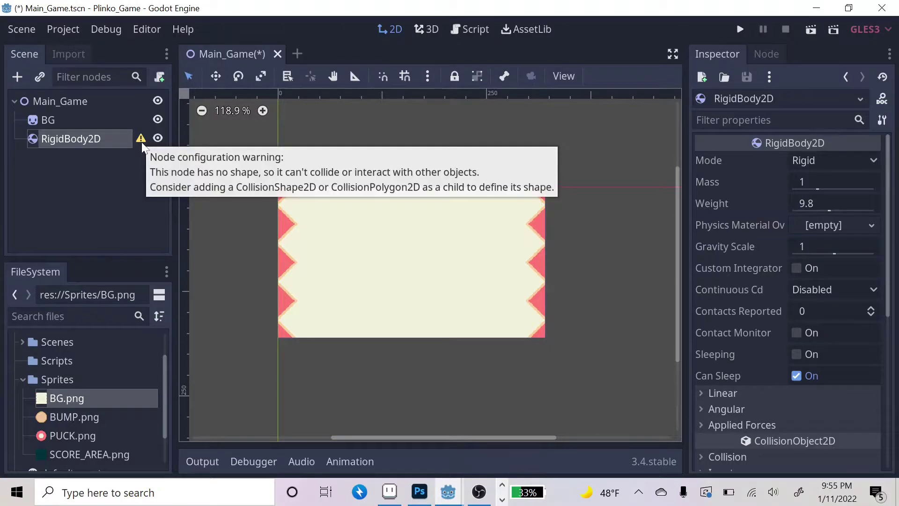
double_click(91, 141)
key("Caps_Lock")
type("STEVE")
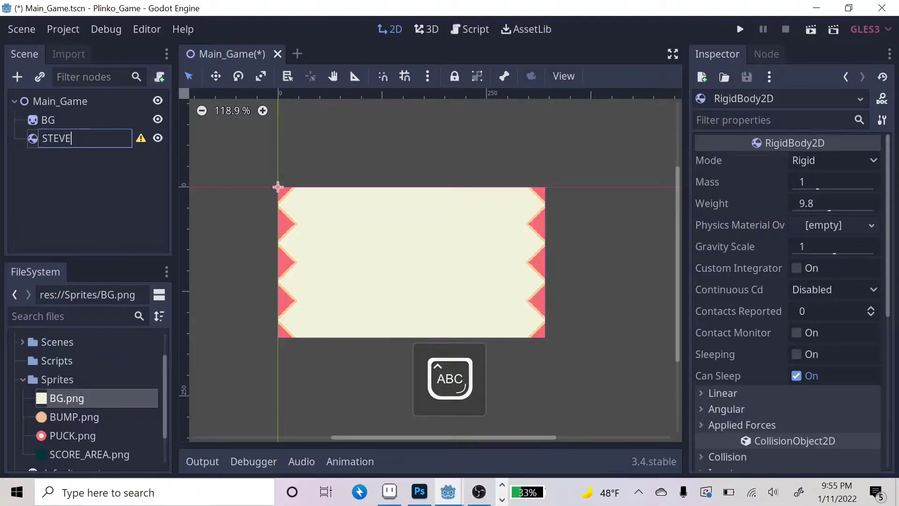
key("Caps_Lock")
key("Return")
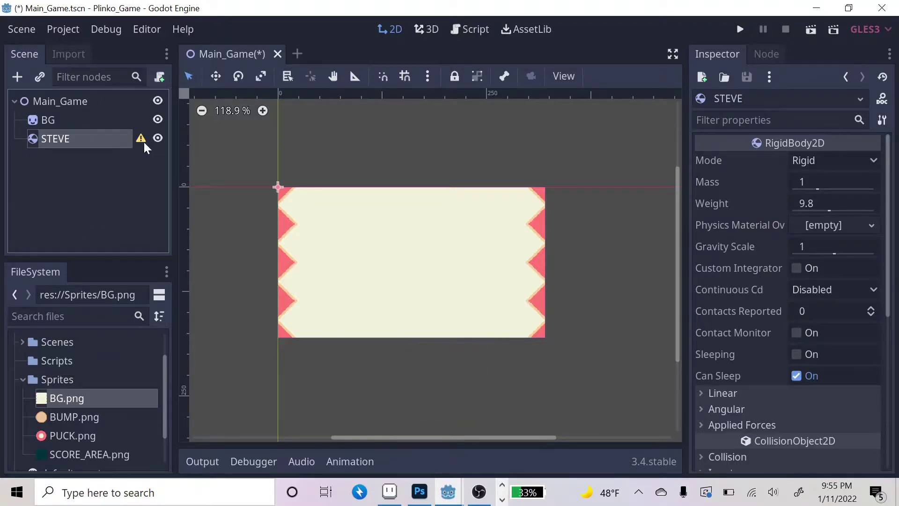
- Add a CollisionShape2D node as a child of STEVE, comparing it with the CollisionPolygon2D type
mouse_move(141, 140)
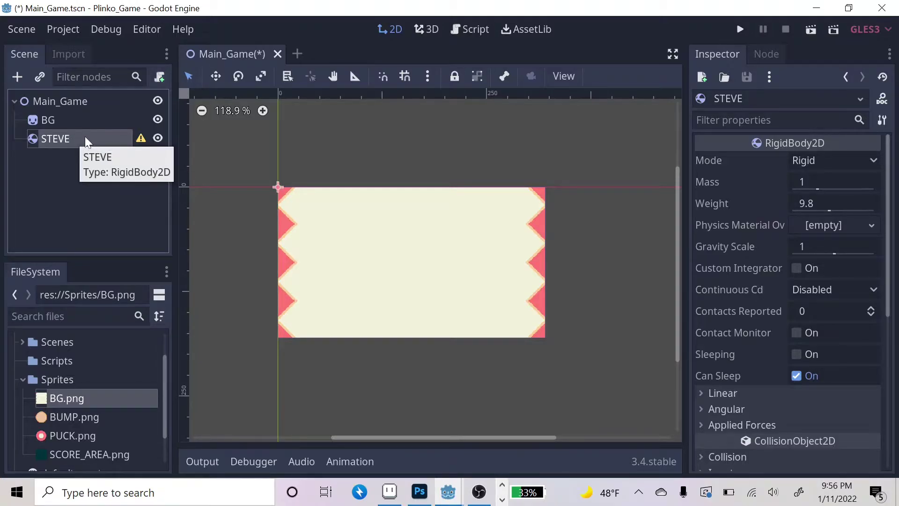
left_click(17, 77)
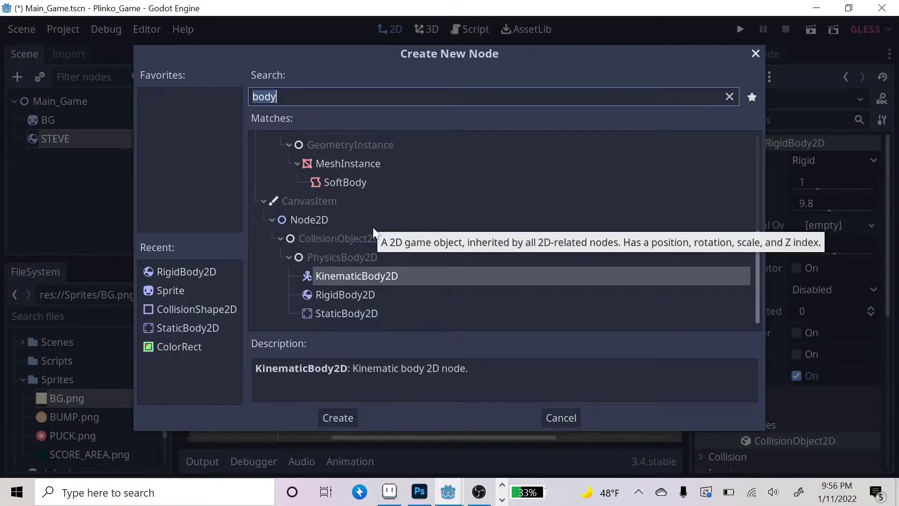
type("coli")
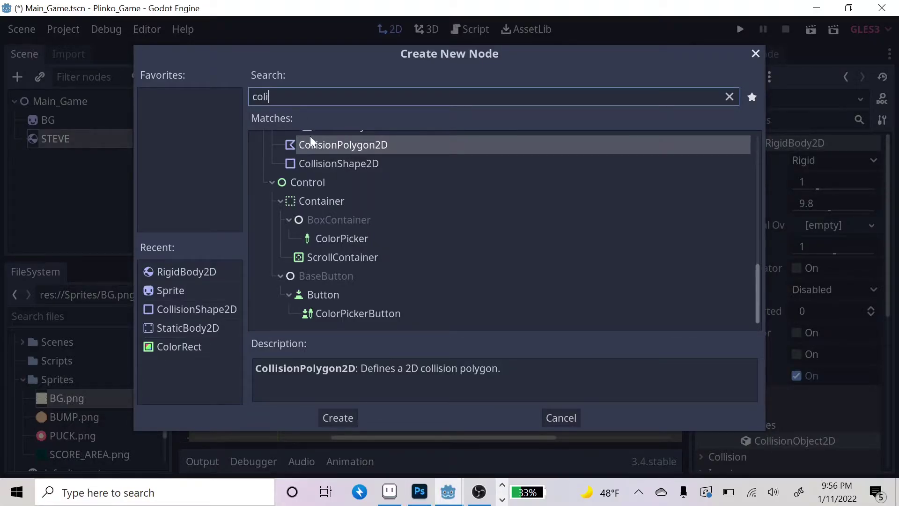
scroll(358, 150, "up", 1)
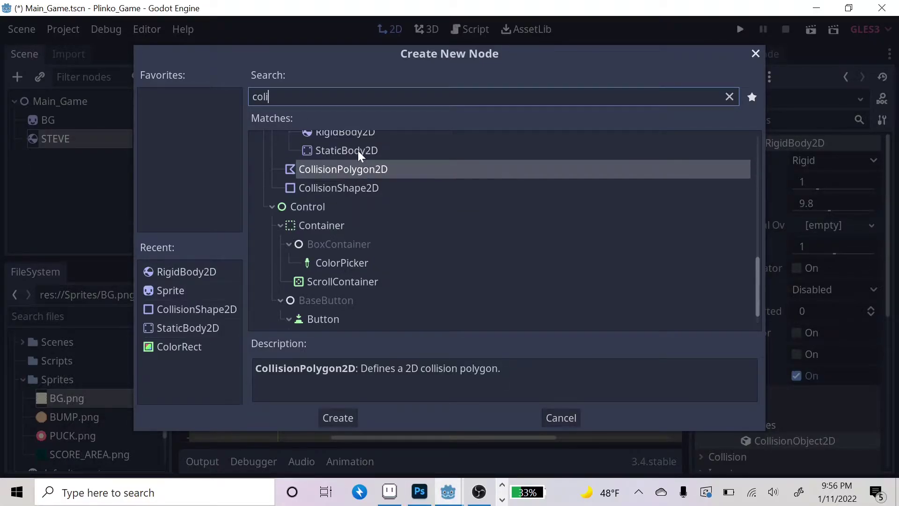
left_click(364, 187)
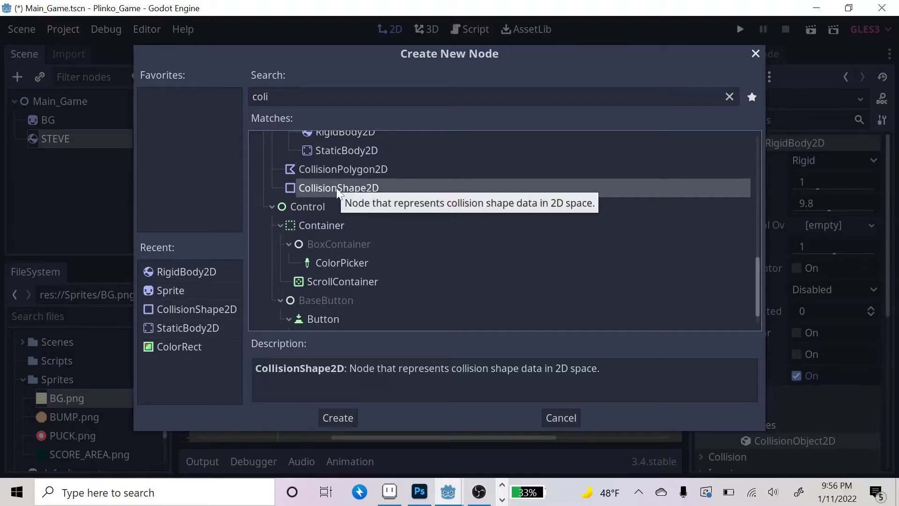
left_click(360, 169)
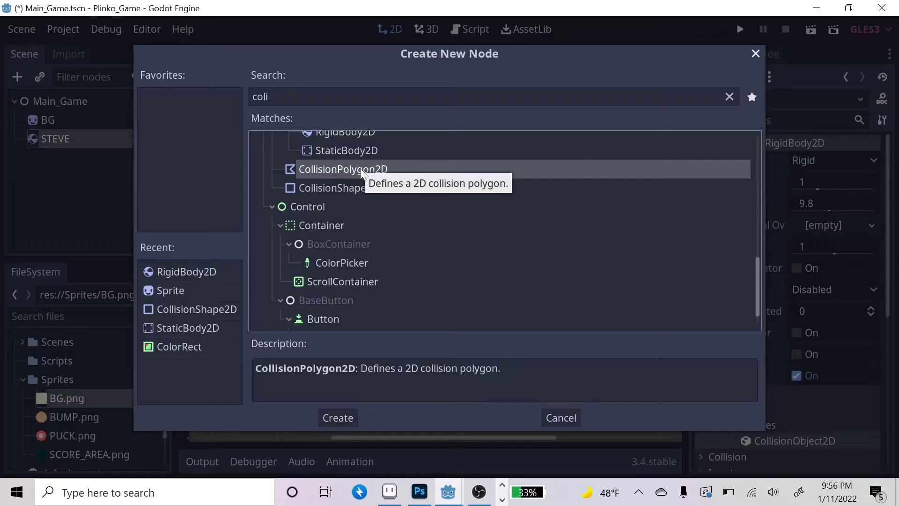
left_click(347, 190)
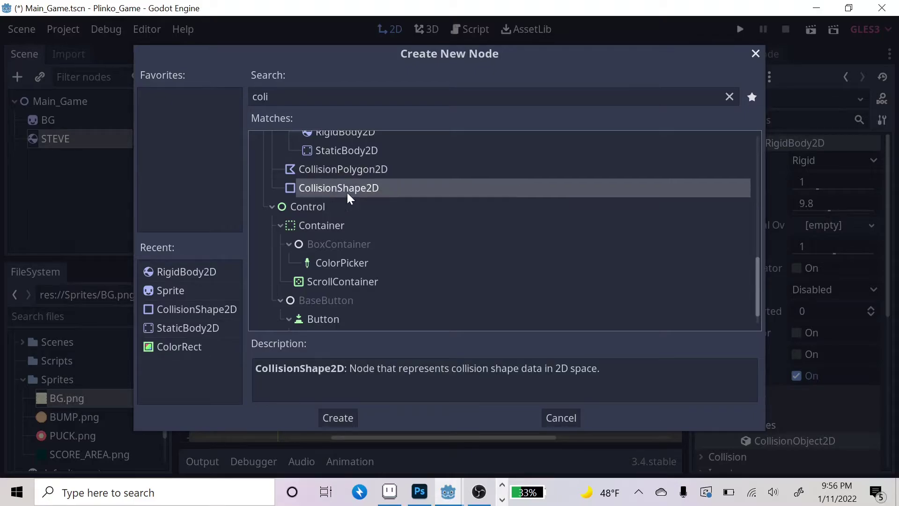
left_click(333, 417)
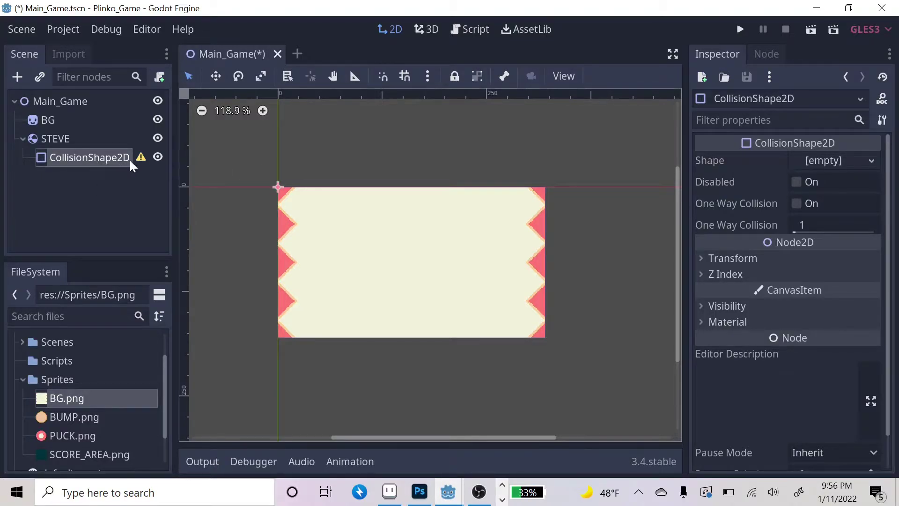
- Check the CollisionShape2D node's configuration warning and rename the node to COMPUTER
mouse_move(141, 158)
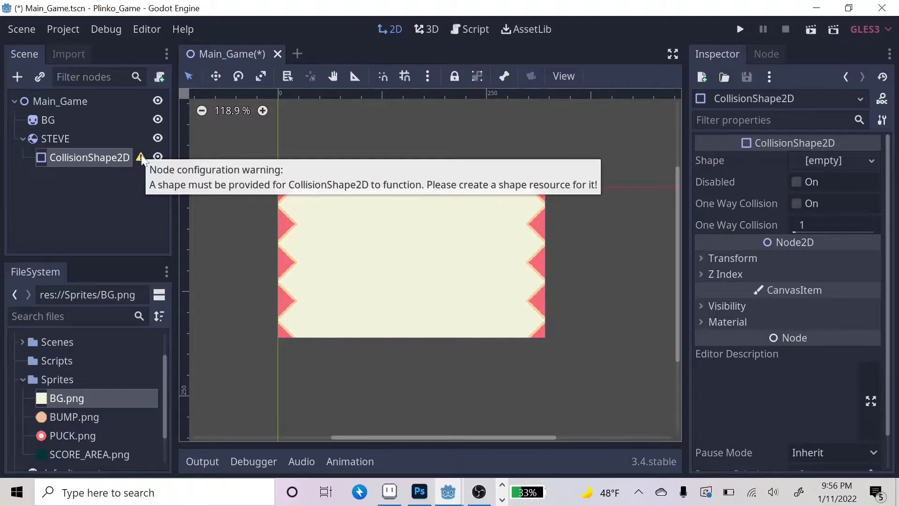
double_click(69, 155)
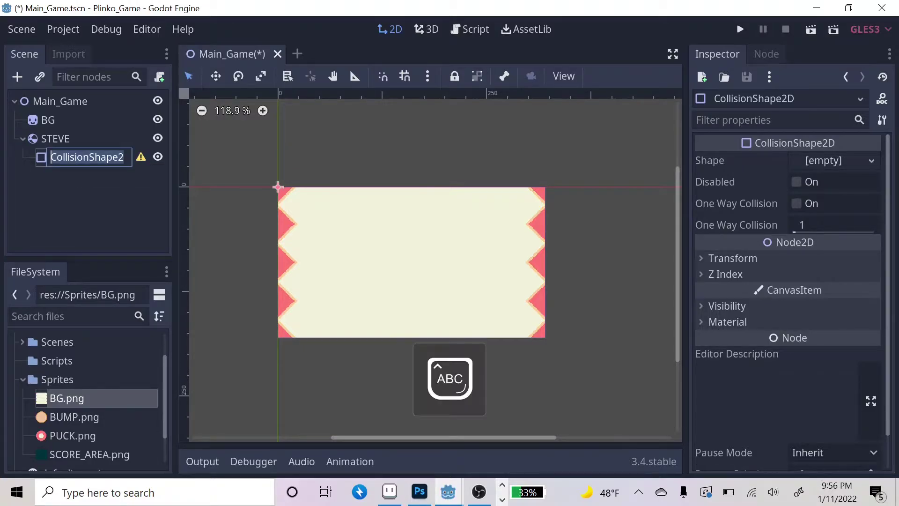
type("COMPUTER")
key("Return")
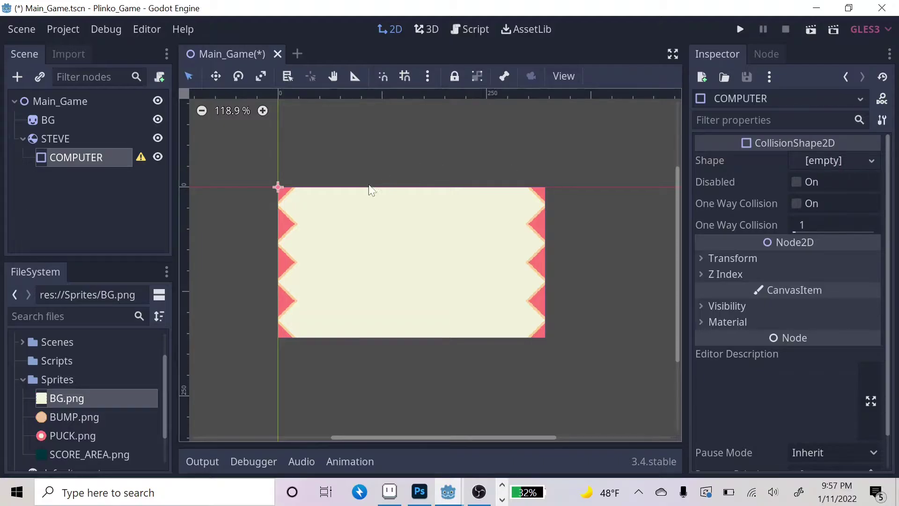
- Assign a new CircleShape2D as the COMPUTER node's shape and inspect the circle at the scene origin
scroll(281, 187, "up", 2)
middle_click_drag(321, 183, 334, 211)
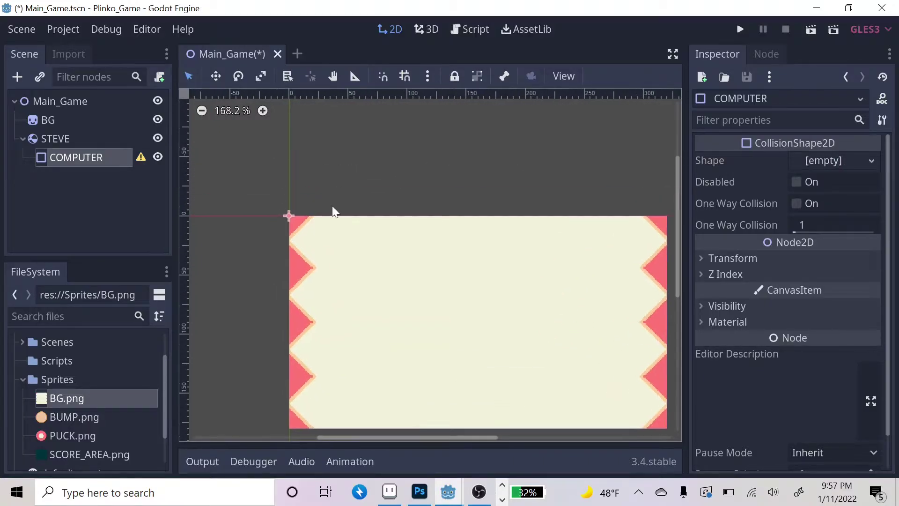
left_click(58, 139)
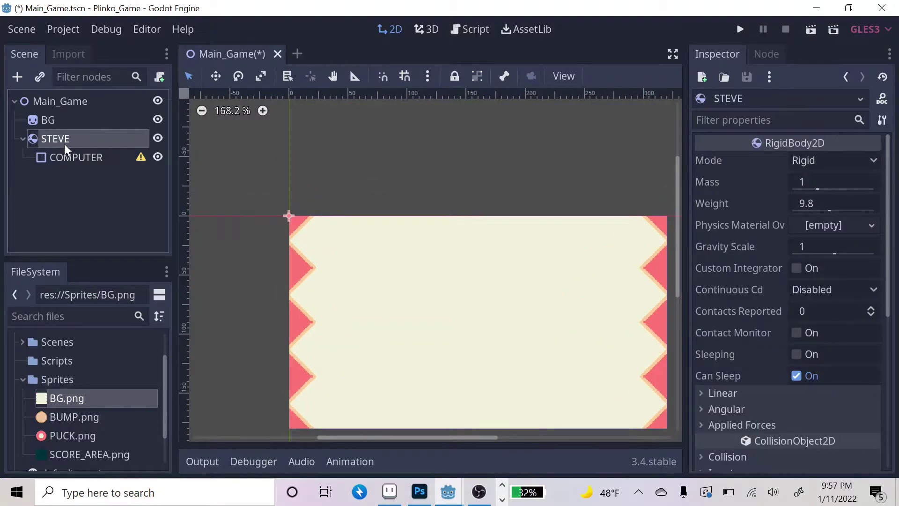
left_click(70, 156)
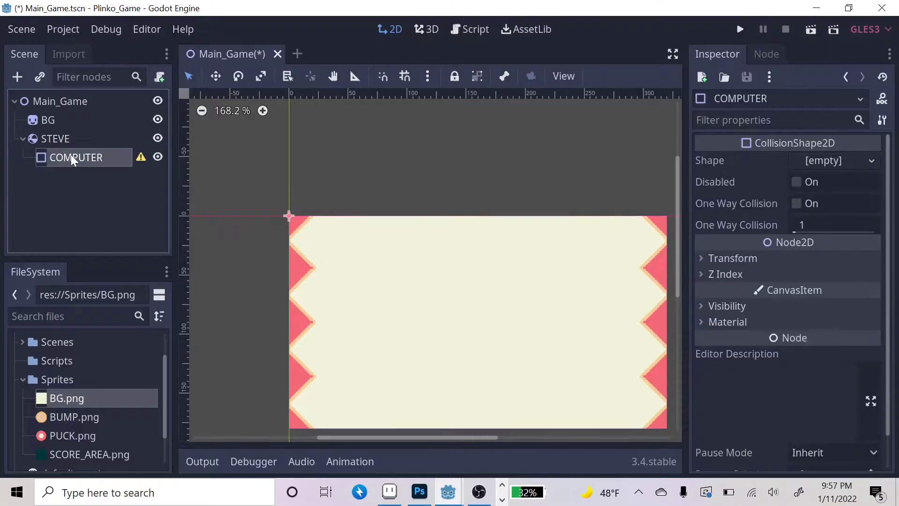
left_click(869, 161)
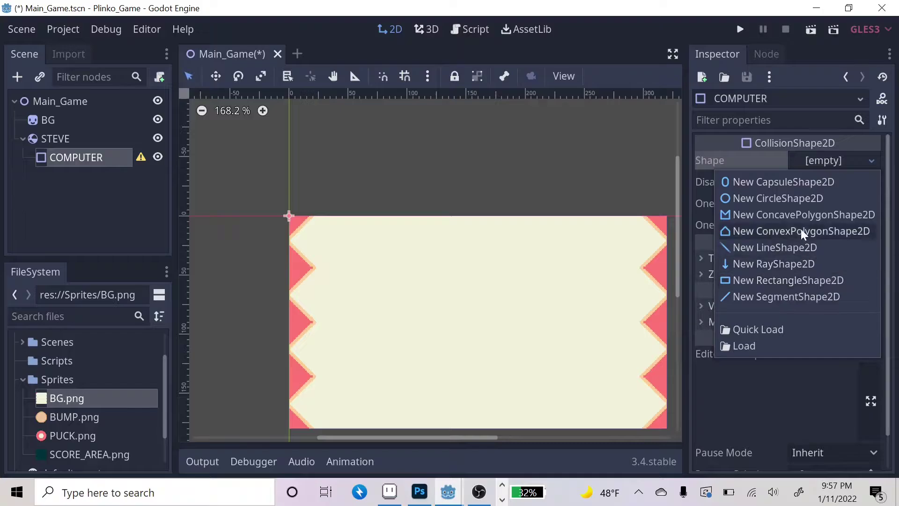
left_click(795, 199)
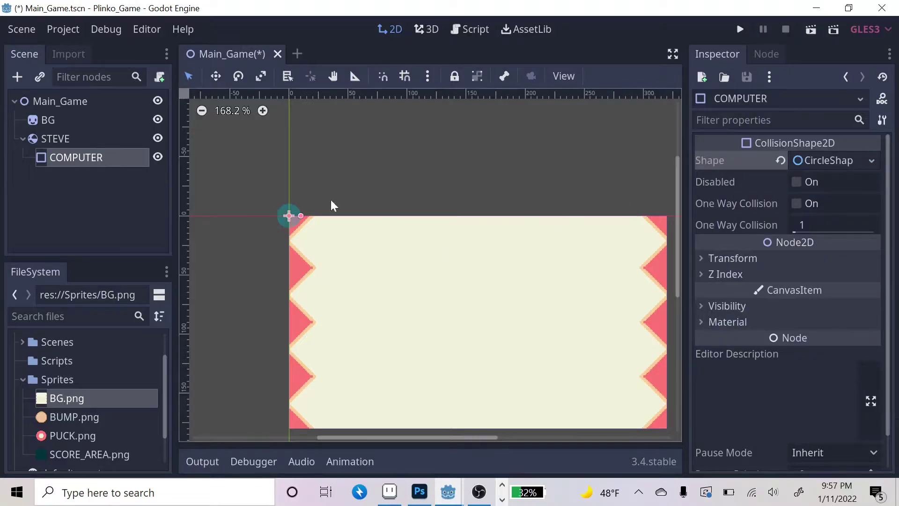
scroll(302, 204, "up", 1)
scroll(302, 204, "up", 2)
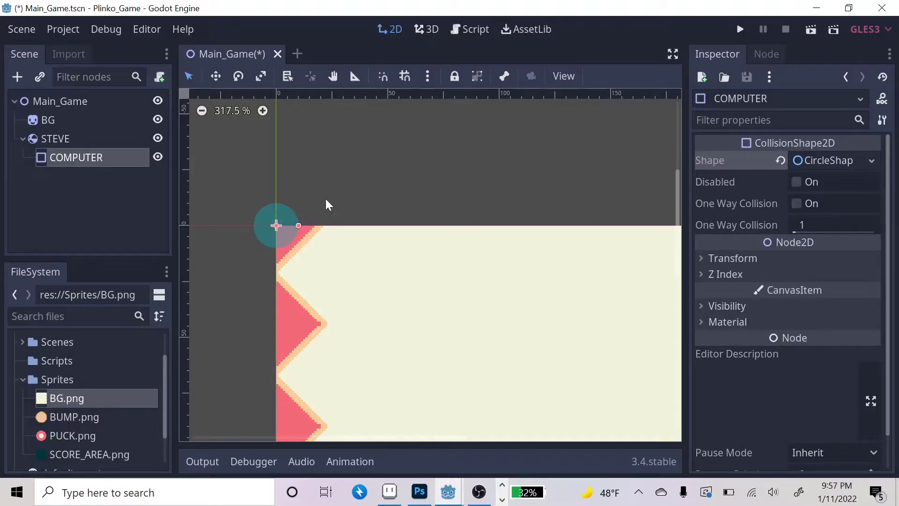
scroll(334, 163, "down", 3)
middle_click_drag(330, 168, 361, 193)
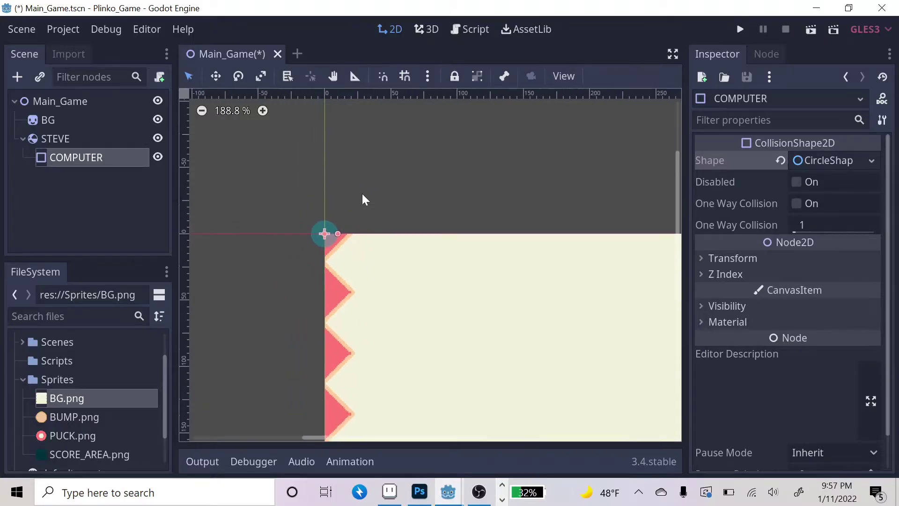
- Try to move STEVE away from the scene origin by its collision circle, undoing each move of the COMPUTER shape
scroll(324, 197, "up", 3)
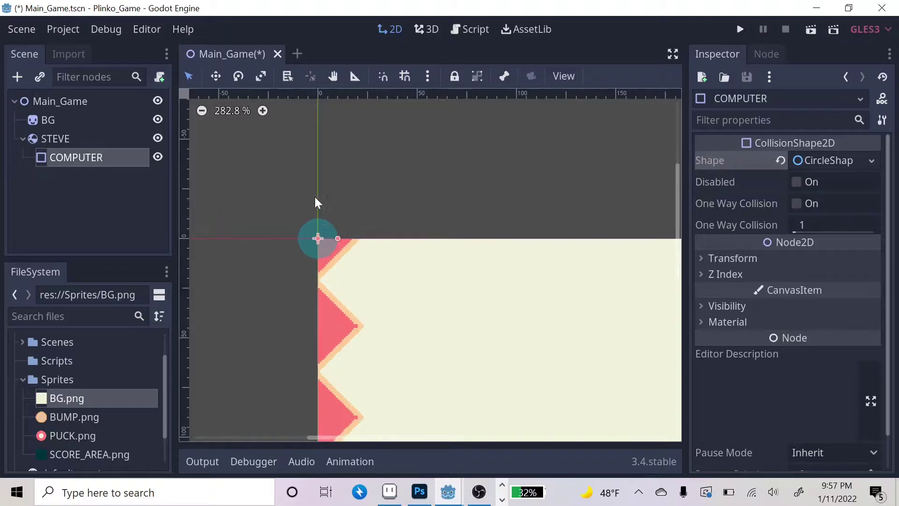
left_click(64, 142)
scroll(377, 232, "down", 3)
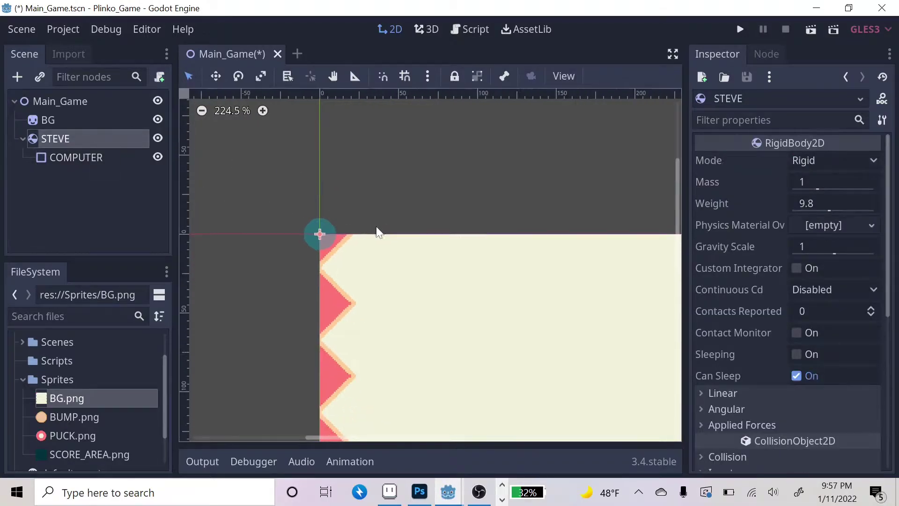
middle_click_drag(473, 240, 253, 211)
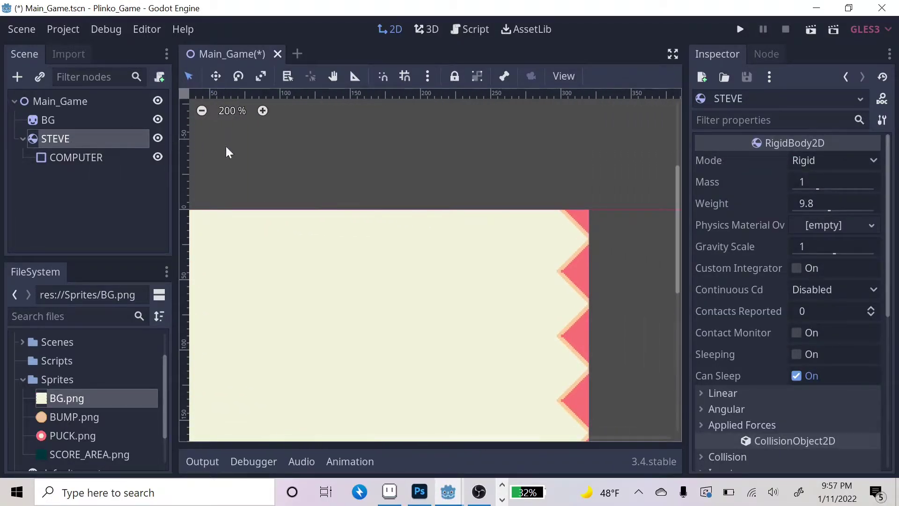
middle_click_drag(226, 152, 325, 179)
right_click(243, 240, "alt")
left_click(281, 229)
left_click_drag(304, 240, 442, 277)
key("ctrl+z")
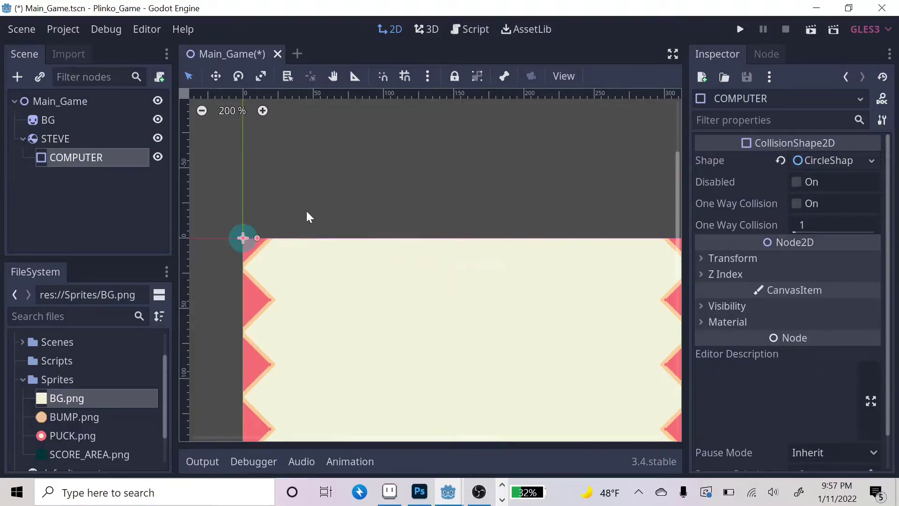
left_click(88, 139)
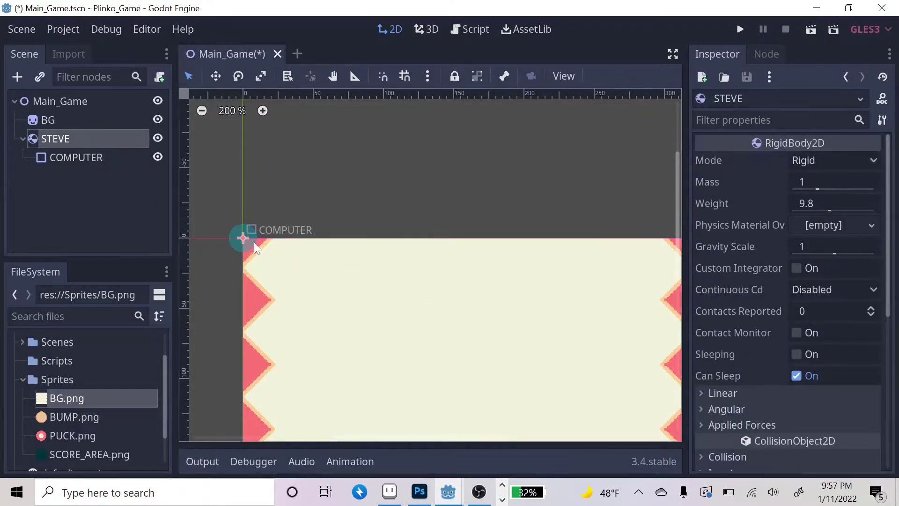
left_click_drag(246, 236, 311, 236)
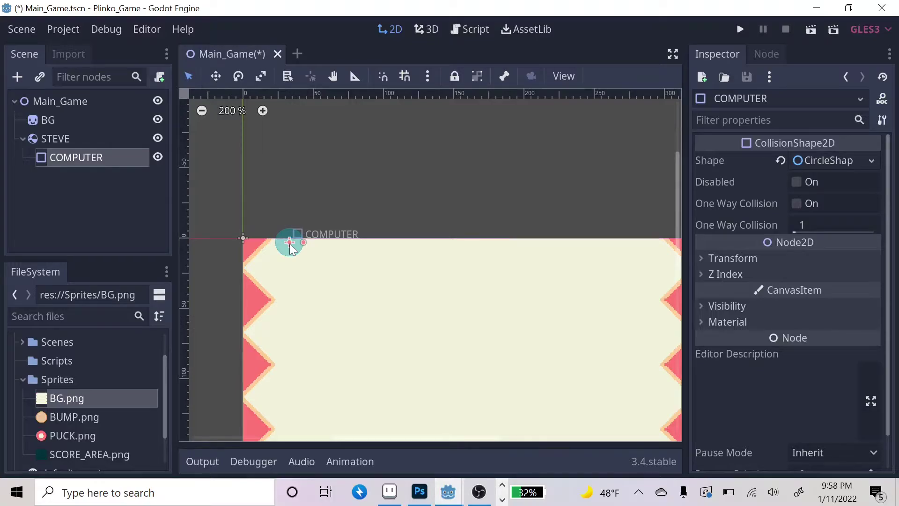
key("ctrl+z")
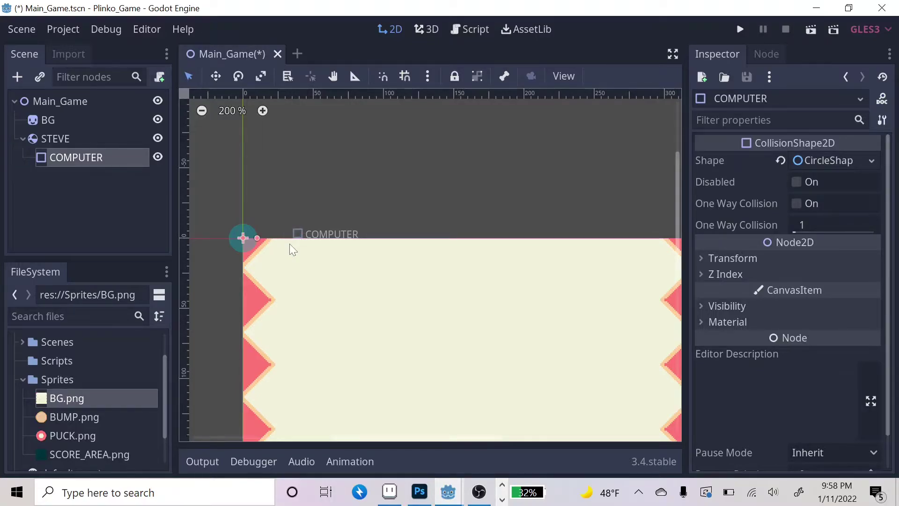
- Make STEVE's children unselectable and move STEVE together with its collision circle to the upper middle of the board
left_click(92, 141)
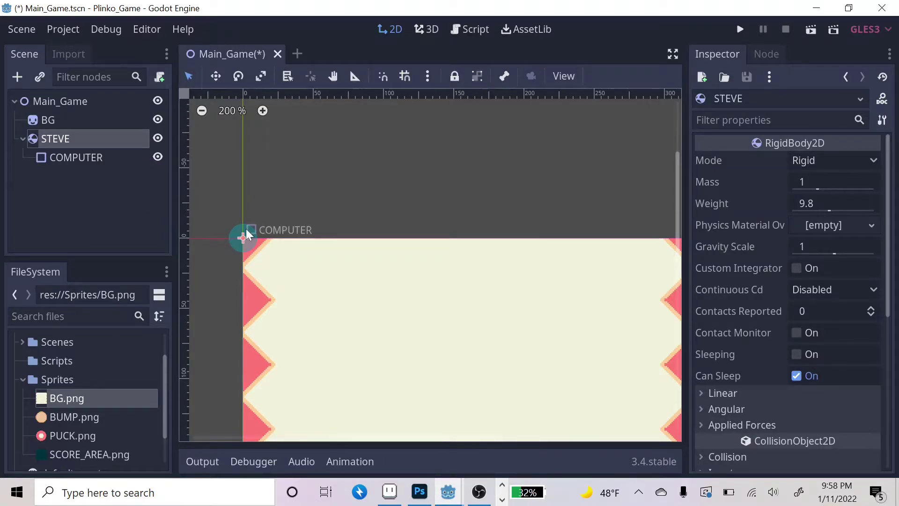
middle_click_drag(395, 251, 377, 234)
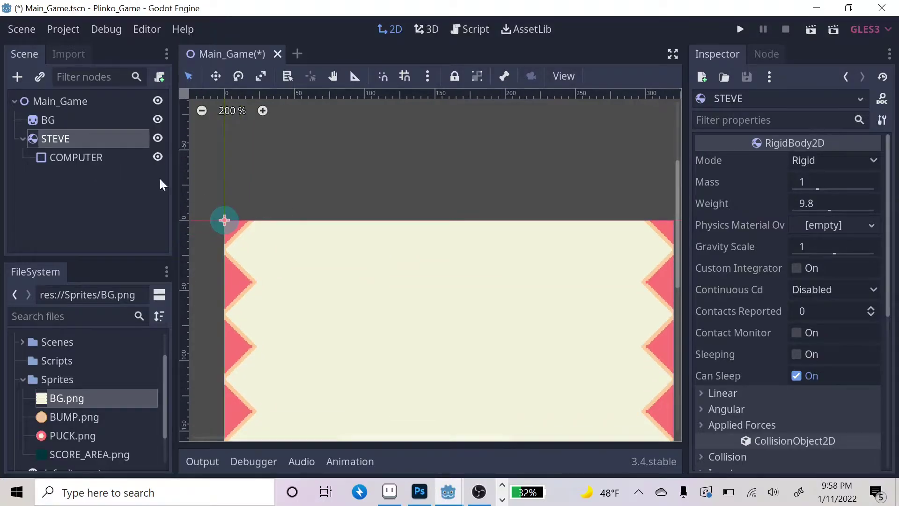
left_click(482, 77)
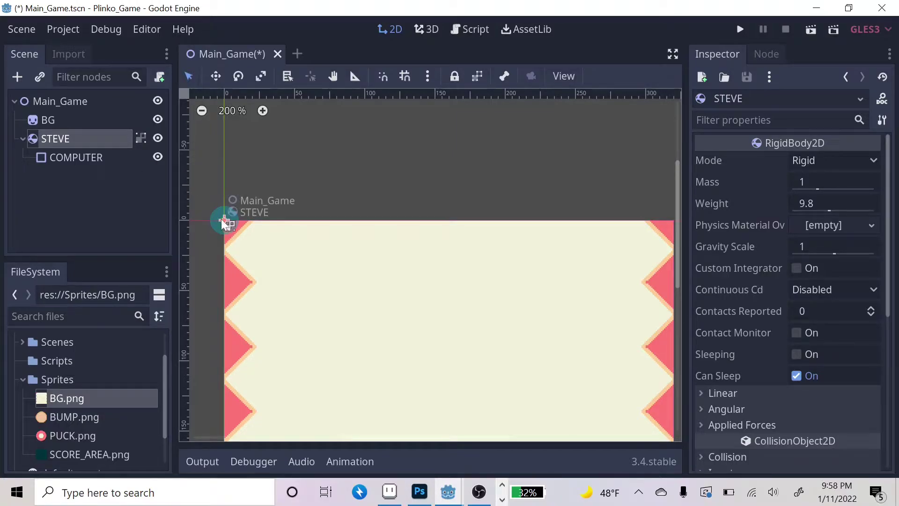
left_click_drag(223, 220, 464, 280)
middle_click_drag(523, 272, 506, 232)
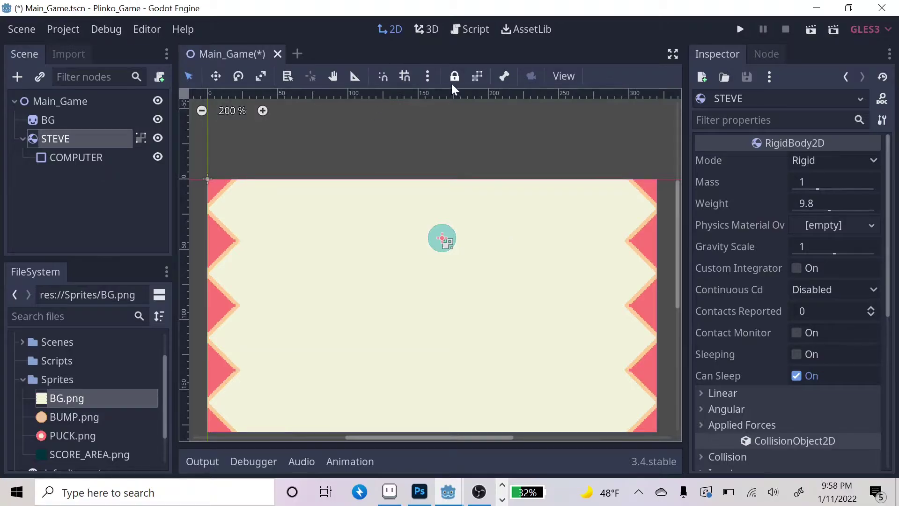
left_click(476, 75)
left_click(478, 80)
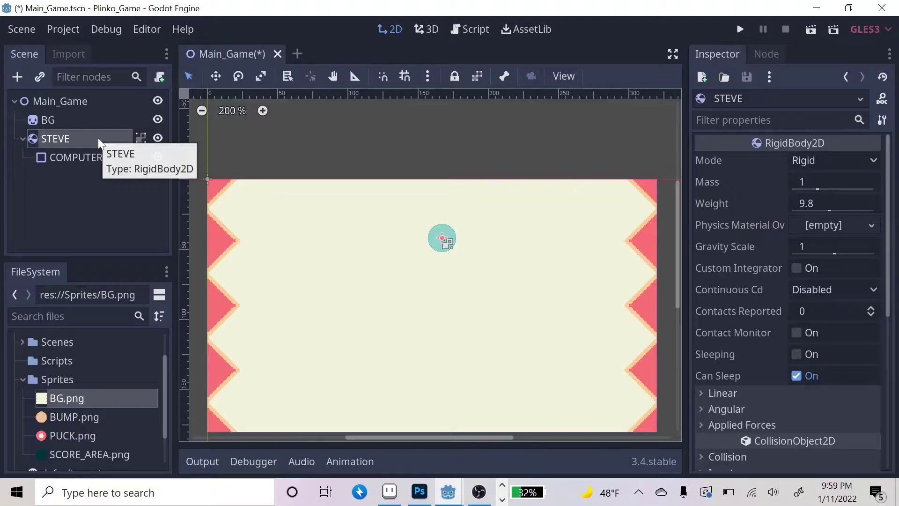
left_click(88, 156)
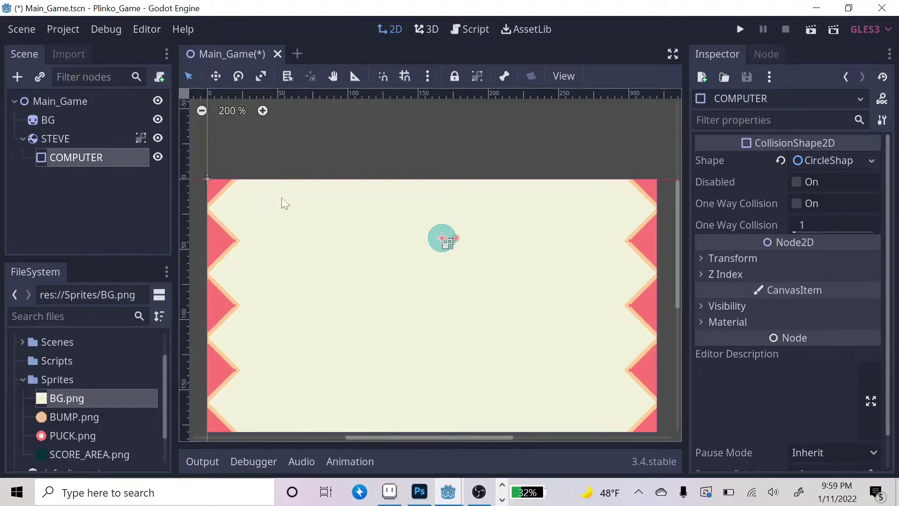
- Add a Sprite node as a child of STEVE, checking the recently used node types first
left_click(99, 140)
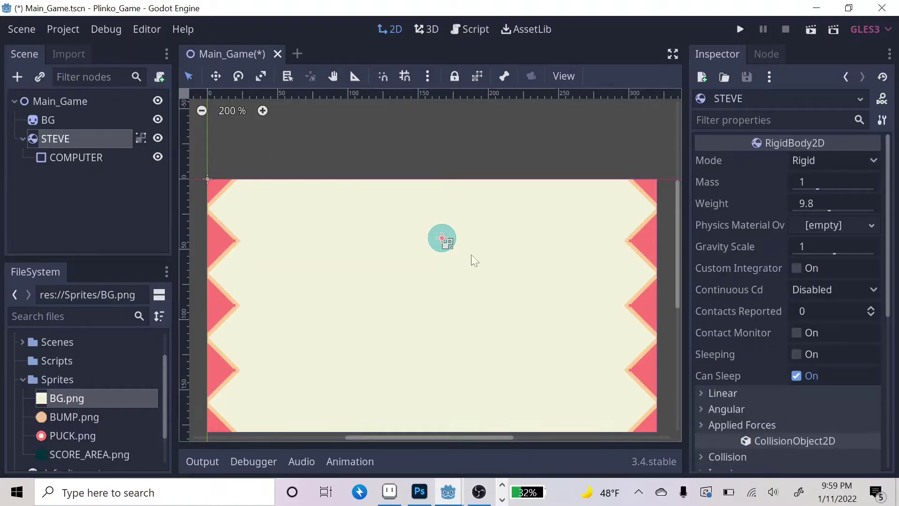
scroll(507, 257, "up", 1)
scroll(506, 257, "down", 1)
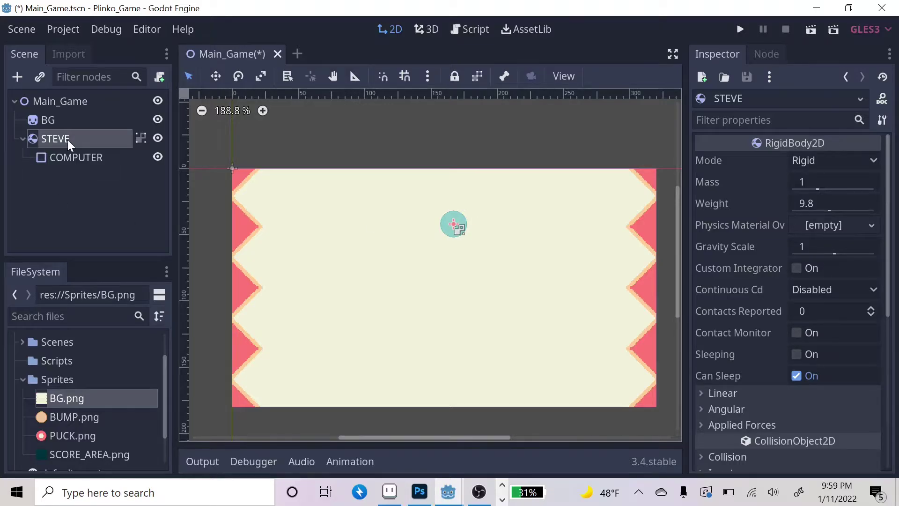
left_click(17, 76)
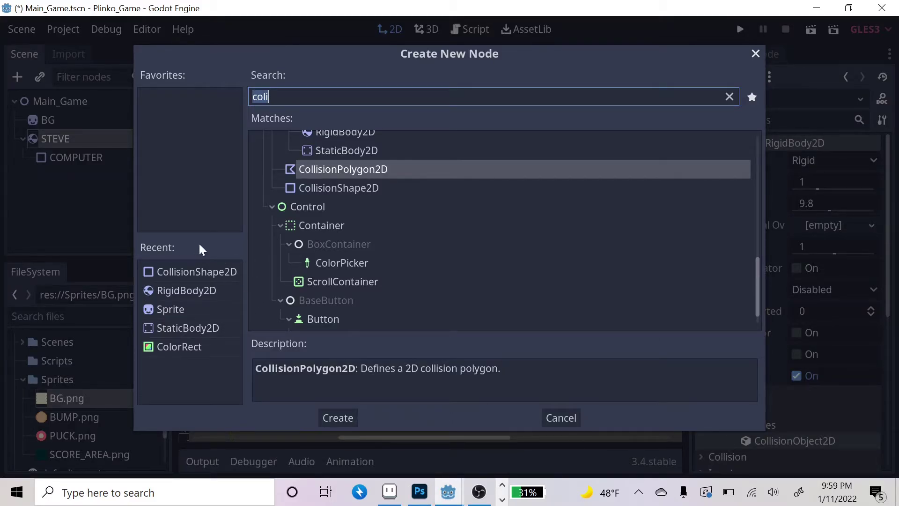
left_click(191, 348)
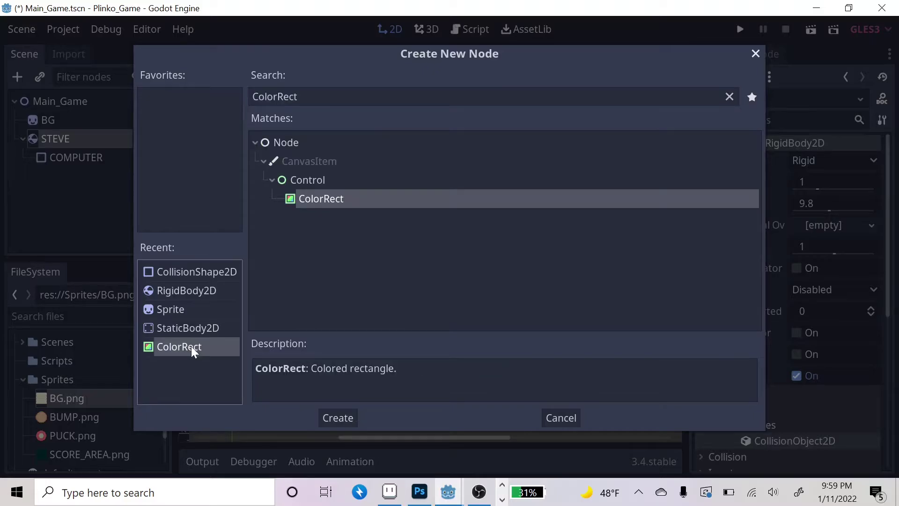
left_click(201, 311)
left_click(201, 289)
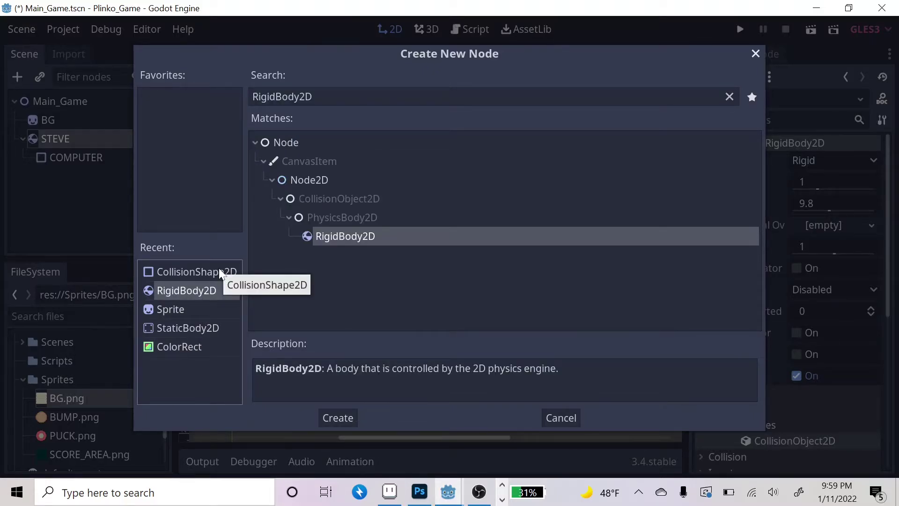
left_click(218, 273)
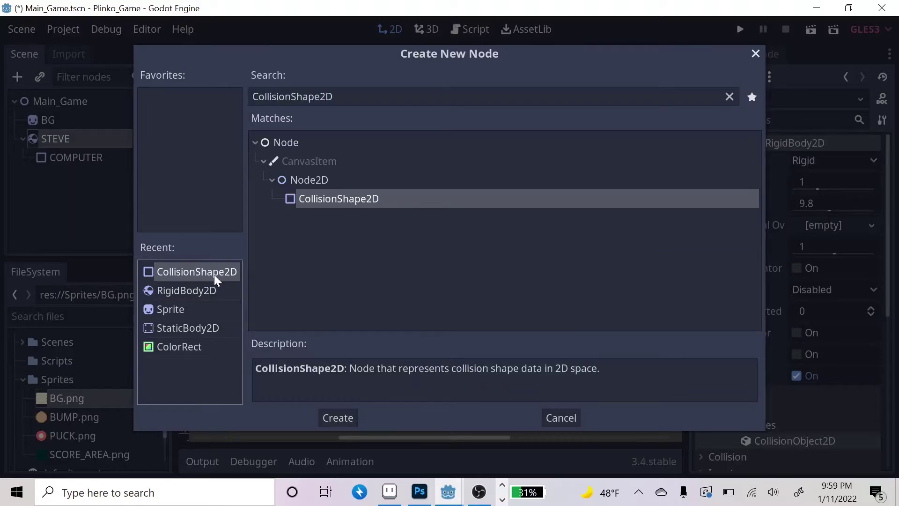
left_click(197, 307)
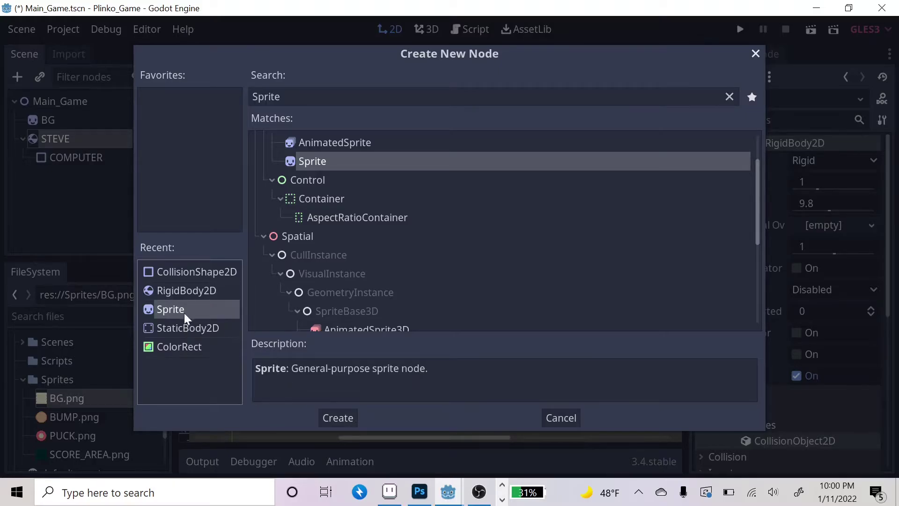
left_click(335, 415)
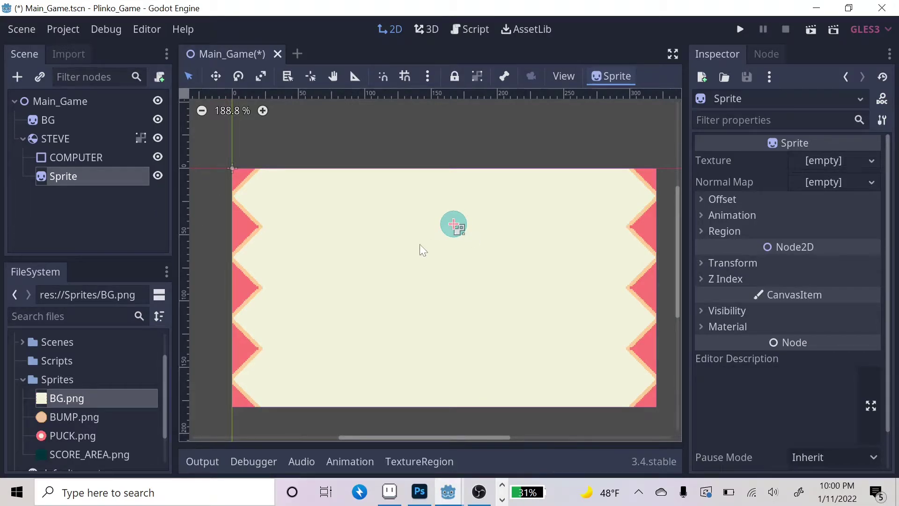
- Assign PUCK.png as the Sprite node's texture and review the STEVE, COMPUTER and Sprite nodes
left_click(91, 436)
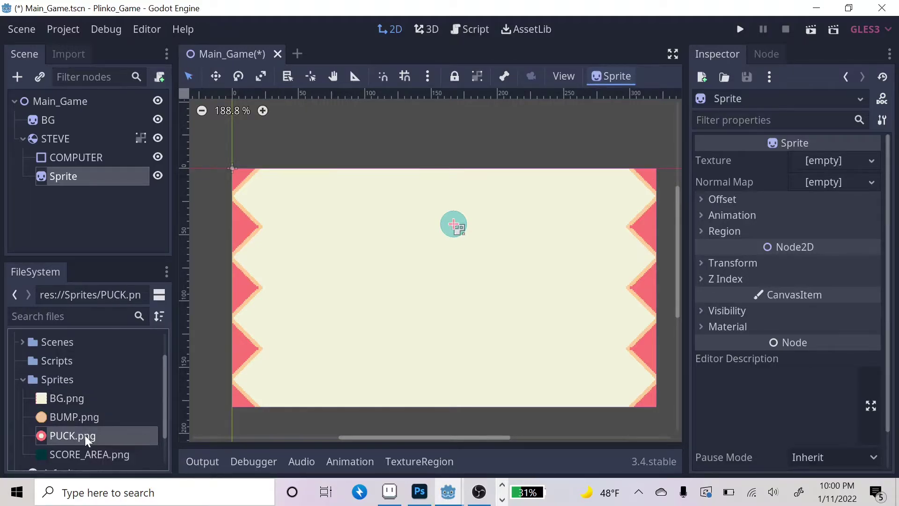
left_click_drag(86, 434, 832, 161)
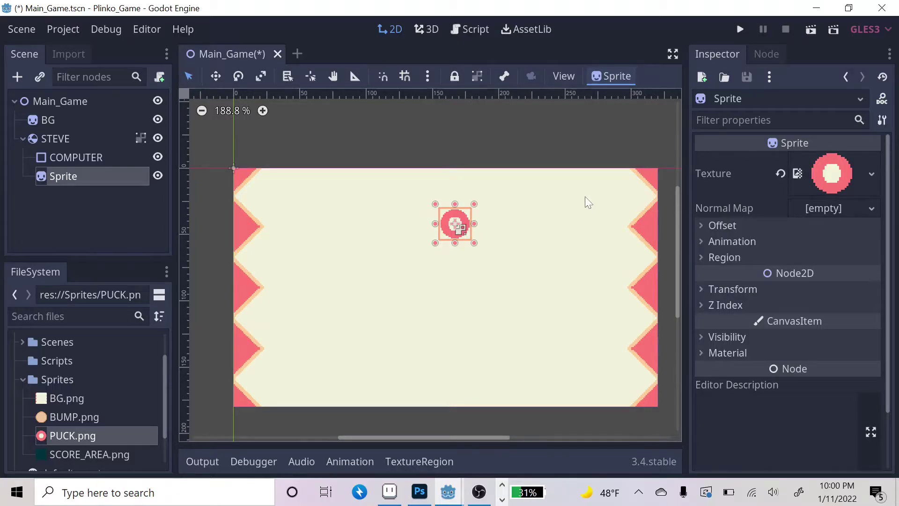
left_click(57, 138)
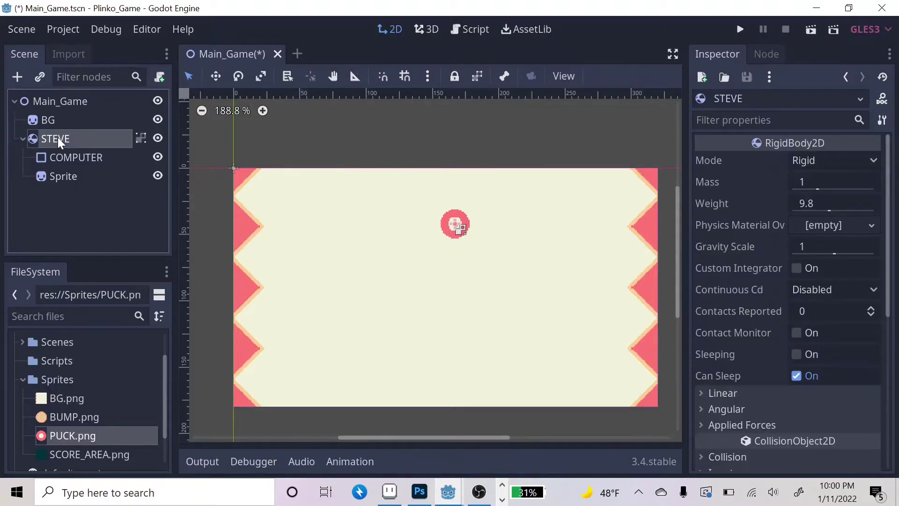
left_click(68, 158)
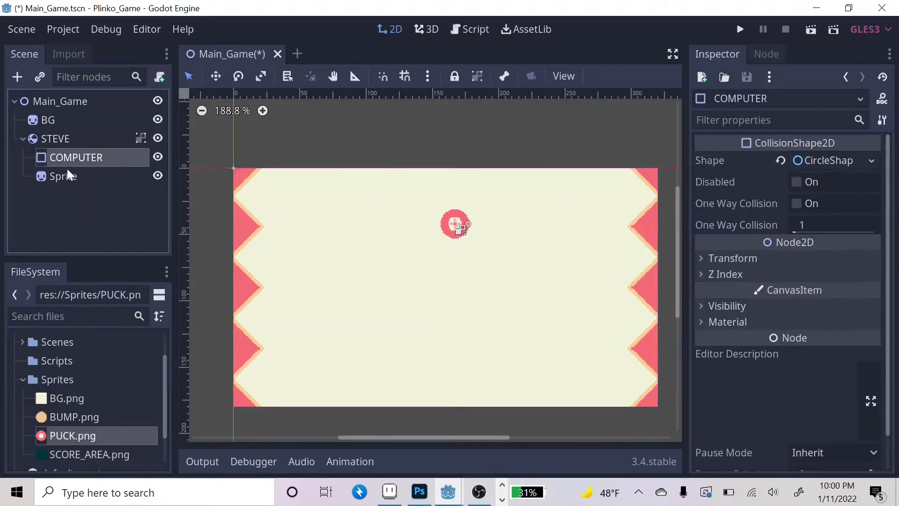
left_click(68, 178)
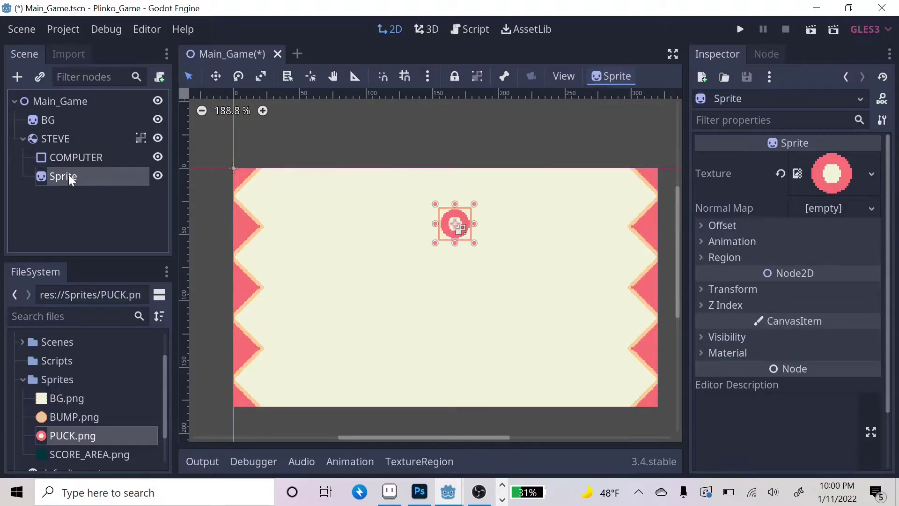
left_click(70, 140)
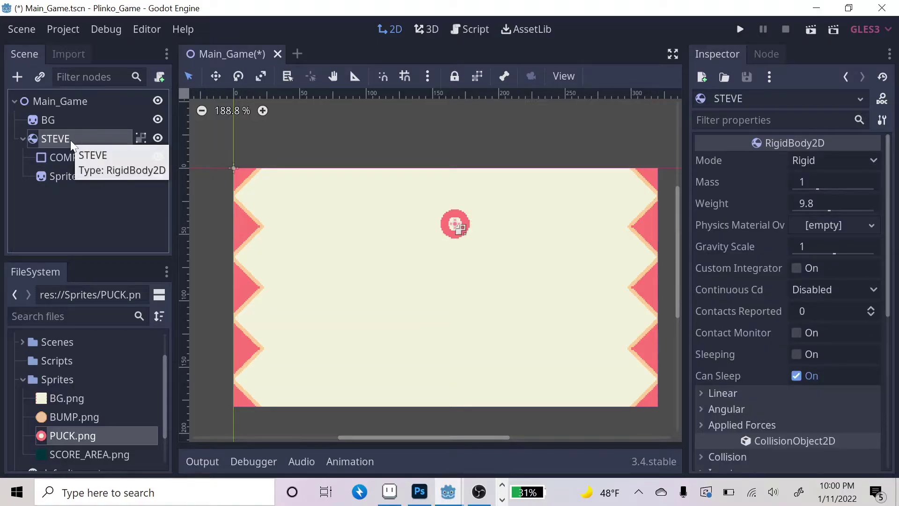
- Run the scene twice to test the puck's physics, closing the game each time and collapsing the output log
left_click(811, 29)
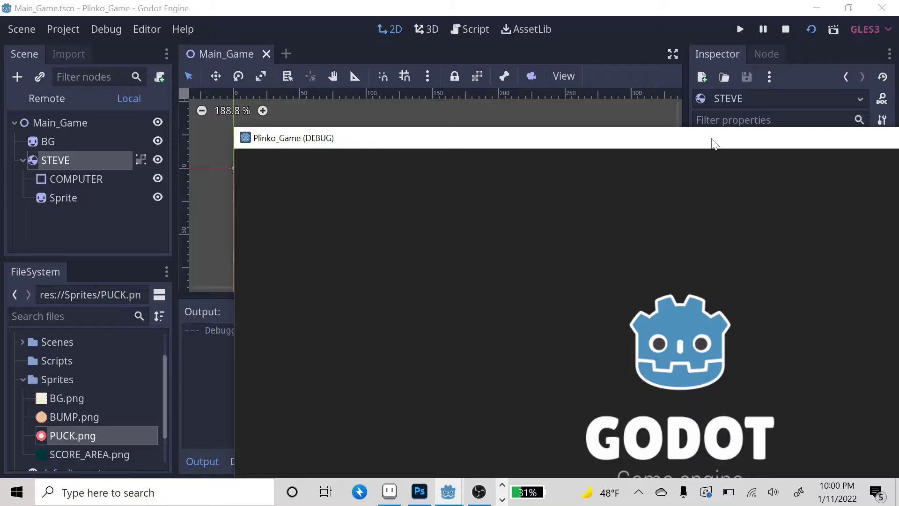
left_click_drag(712, 143, 468, 22)
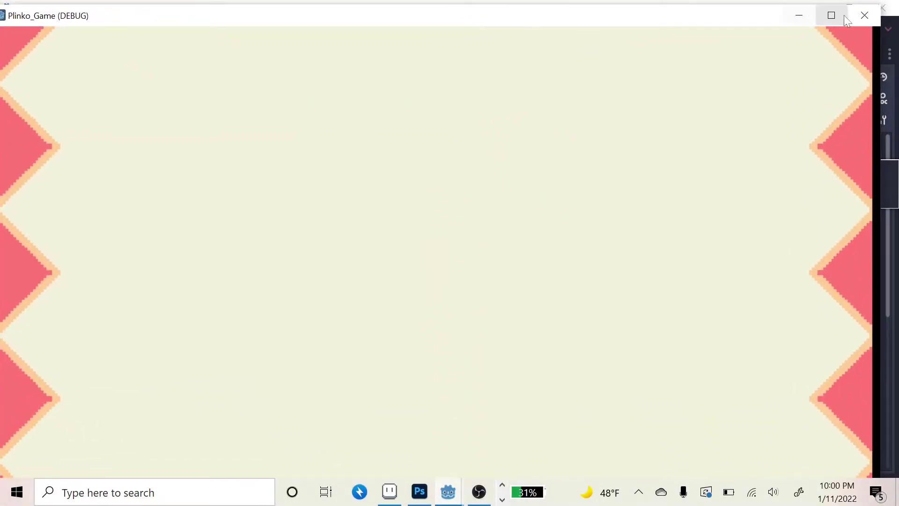
left_click(867, 18)
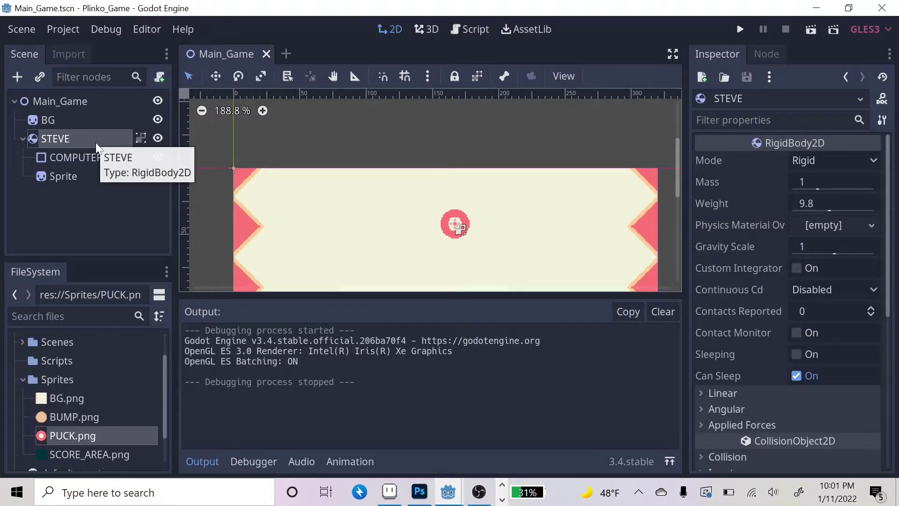
left_click(811, 30)
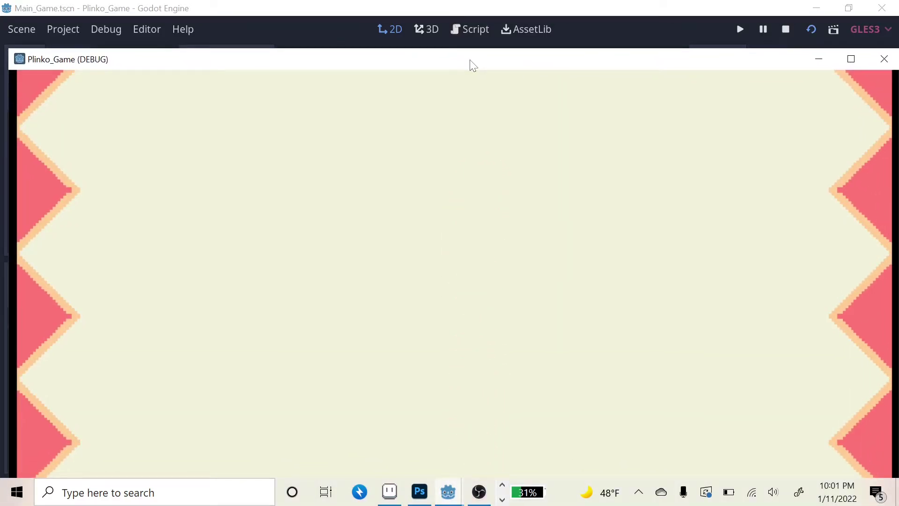
left_click(884, 59)
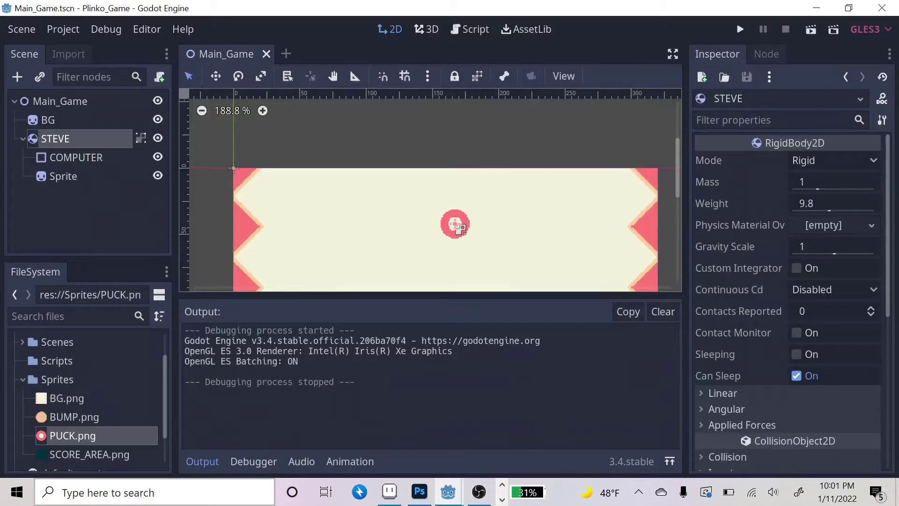
left_click(202, 460)
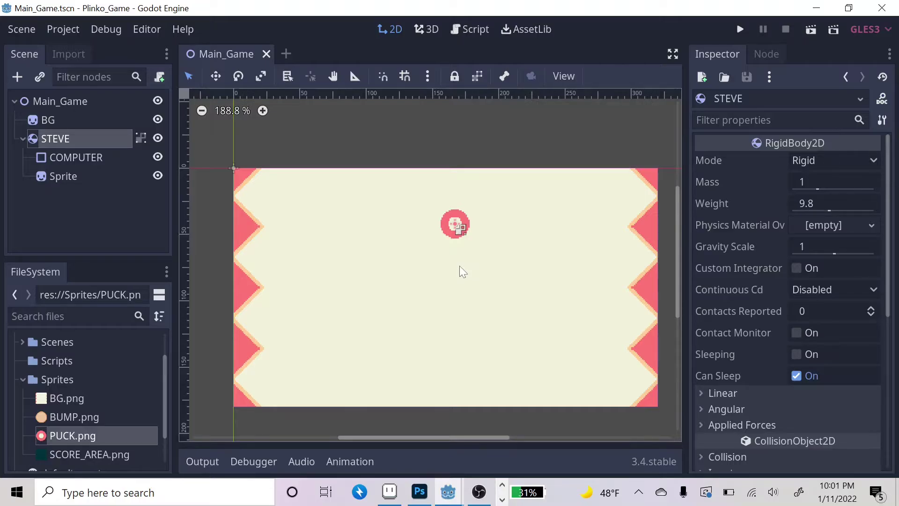
- Add a StaticBody2D node as a child of Main_Game, searching the node types for BODY
left_click(72, 104)
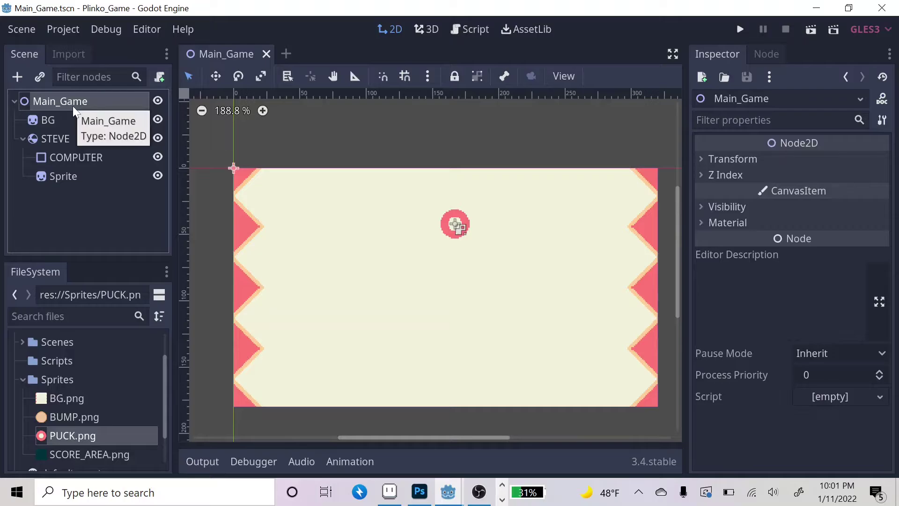
left_click(18, 78)
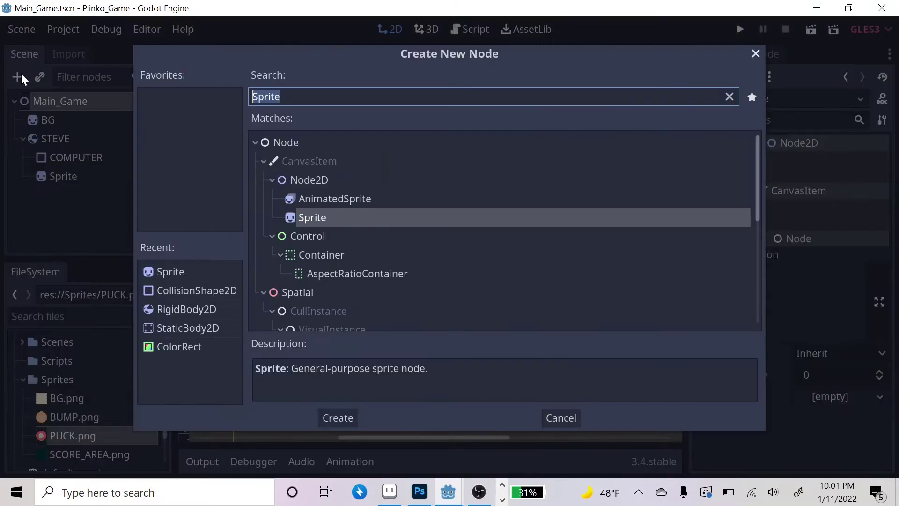
type("BODY")
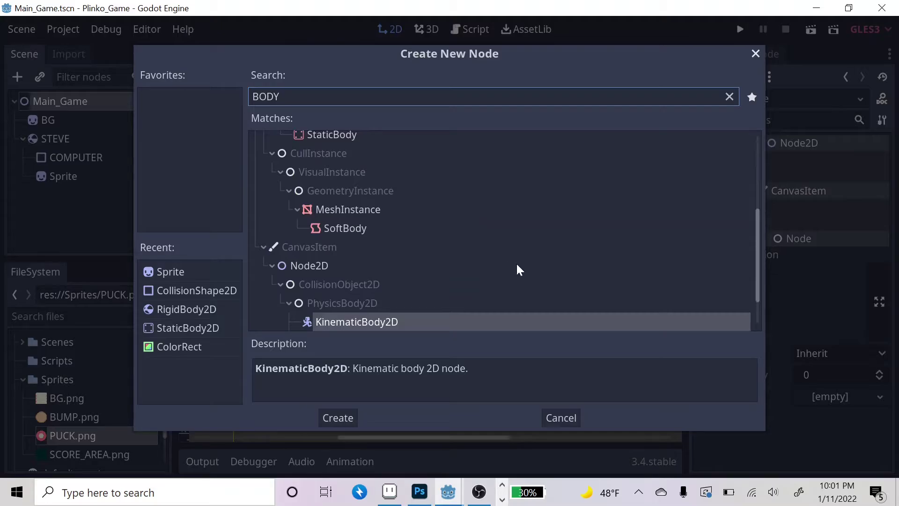
scroll(501, 261, "down", 1)
left_click(431, 314)
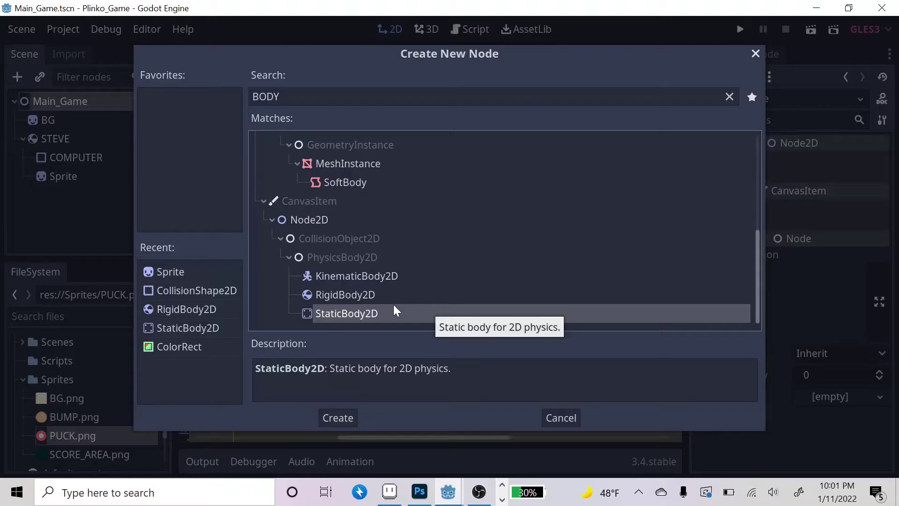
left_click(344, 417)
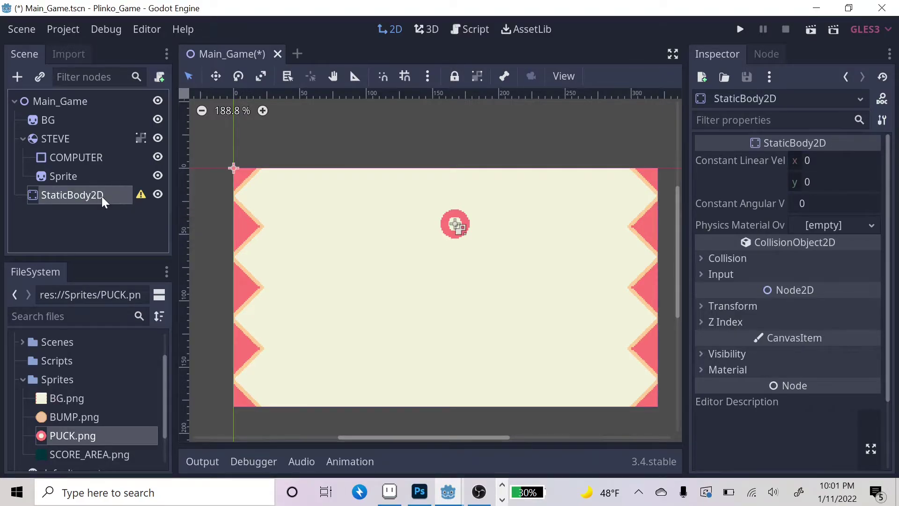
- Rename the new StaticBody2D node to RICK
double_click(103, 199)
key("Caps_Lock")
type("rICK")
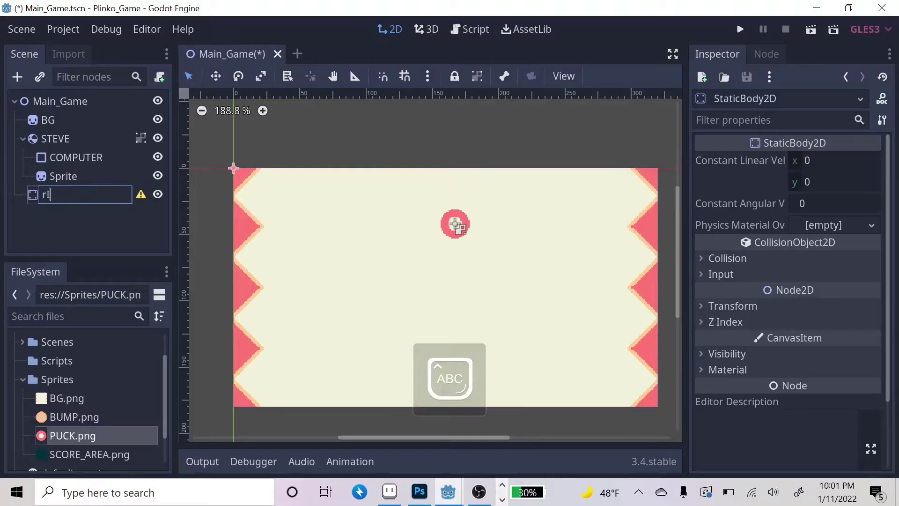
key("BackSpace")
key("BackSpace")
key("BackSpace")
key("BackSpace")
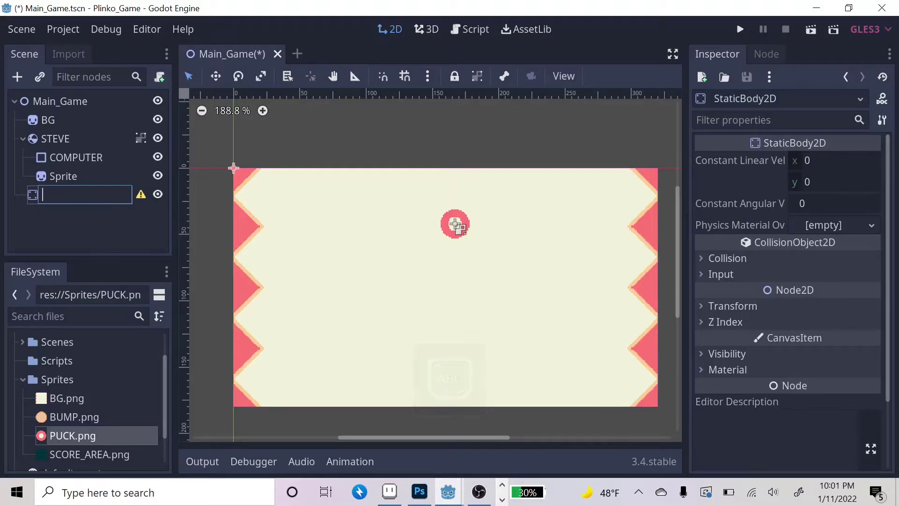
type("RICK")
key("Caps_Lock")
key("Return")
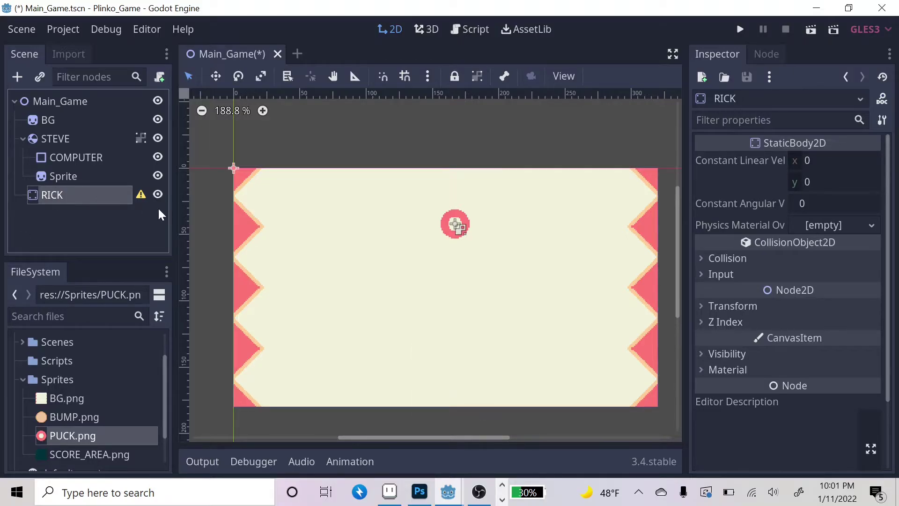
- Check RICK's configuration warning and add a CollisionShape2D node as its child
mouse_move(142, 196)
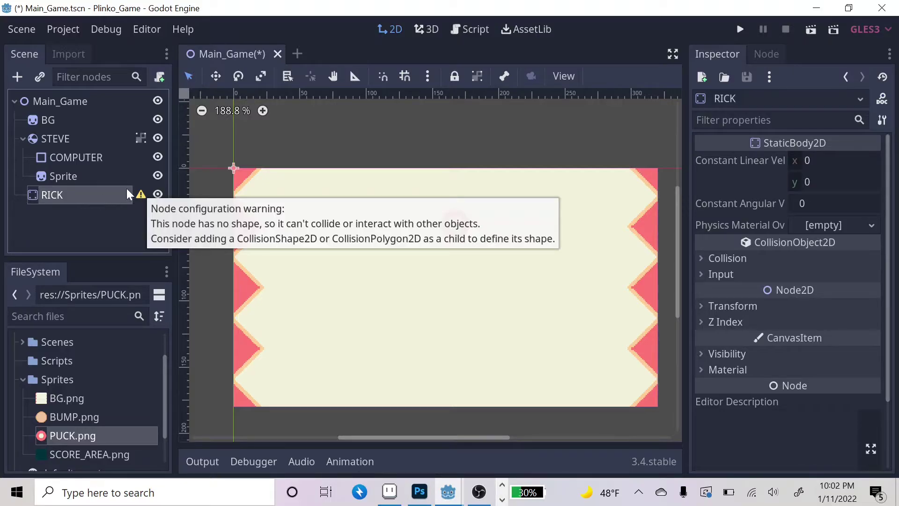
left_click(17, 76)
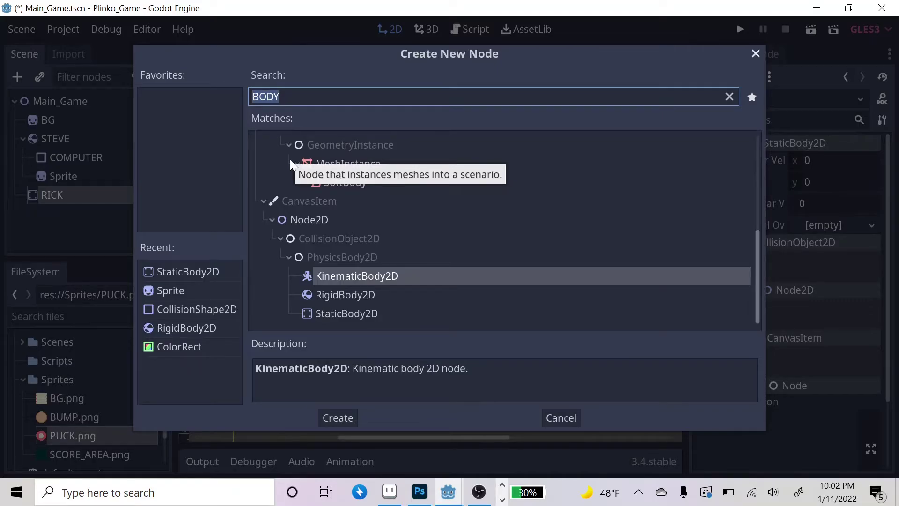
left_click(222, 304)
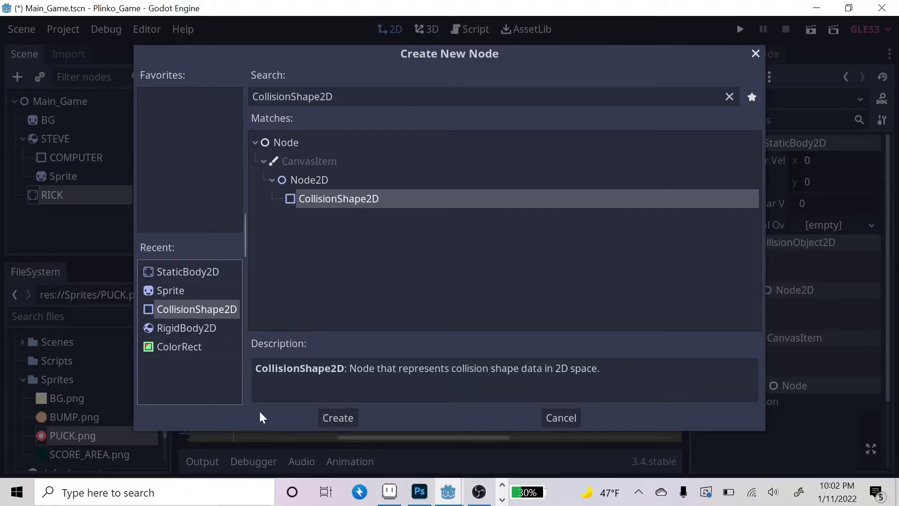
left_click(338, 418)
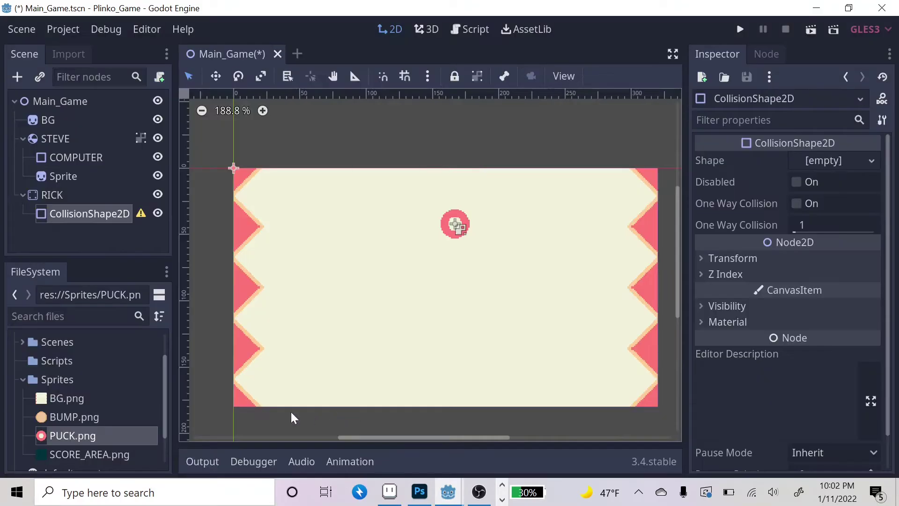
- Rename RICK's collision shape node to computer and give it a new CircleShape2D shape
double_click(116, 213)
type("c")
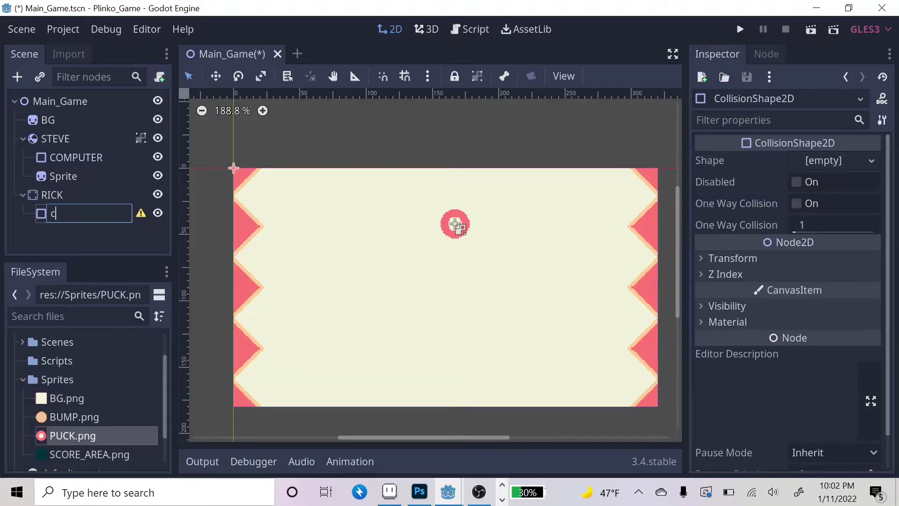
type("omputer")
key("Return")
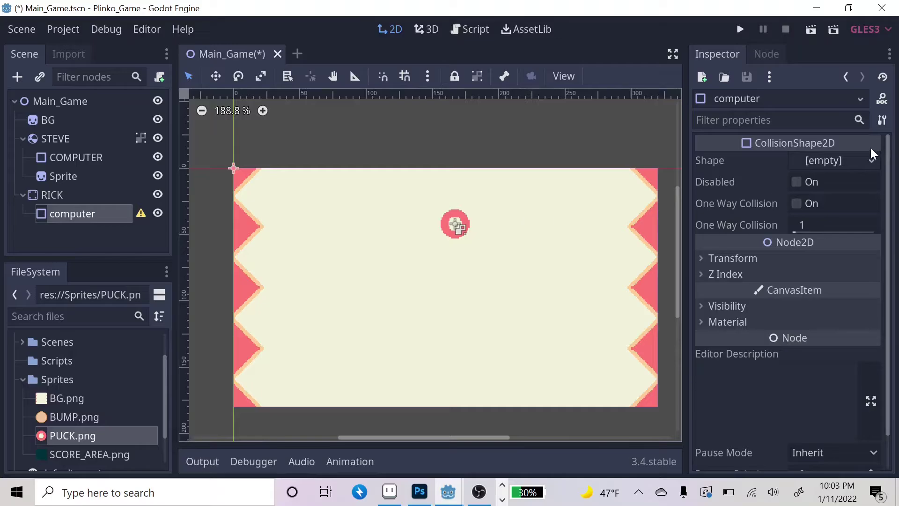
left_click(871, 162)
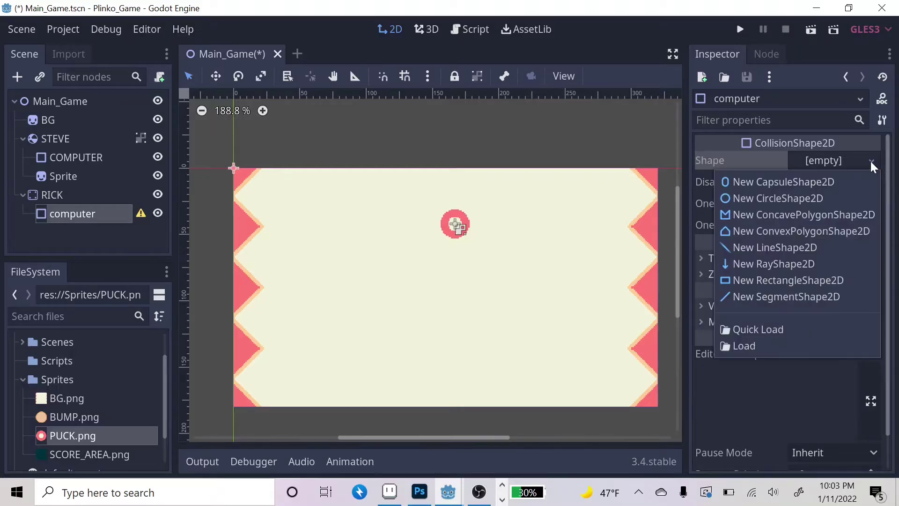
left_click(802, 200)
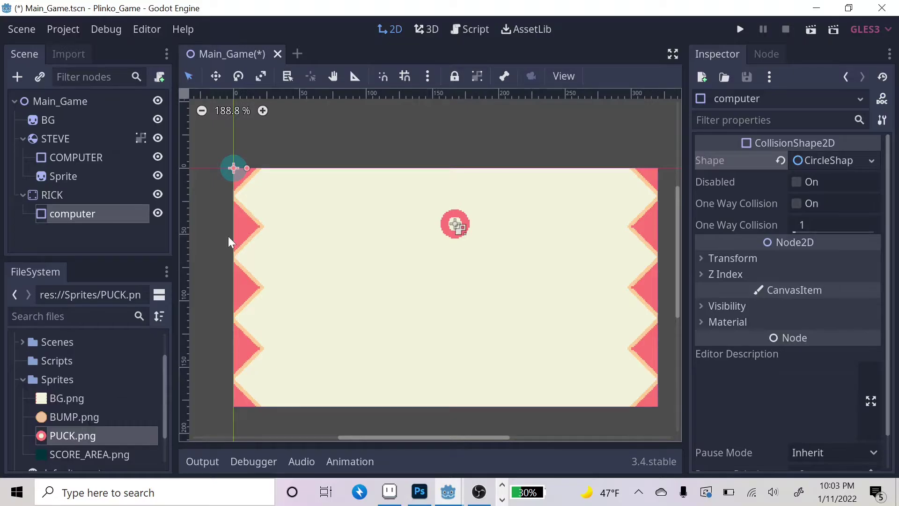
- Make RICK's children unselectable and move RICK with its collision circle to the middle of the board, below the puck
left_click(80, 195)
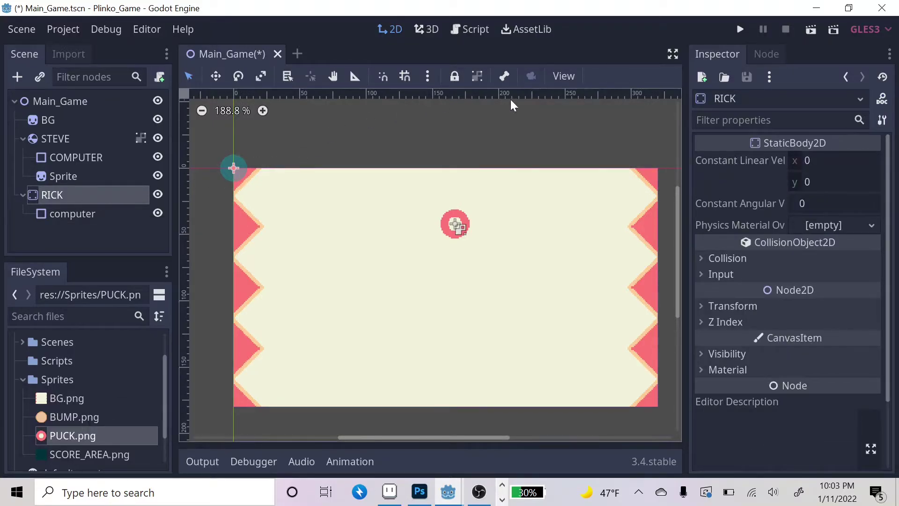
left_click(477, 76)
left_click_drag(240, 168, 467, 313)
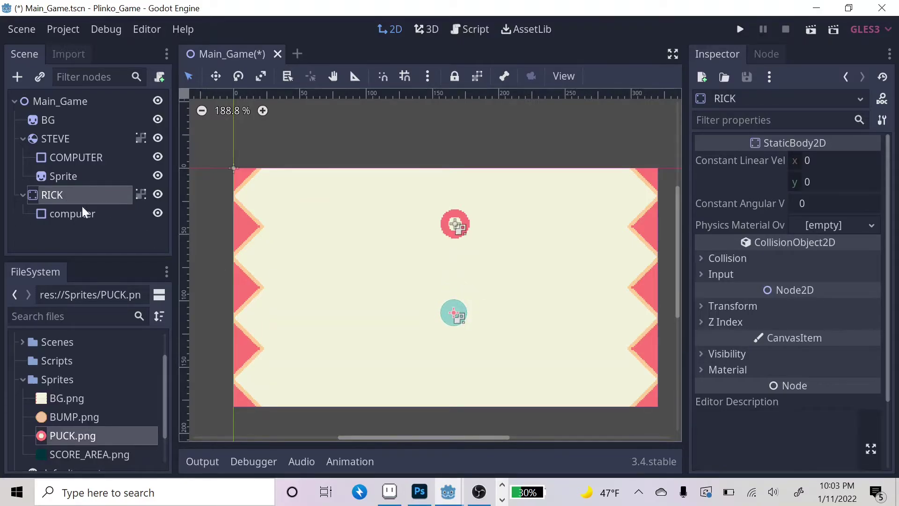
- Add a Sprite node as a child of RICK and assign BUMP.png as its texture
right_click(61, 195)
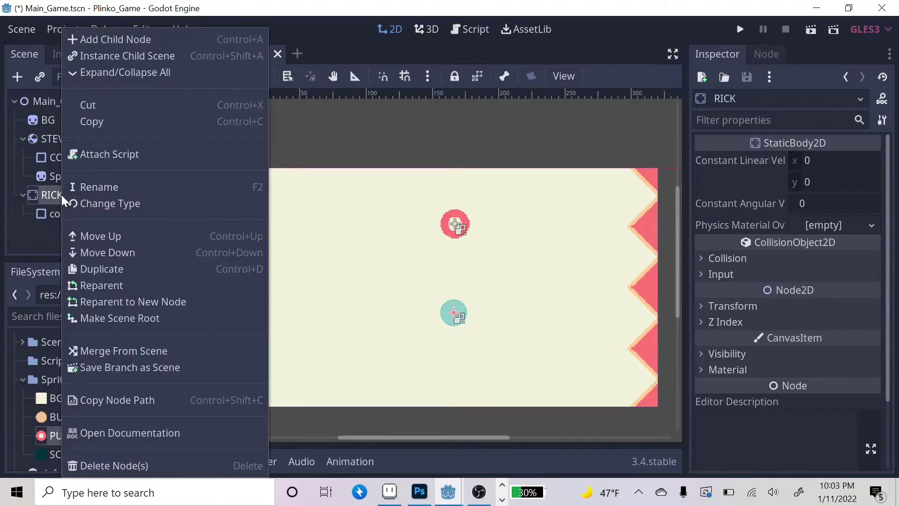
left_click(139, 42)
left_click(177, 313)
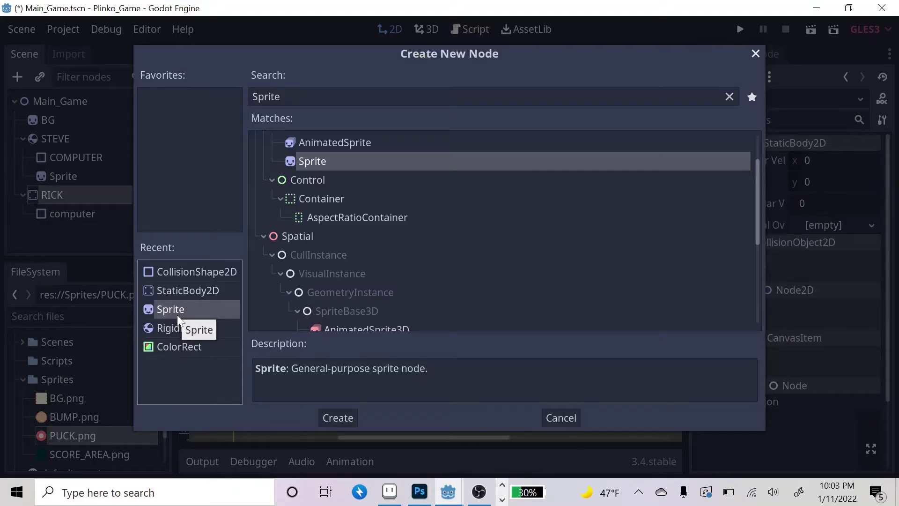
left_click(351, 414)
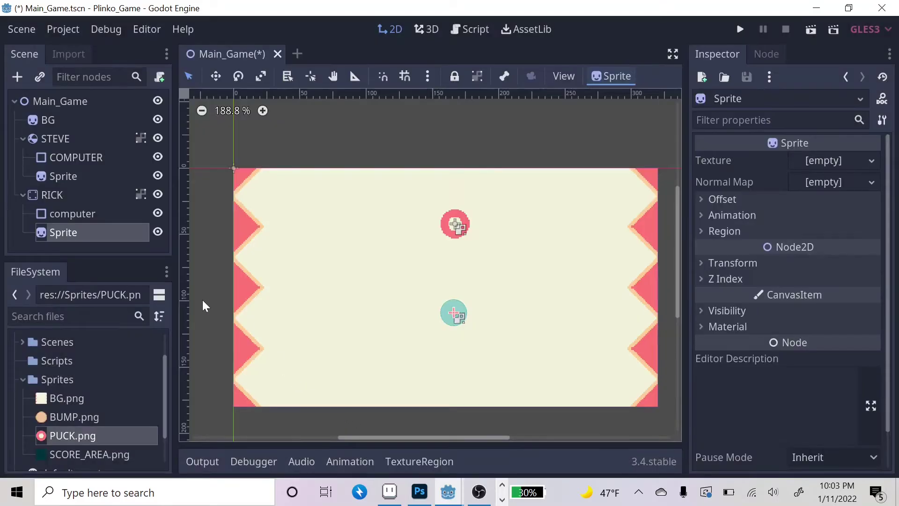
left_click(72, 414)
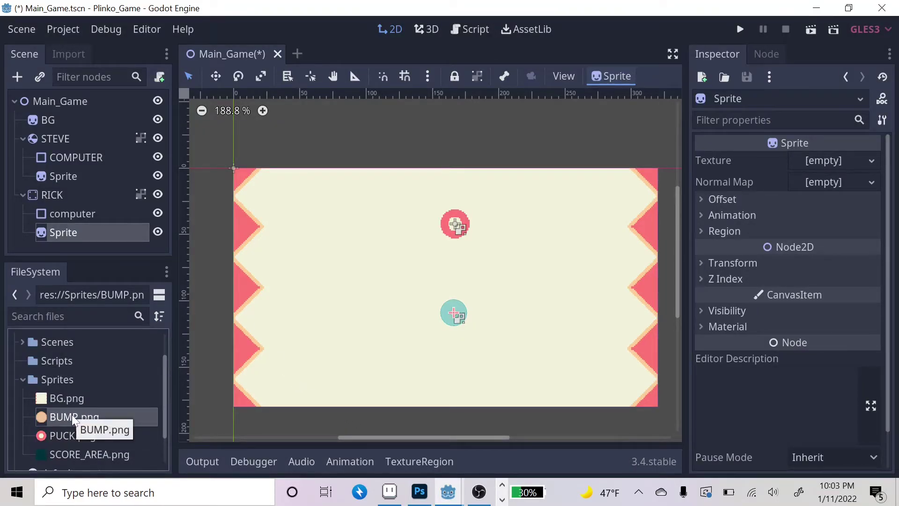
left_click_drag(71, 414, 825, 159)
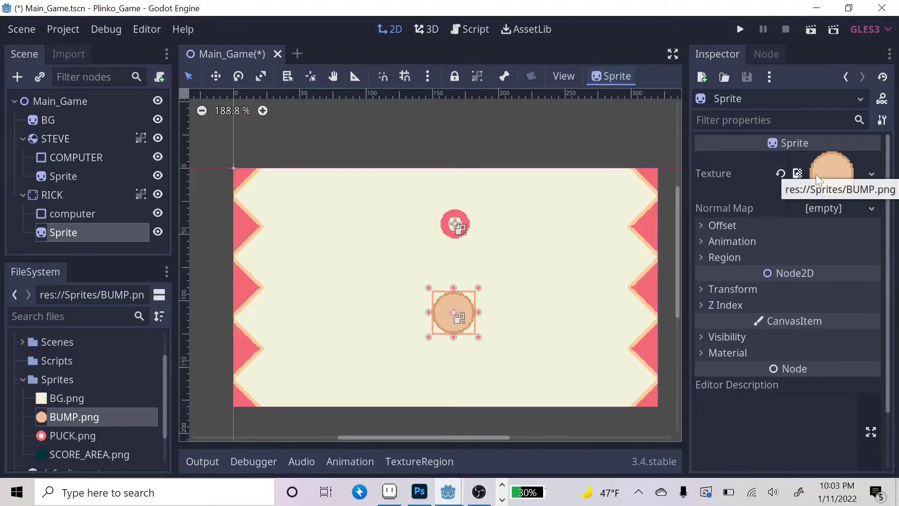
scroll(458, 289, "up", 2)
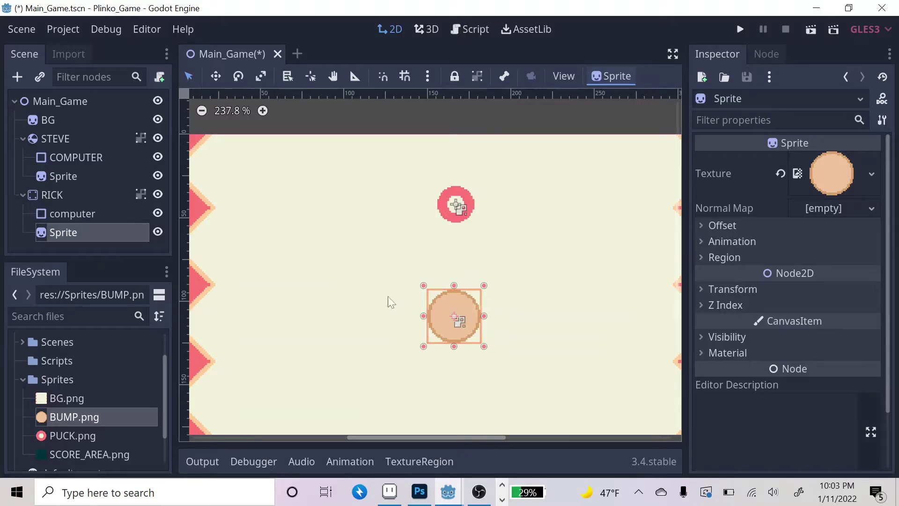
- Review RICK and its child nodes, try placing the Sprite above computer in the node order, and undo the reorder
left_click(71, 193)
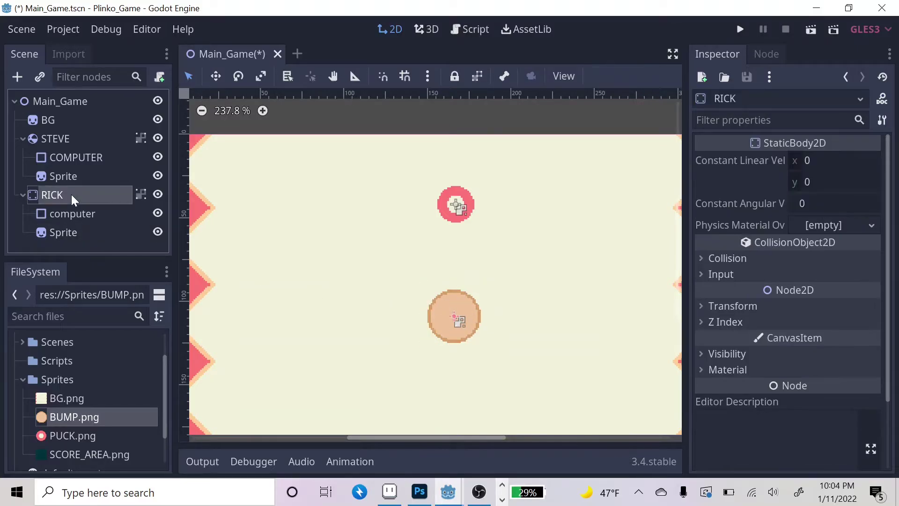
left_click(66, 213)
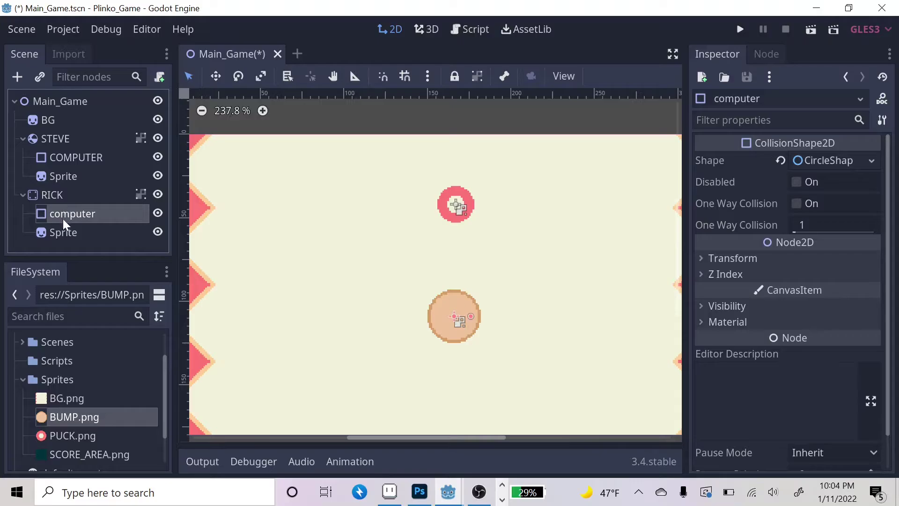
left_click(64, 232)
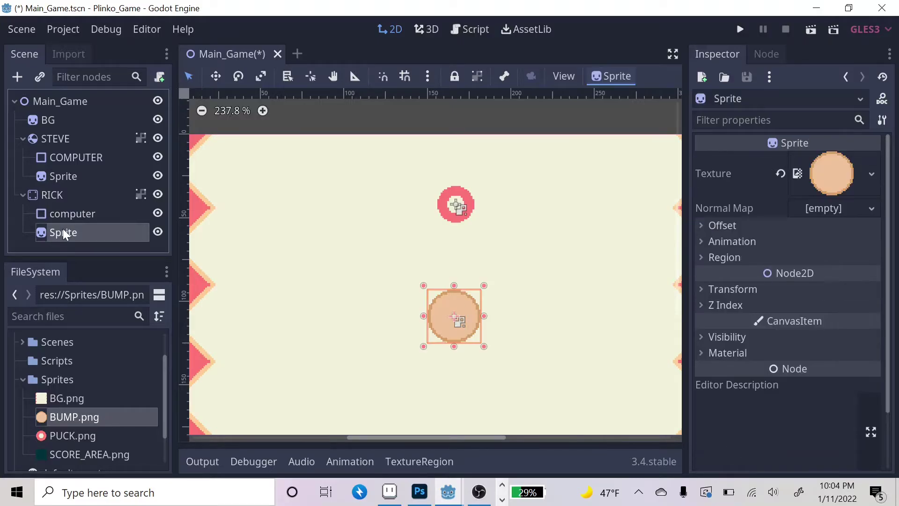
left_click(64, 193)
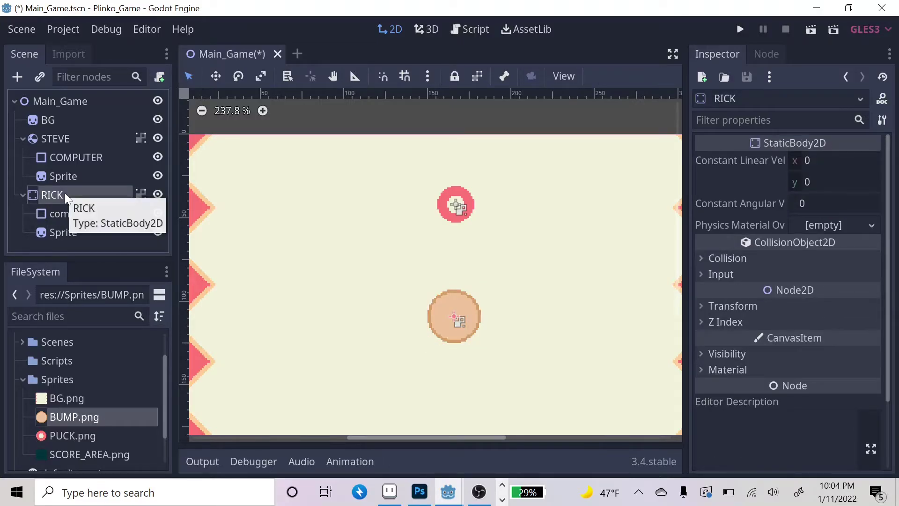
left_click(76, 232)
left_click_drag(77, 233, 77, 204)
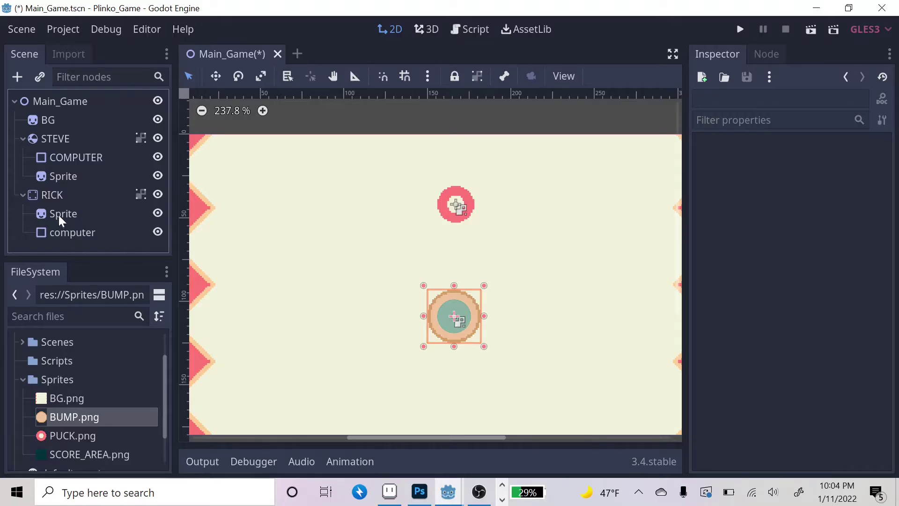
key("ctrl+z")
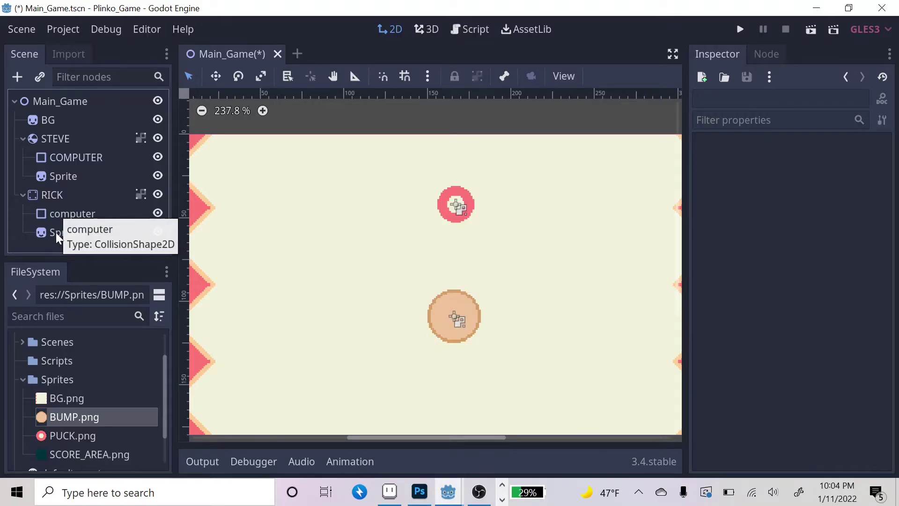
- Place RICK's Sprite above computer in the node order and review RICK and both child nodes
mouse_move(56, 231)
left_mouse_down()
mouse_move(62, 204)
mouse_move(59, 214)
left_mouse_up()
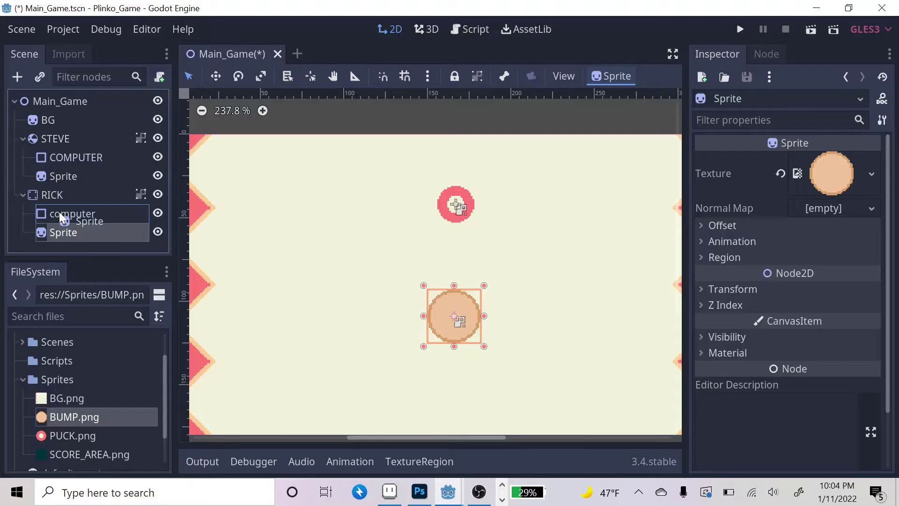
left_click_drag(59, 211, 60, 207)
left_click_drag(60, 207, 60, 207)
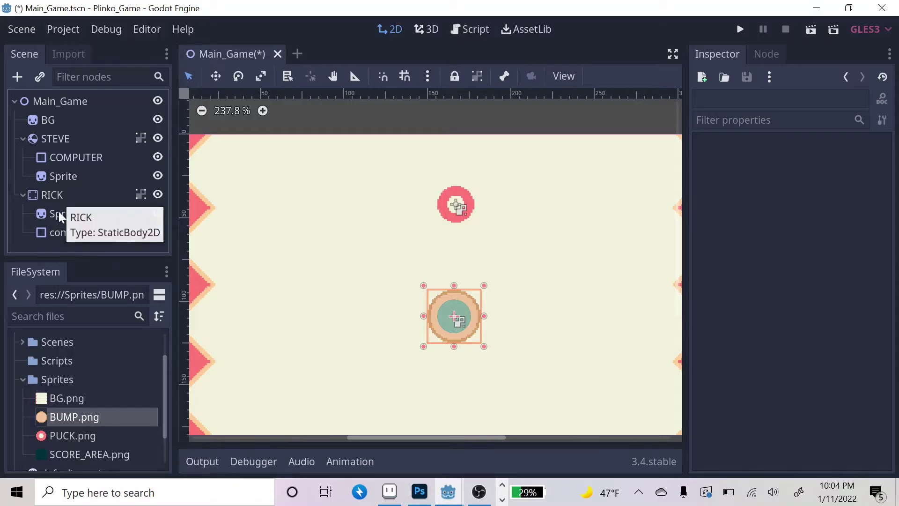
left_click(61, 209)
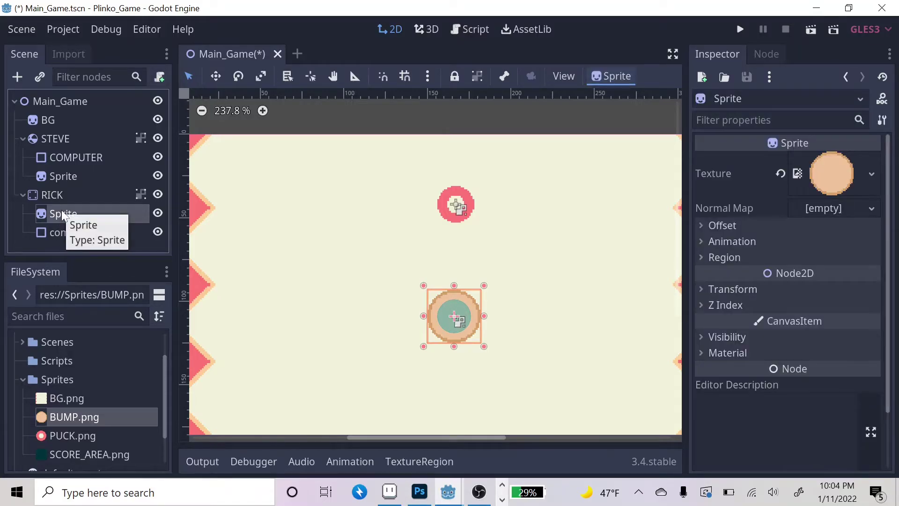
left_click(59, 230)
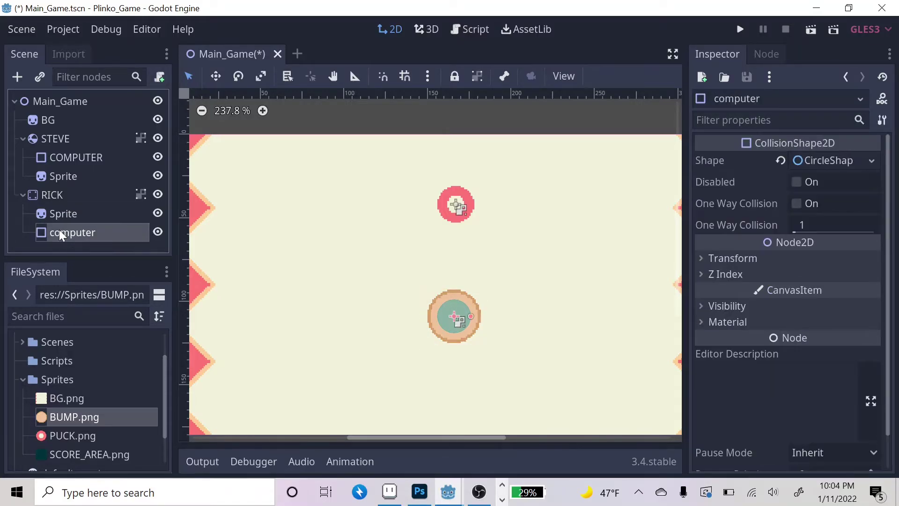
left_click(71, 200)
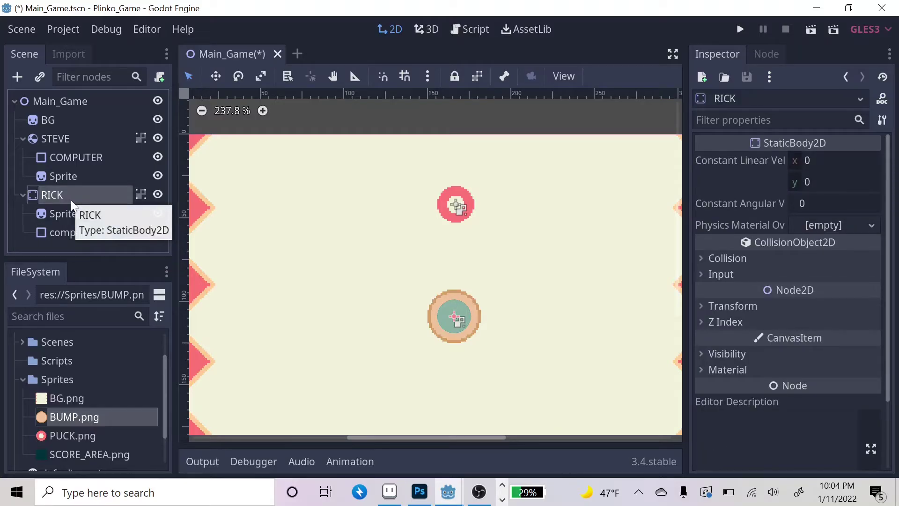
- Review RICK's Sprite and collision shape, run the scene to watch the puck hit RICK, and close the game and output log
left_click(55, 216)
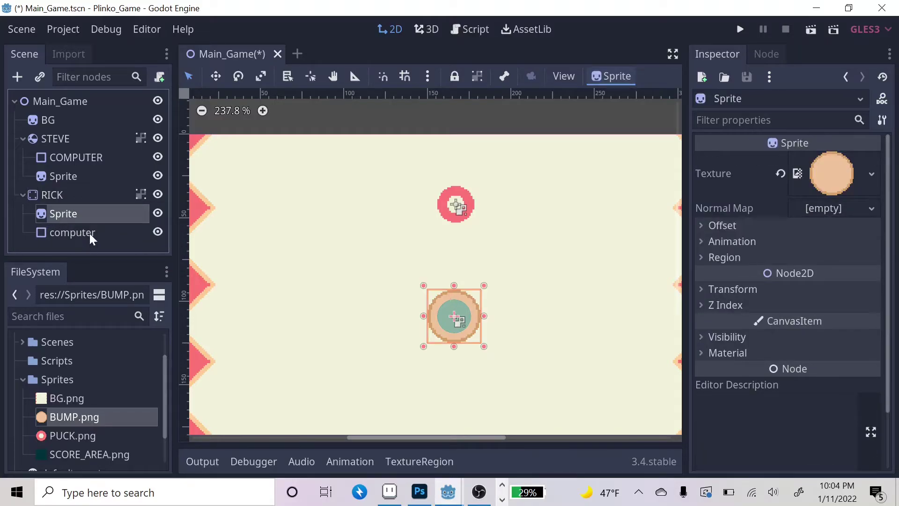
left_click(89, 233)
scroll(468, 317, "up", 3)
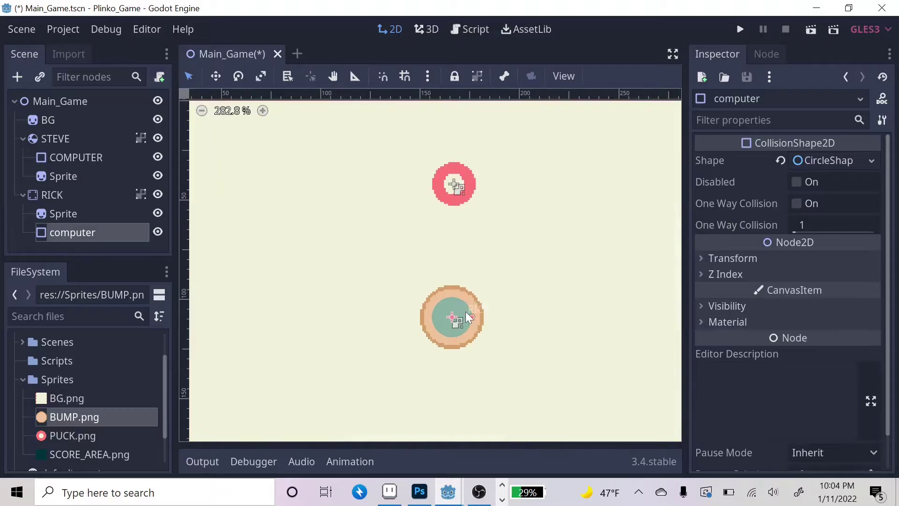
scroll(467, 316, "down", 4)
scroll(466, 315, "up", 1)
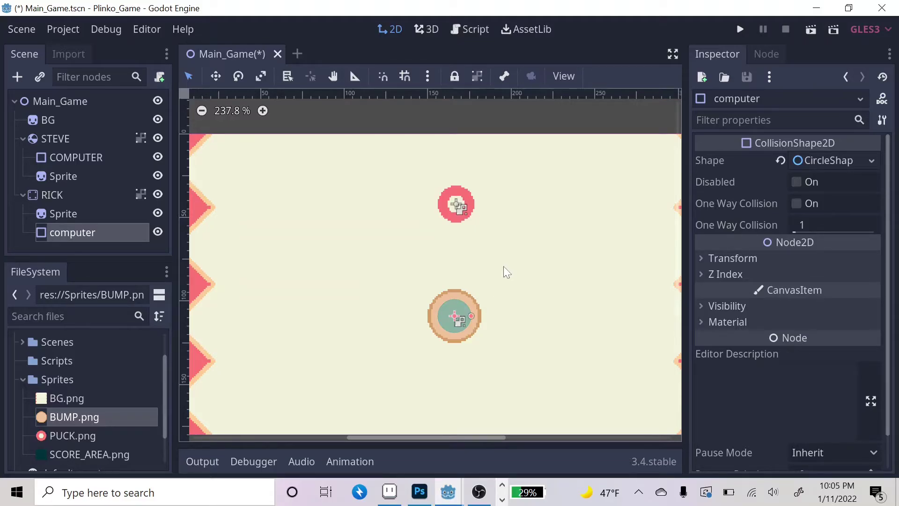
left_click(813, 28)
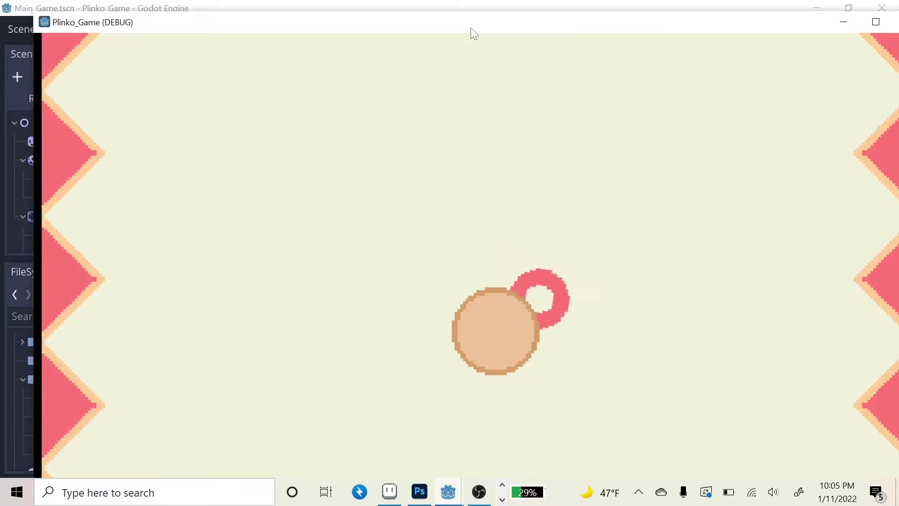
left_click_drag(816, 27, 757, 23)
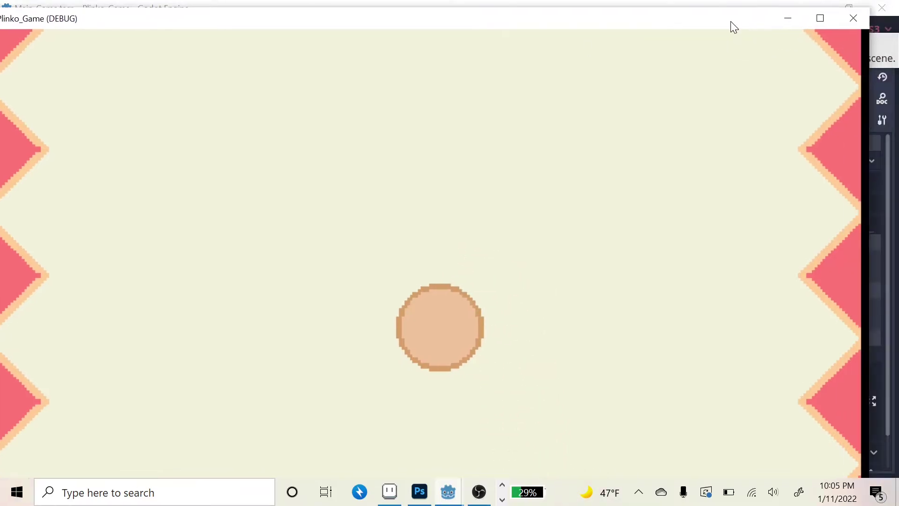
left_click(849, 19)
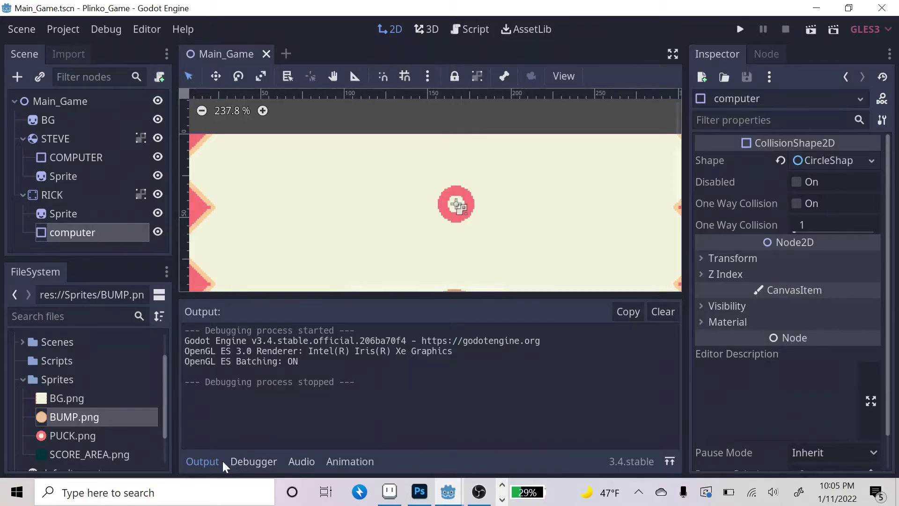
left_click(197, 457)
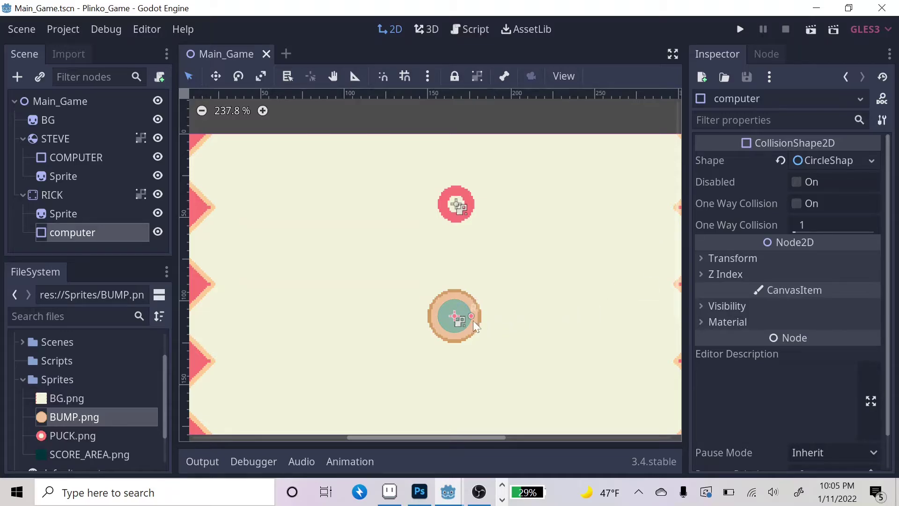
- Try enlarging RICK's collision circle freehand, undo it, and try radius values of 13 and 15 for the circle shape
left_click_drag(472, 315, 481, 314)
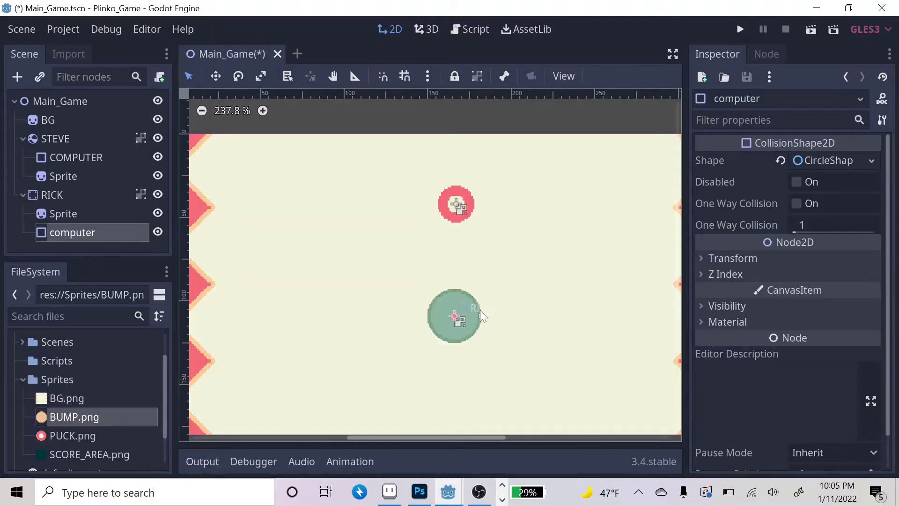
key("ctrl+z")
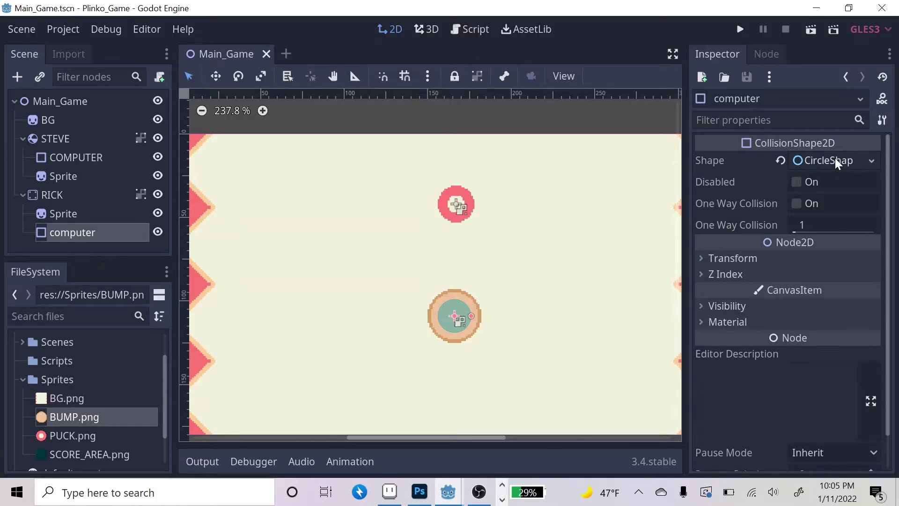
left_click(835, 159)
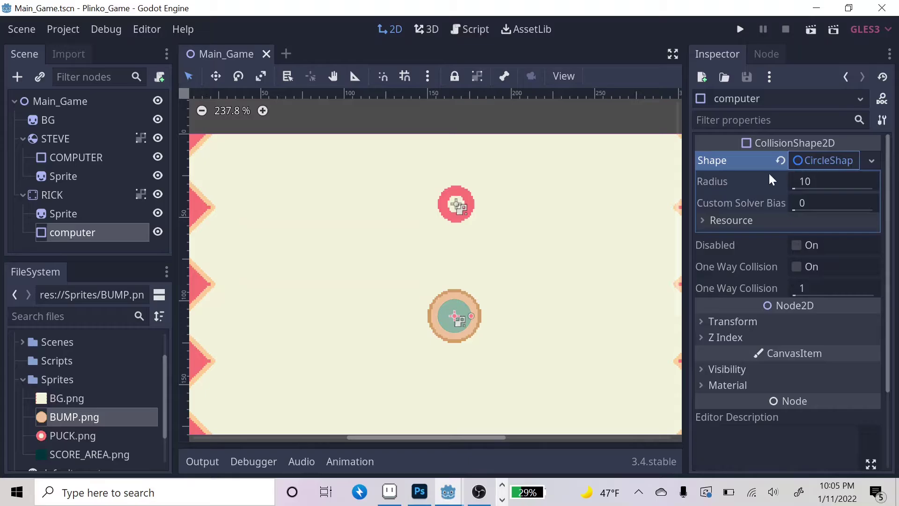
left_click(804, 180)
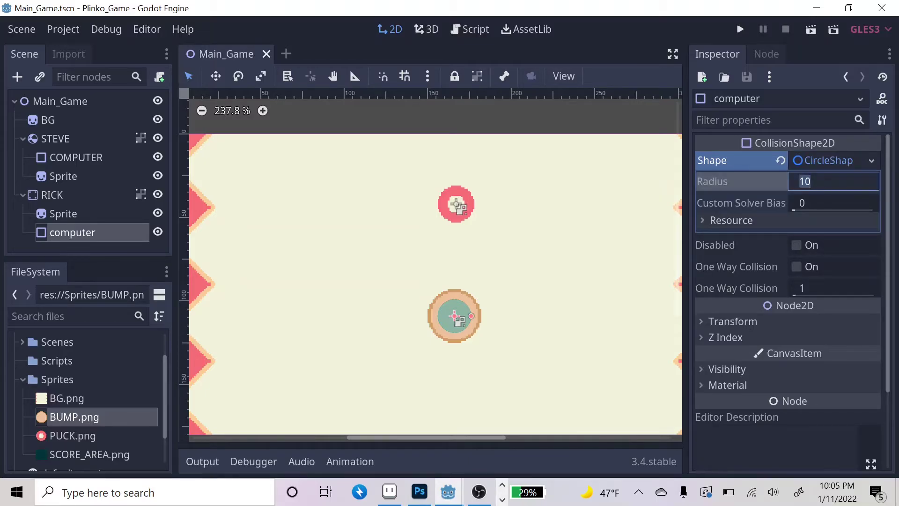
type("13")
key("Return")
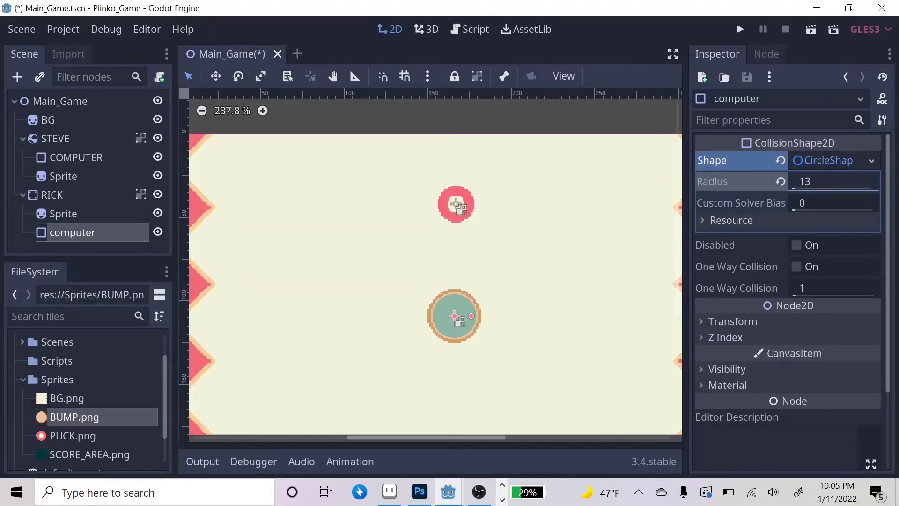
key("Return")
key("Right")
key("BackSpace")
type("5")
key("Return")
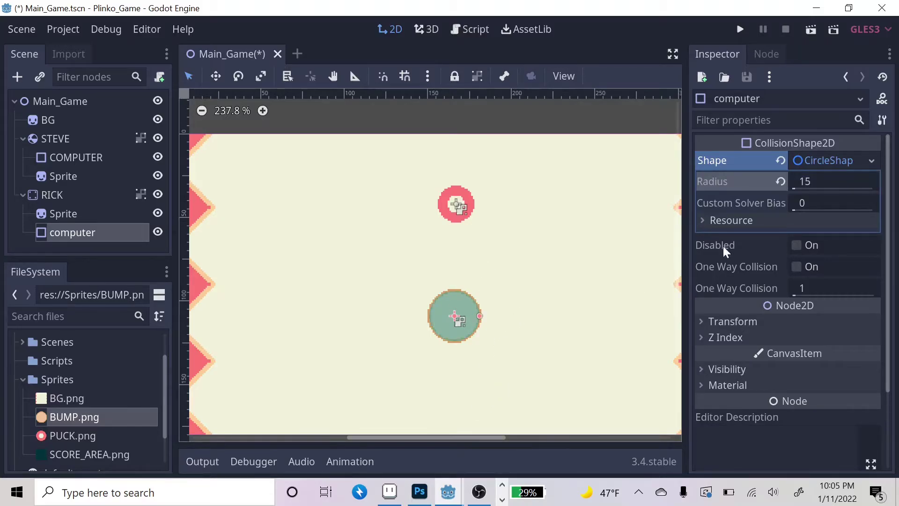
- Set the radius of RICK's circle collision shape to 16 and select RICK on the board
left_click(824, 181)
type("16")
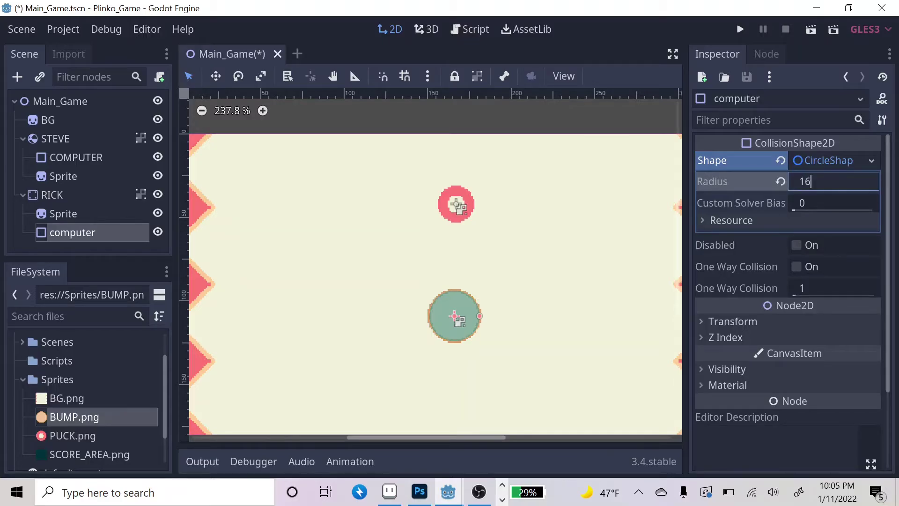
key("Return")
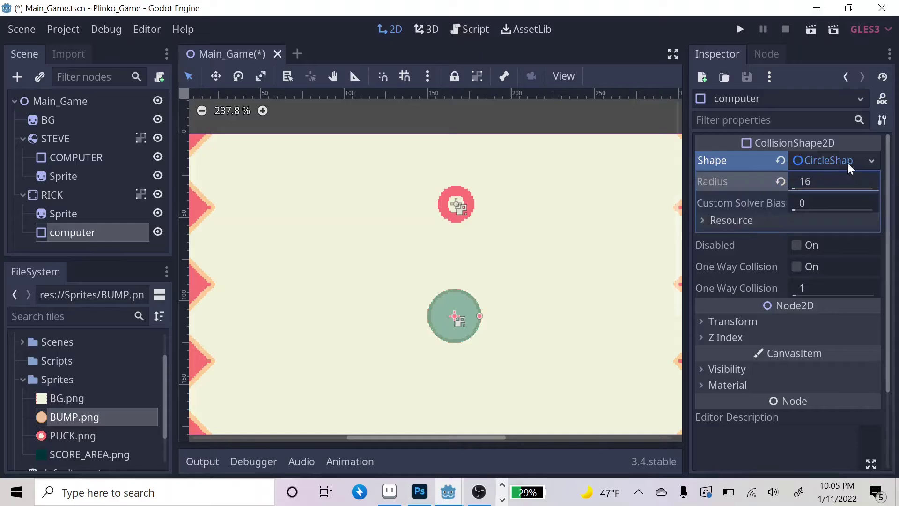
left_click(868, 160)
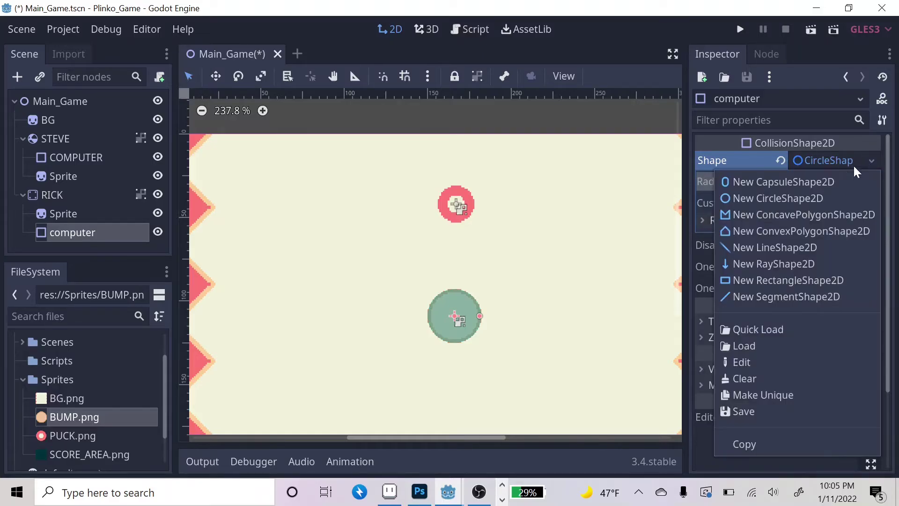
left_click(467, 321)
left_click(473, 319)
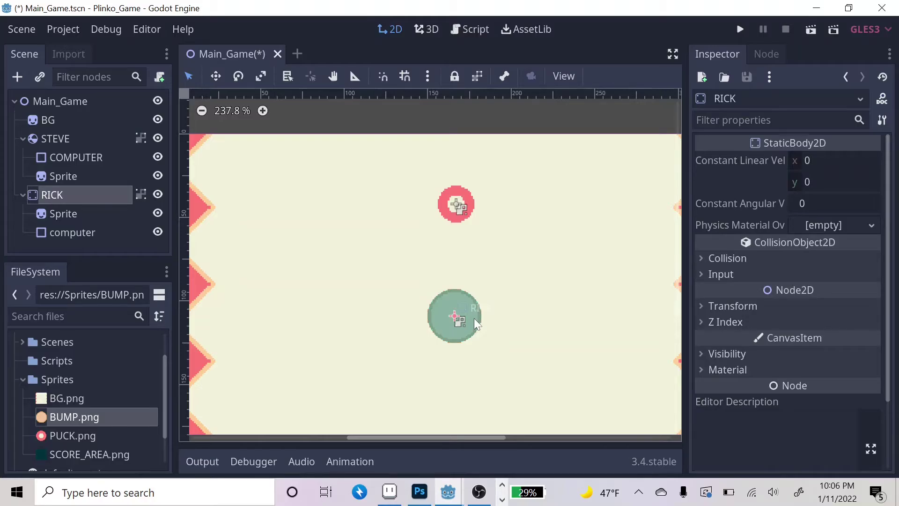
- Run the scene full-screen to test the puck against RICK's enlarged collision shape, and close the game and output log
left_click(811, 29)
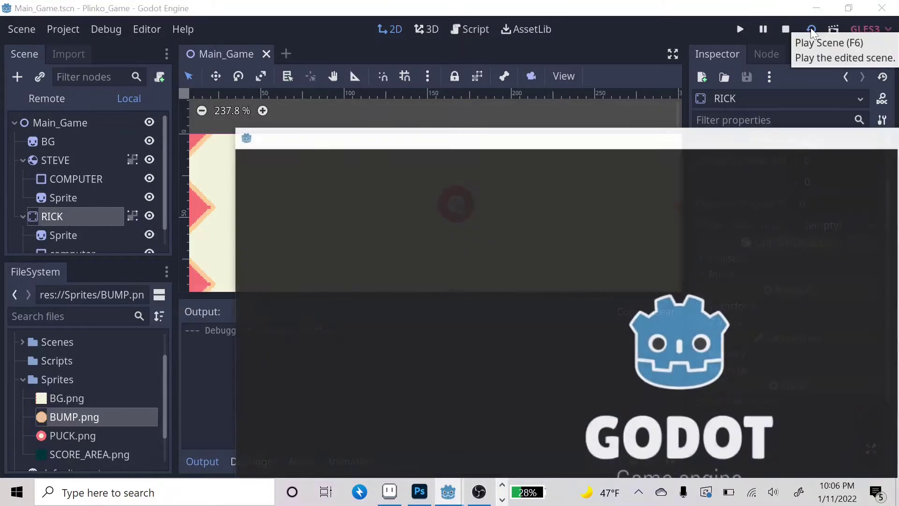
left_click_drag(761, 134, 546, 6)
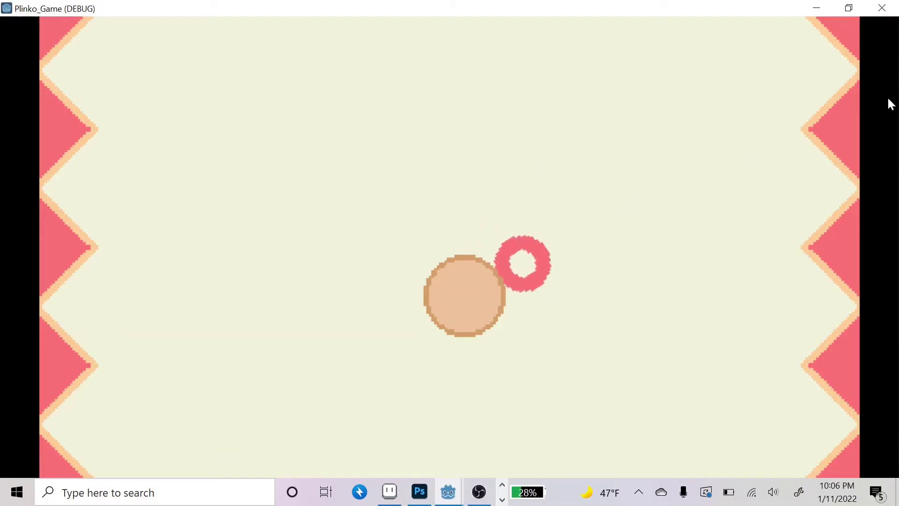
left_click(881, 8)
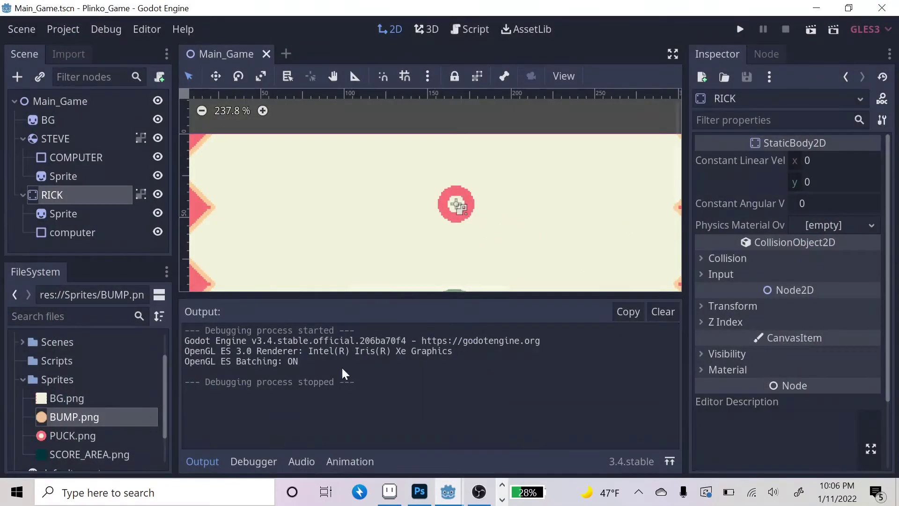
left_click(196, 461)
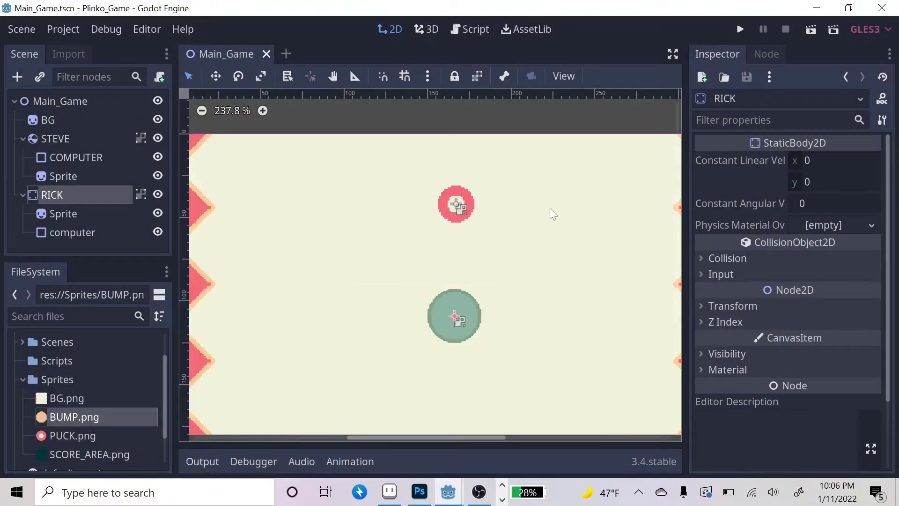
- Move STEVE straight up to just below the top edge of the board
scroll(550, 207, "down", 1)
middle_click_drag(550, 207, 521, 194)
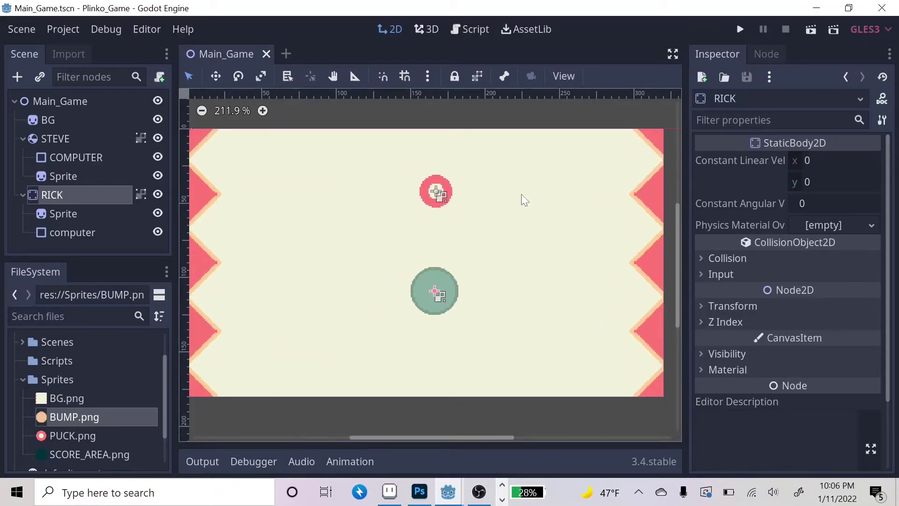
left_click(71, 139)
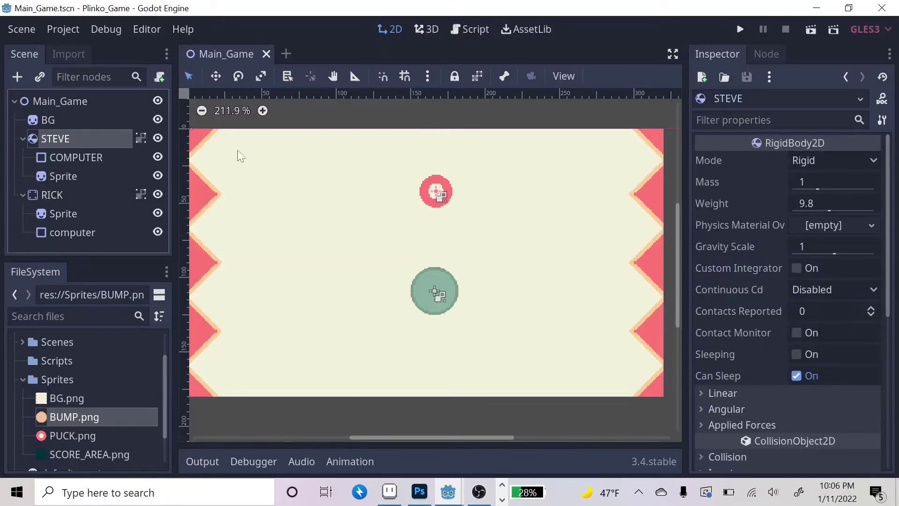
left_click_drag(437, 177, 439, 139)
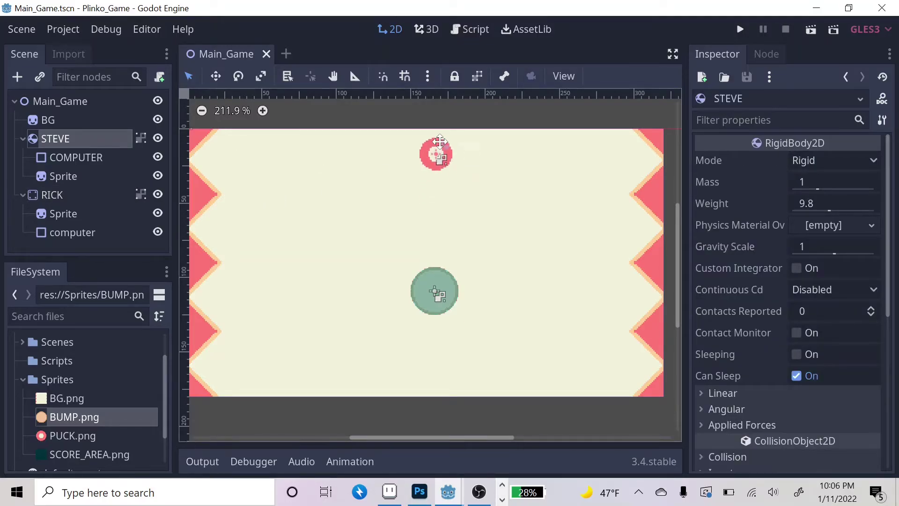
- Move RICK to the upper-left area of the board, beside the left wall's spikes
left_click(89, 192)
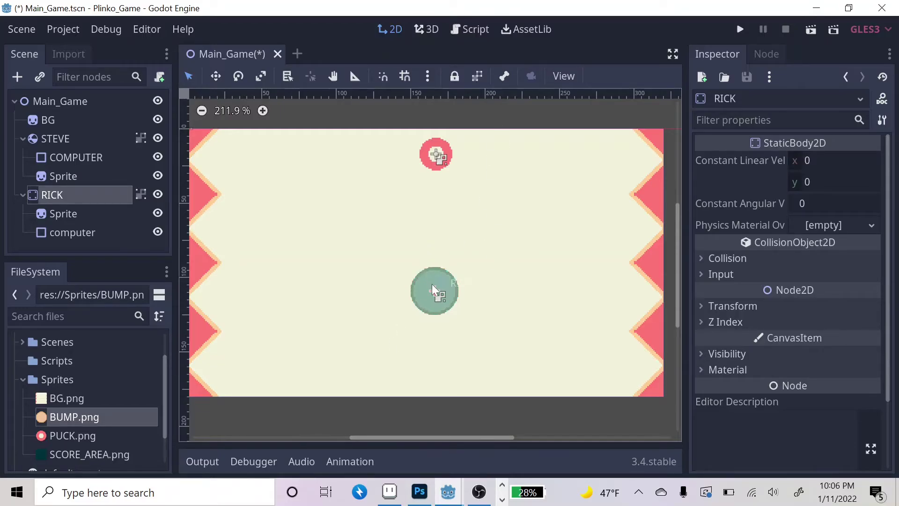
left_click_drag(432, 283, 249, 209)
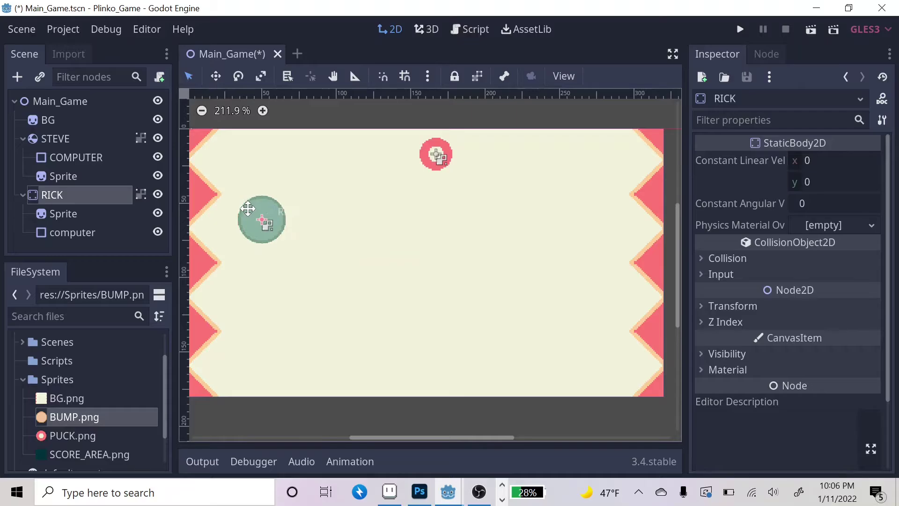
middle_click_drag(284, 212, 324, 213)
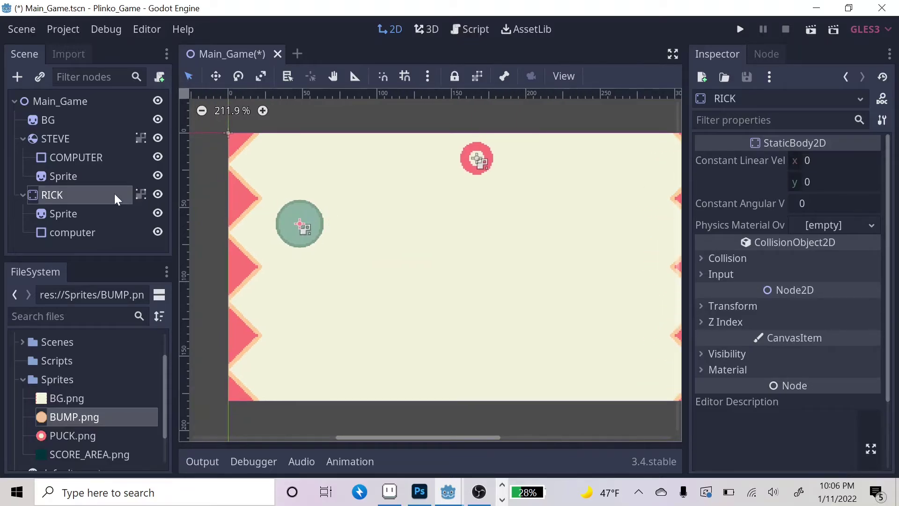
- Collapse RICK's child nodes, duplicate RICK, and place the copy directly below the original bumper
left_click(24, 195)
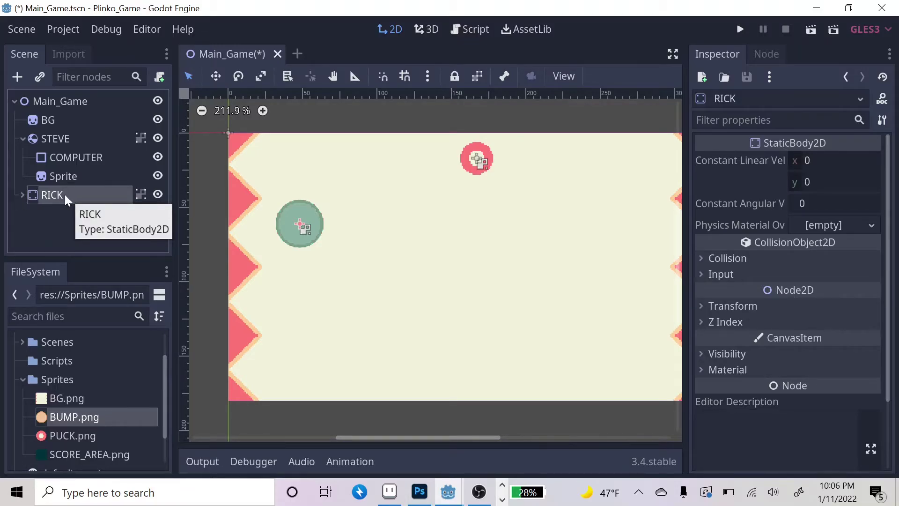
key("ctrl+d")
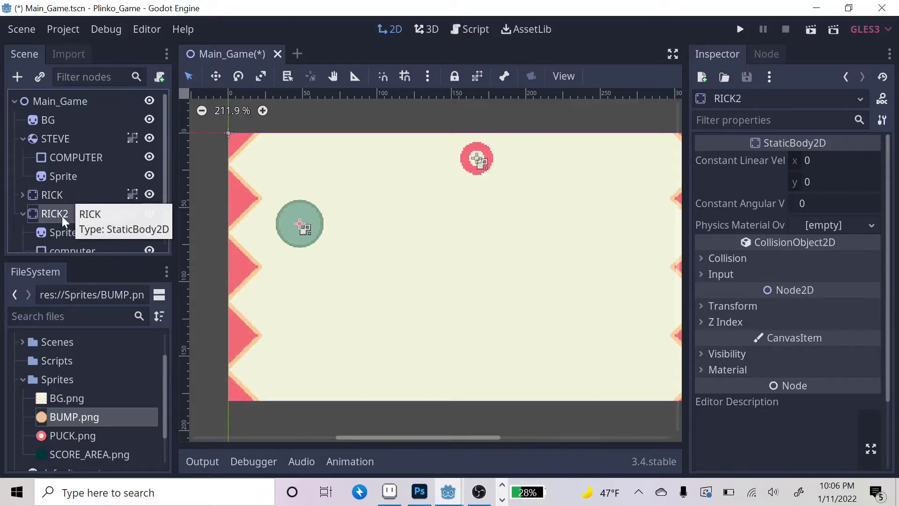
left_click_drag(293, 220, 294, 280)
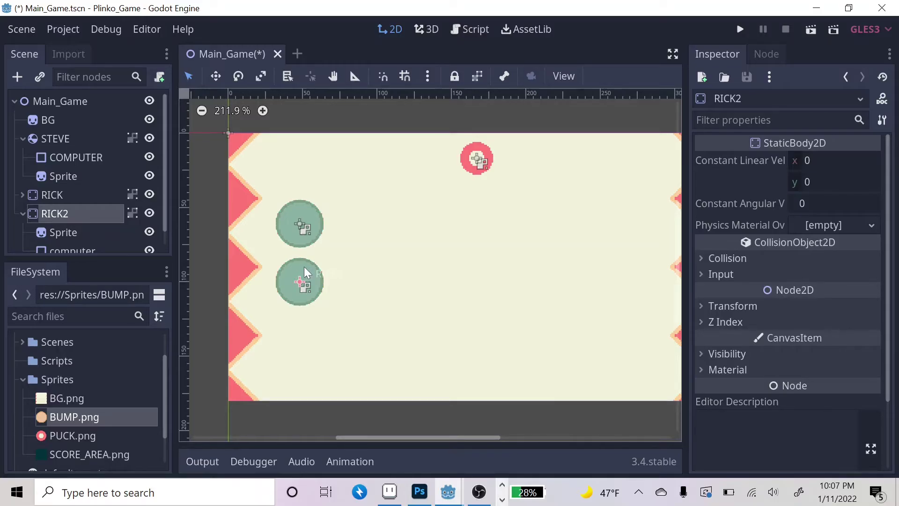
- Enable smart snapping, duplicate RICK2, and place the copy below it, vertically aligned with the other two bumpers
left_click(386, 76)
key("ctrl+d")
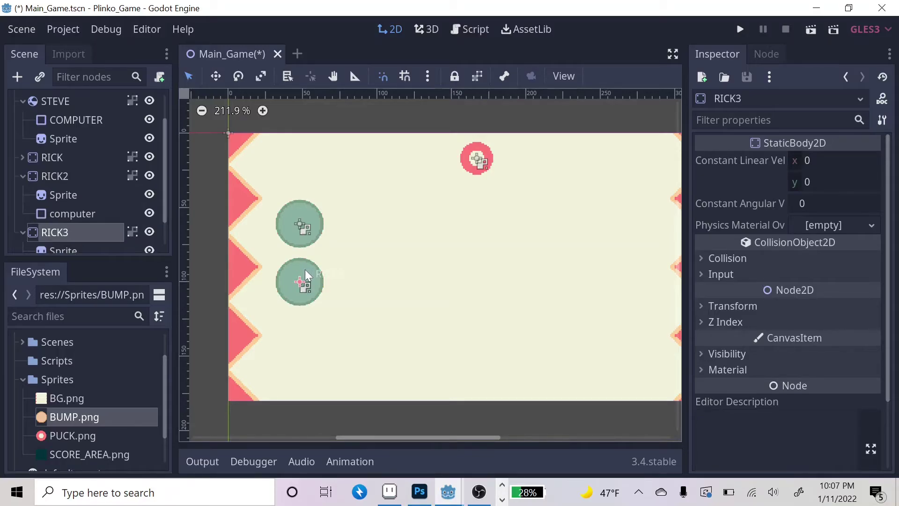
left_click(66, 177)
left_click(55, 225)
left_click_drag(304, 288, 299, 347)
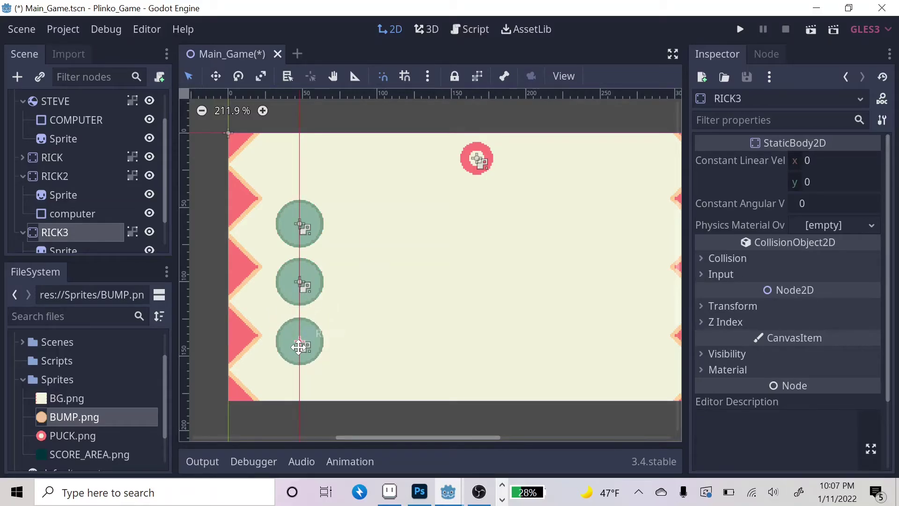
left_click_drag(299, 347, 308, 332)
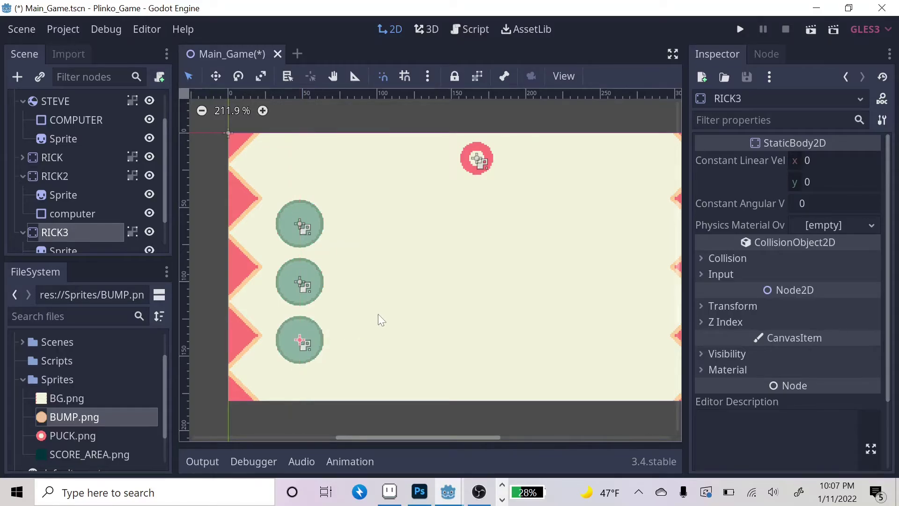
- Collapse the child nodes of RICK2 and RICK3 and select RICK in the scene tree
left_click(23, 176)
left_click(22, 196)
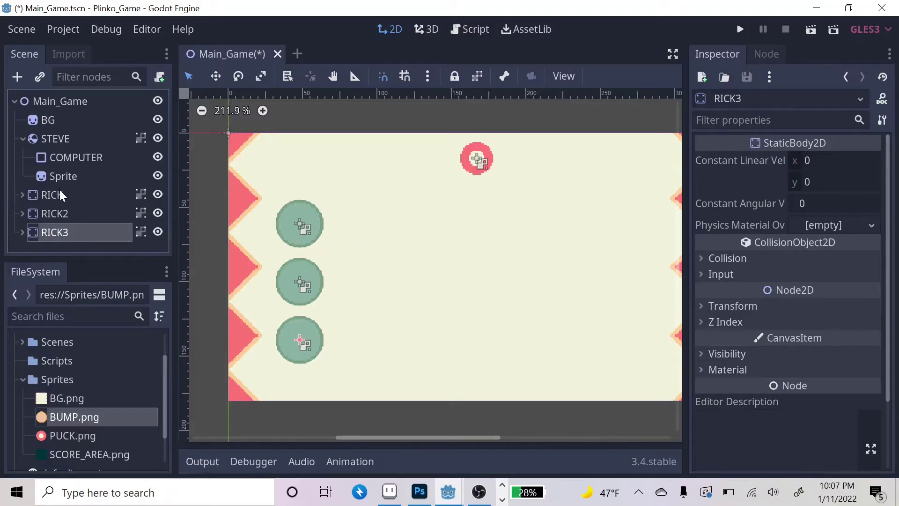
left_click(59, 189)
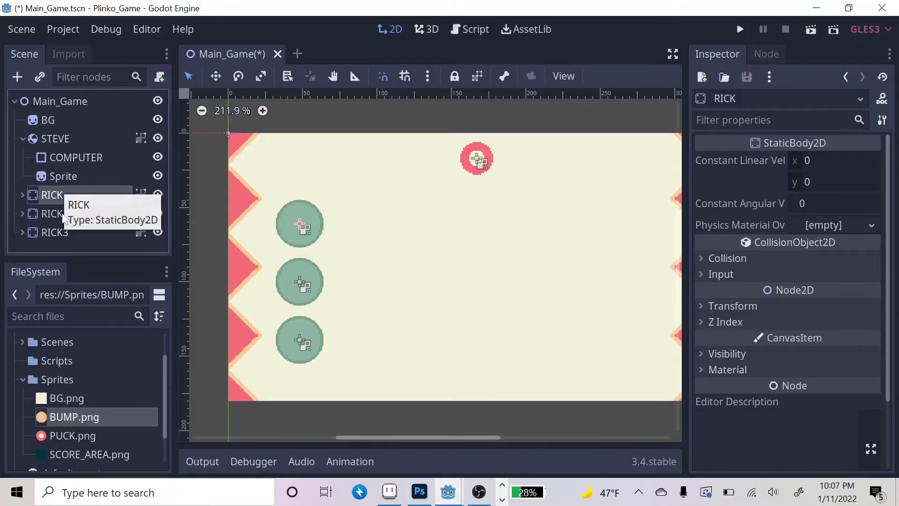
- Duplicate RICK, RICK2 and RICK3 together and place the copies as a second bumper column, aligned horizontally with the first
left_click(61, 213, "shift")
left_click(62, 229, "shift")
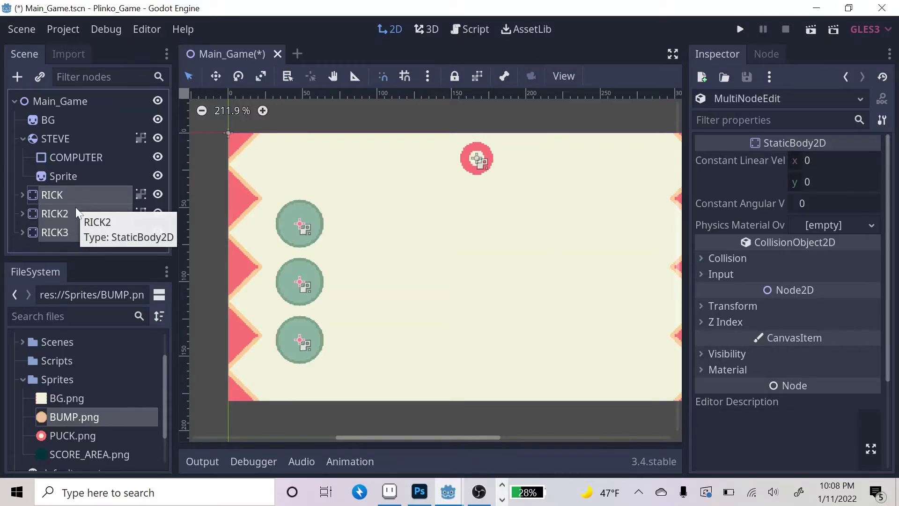
key("ctrl+d")
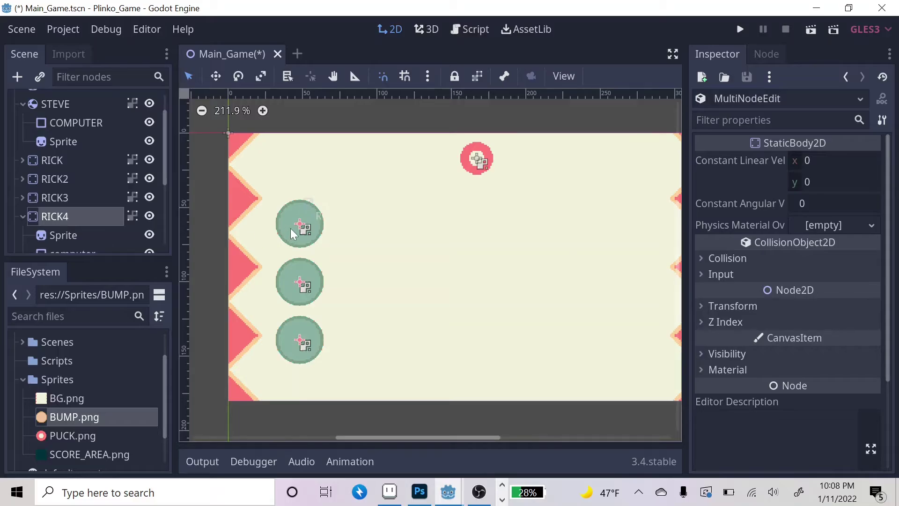
left_click_drag(307, 227, 378, 232)
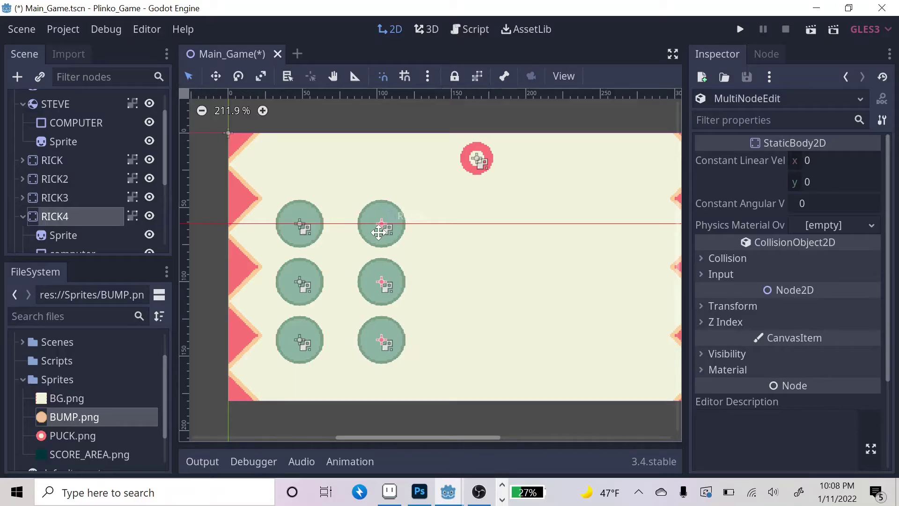
left_click_drag(378, 233, 385, 232)
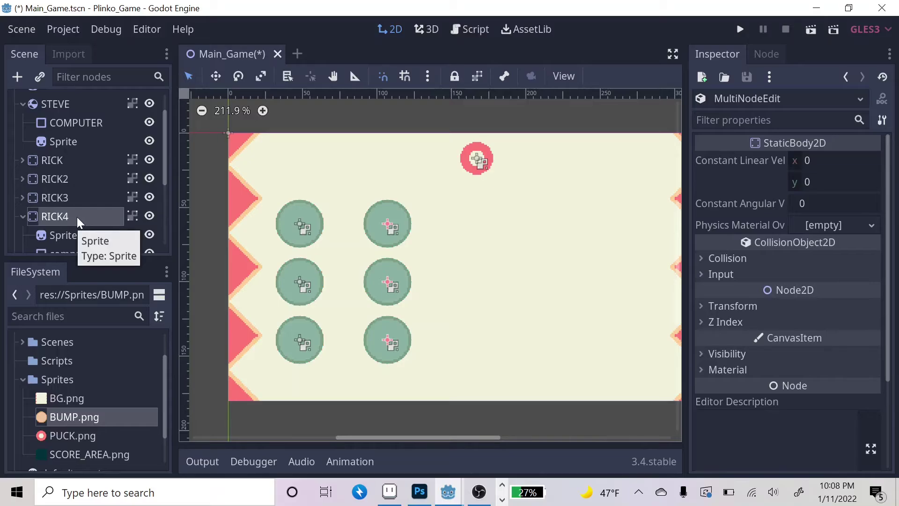
- Duplicate the three selected bumpers twice more, placing the copies as third and fourth columns aligned with the existing rows
scroll(77, 217, "down", 5)
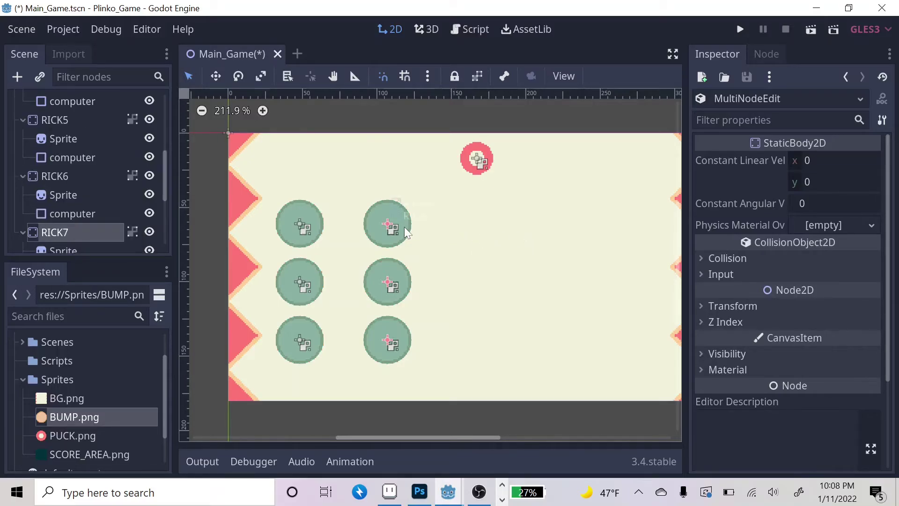
key("ctrl+d")
left_click_drag(403, 227, 566, 227)
key("ctrl+d")
scroll(597, 220, "down", 2)
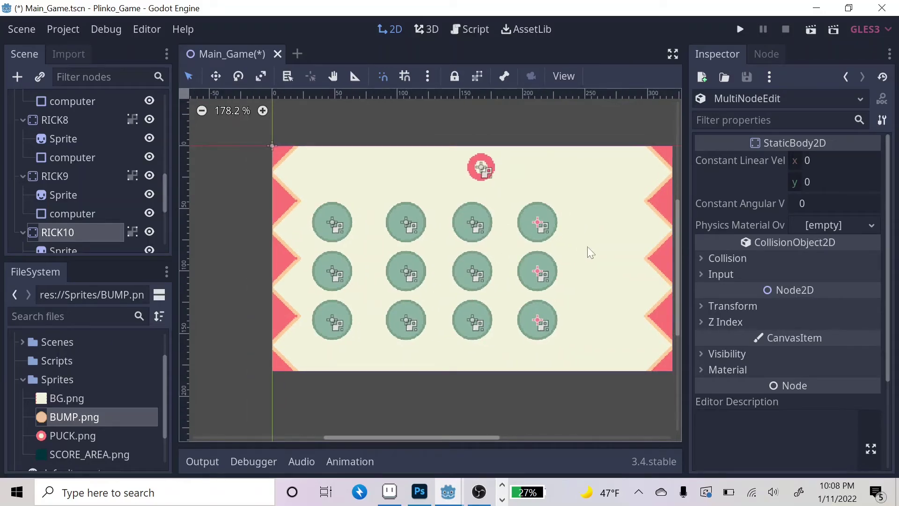
- Duplicate the fourth bumper column and place the copy as a fifth column near the right wall's spikes
scroll(586, 246, "down", 1)
scroll(586, 246, "up", 2)
scroll(579, 228, "up", 1)
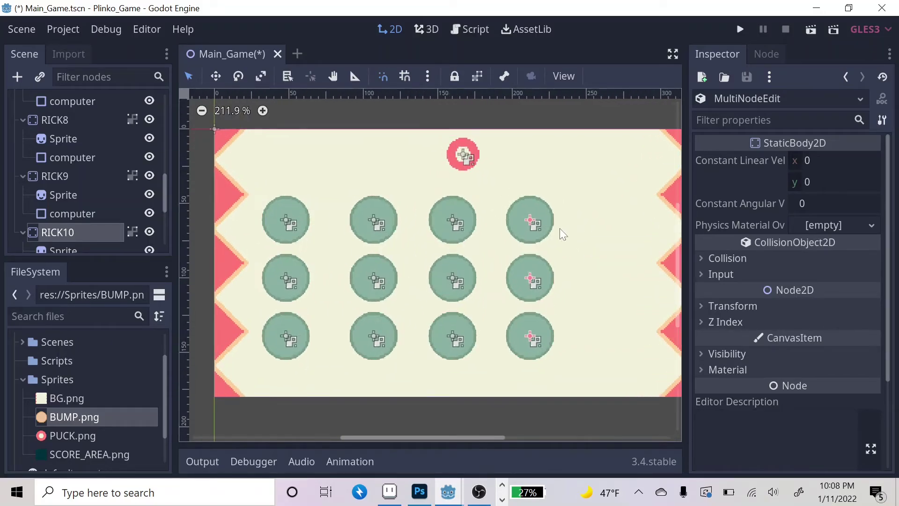
key("ctrl+d")
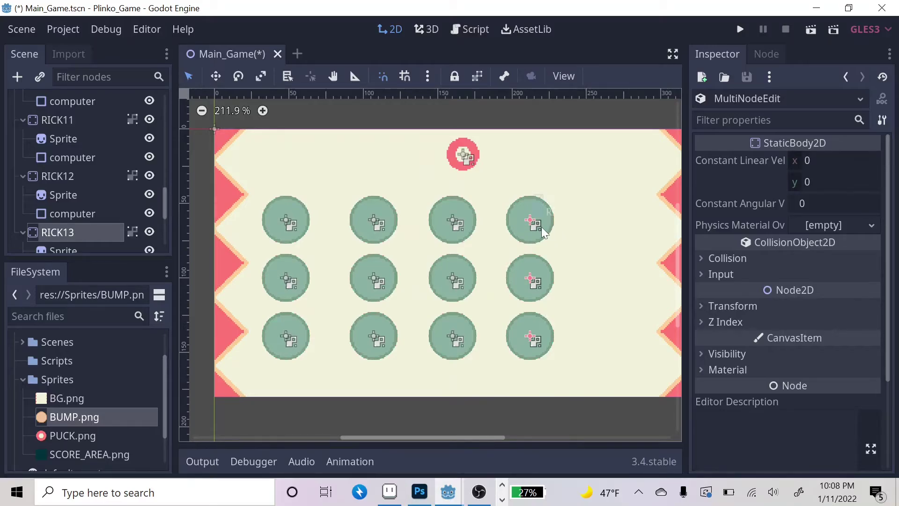
left_click_drag(541, 227, 633, 223)
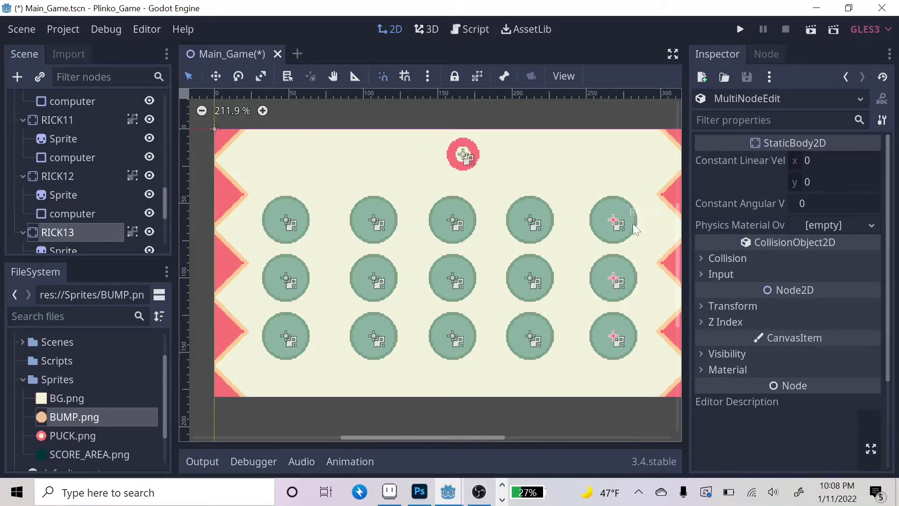
scroll(476, 228, "down", 1)
scroll(428, 227, "up", 1)
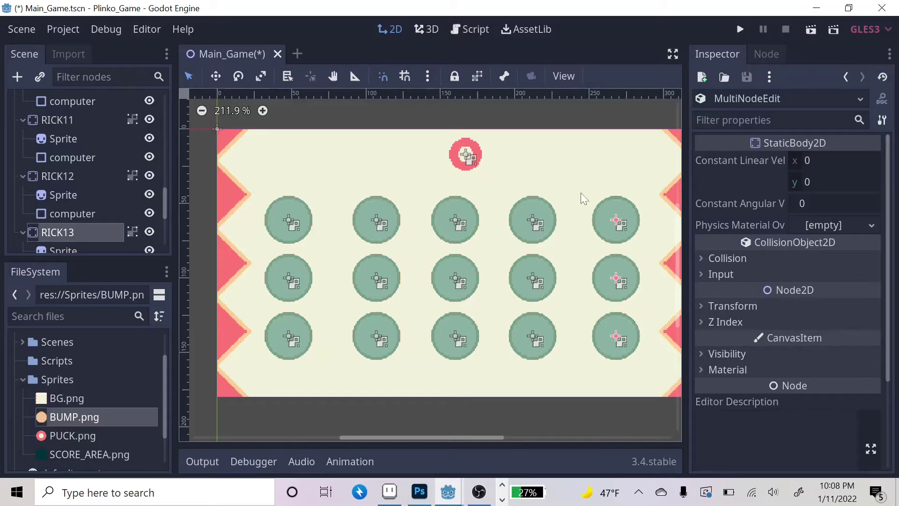
- Run the current scene to watch the puck fall through the bumper grid, and close the game window
left_click(808, 33)
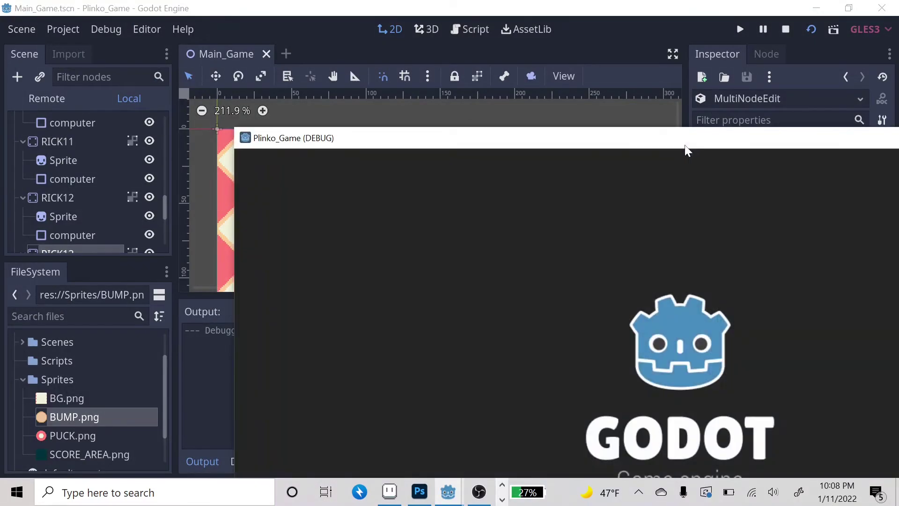
left_click_drag(684, 144, 508, 52)
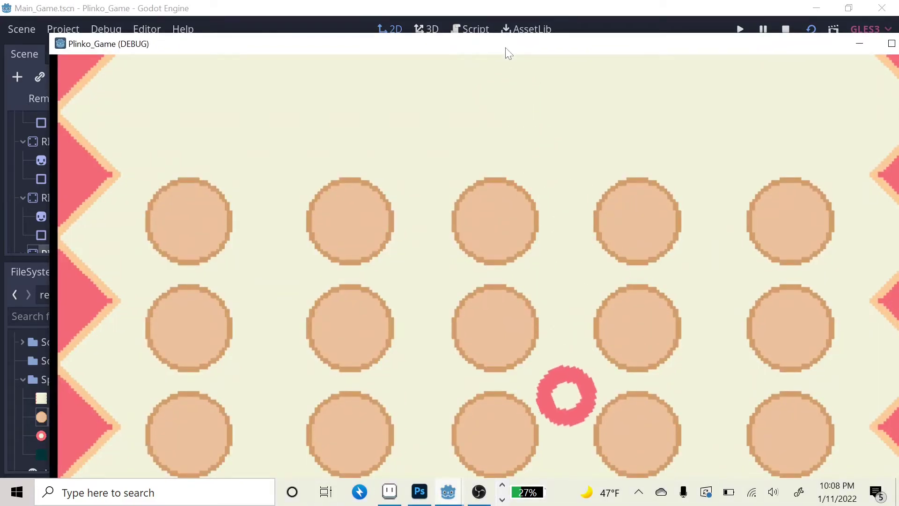
left_click_drag(537, 52, 495, 12)
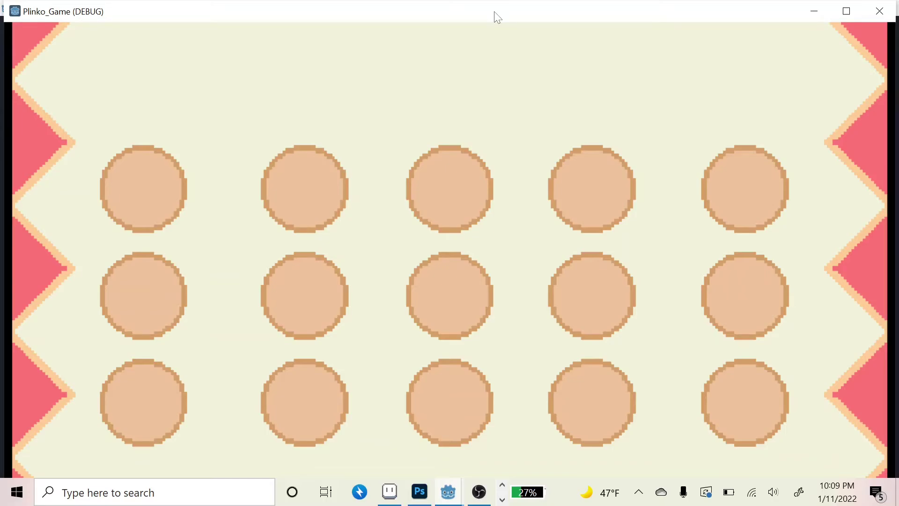
left_click(882, 12)
- Select STEVE and rearrange the workspace, hiding the output log and giving the node tree and node properties more room
scroll(100, 189, "up", 10)
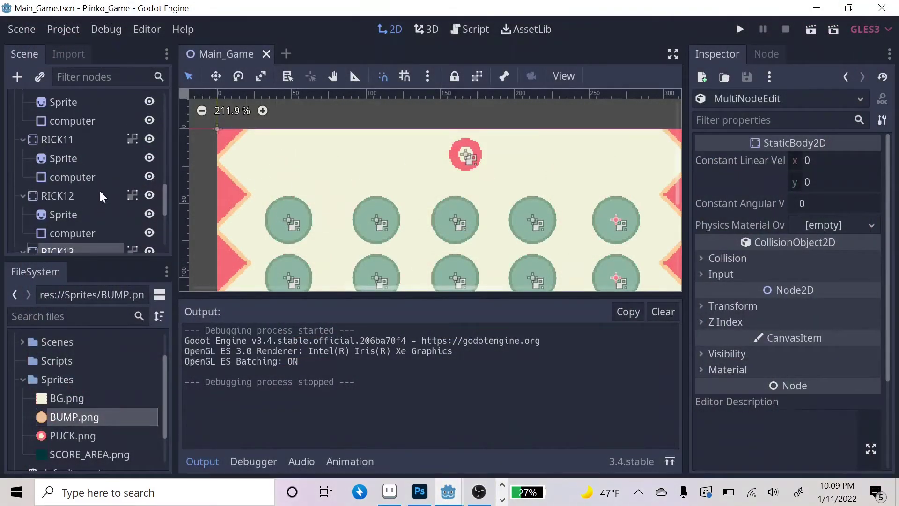
scroll(30, 164, "up", 3)
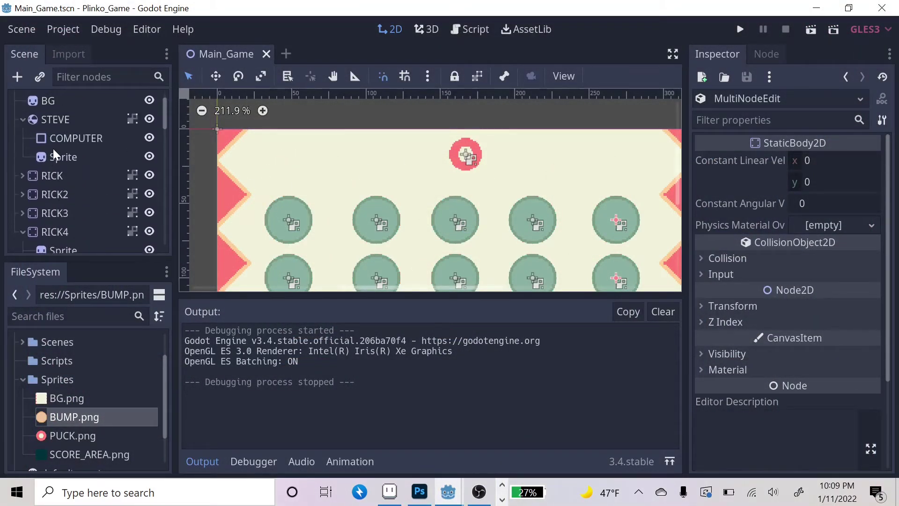
left_click(68, 123)
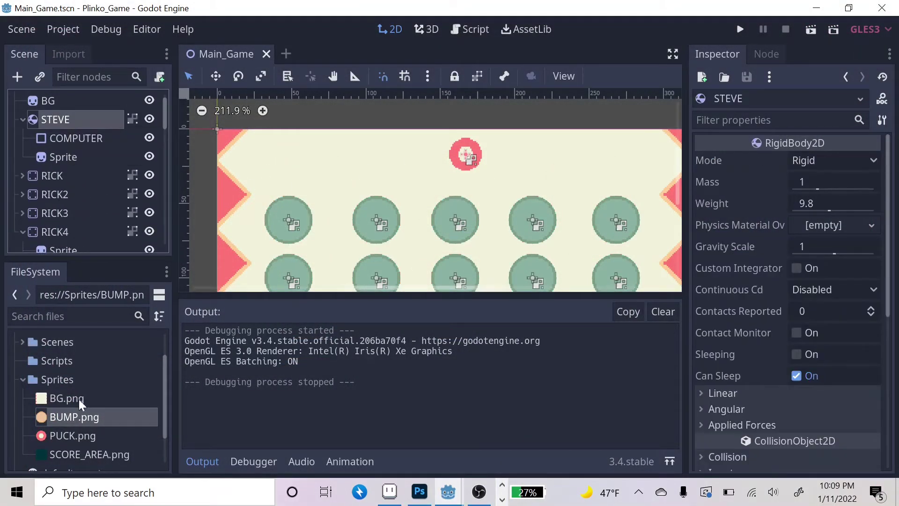
left_click_drag(94, 257, 94, 293)
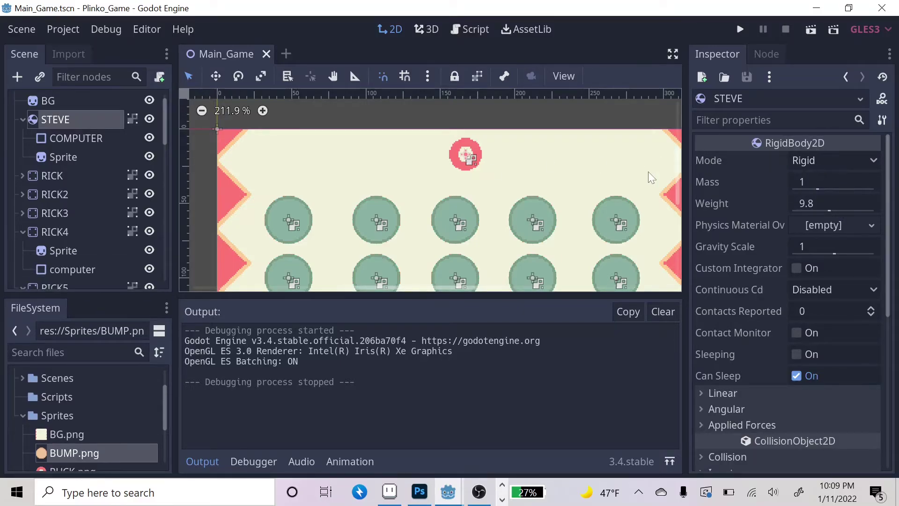
left_click_drag(685, 200, 682, 200)
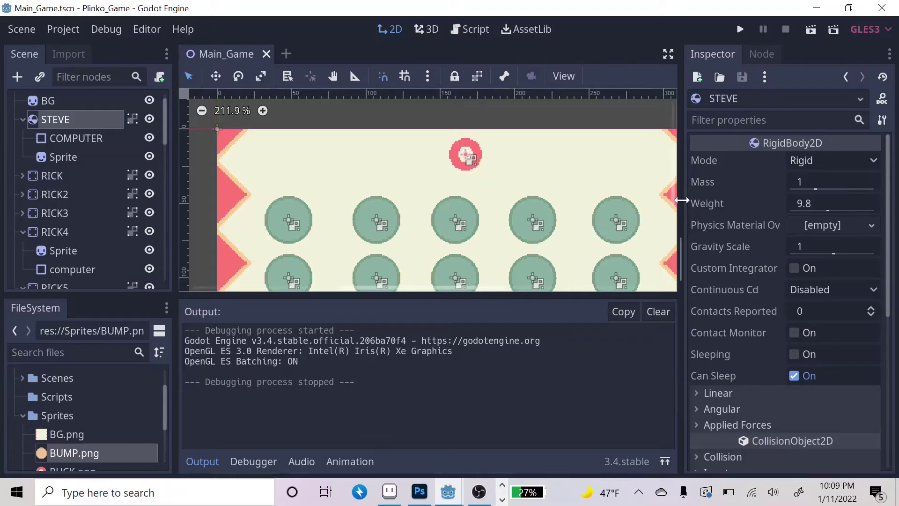
left_click(204, 462)
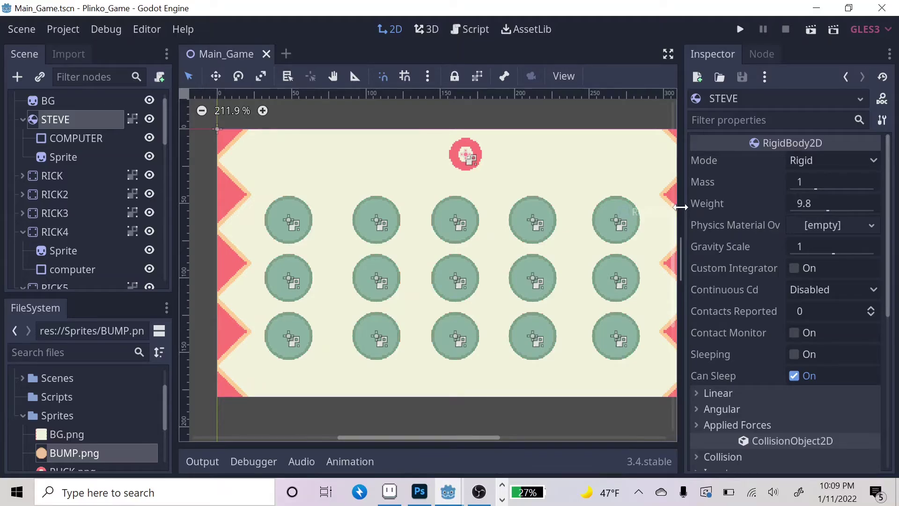
left_click_drag(680, 207, 661, 206)
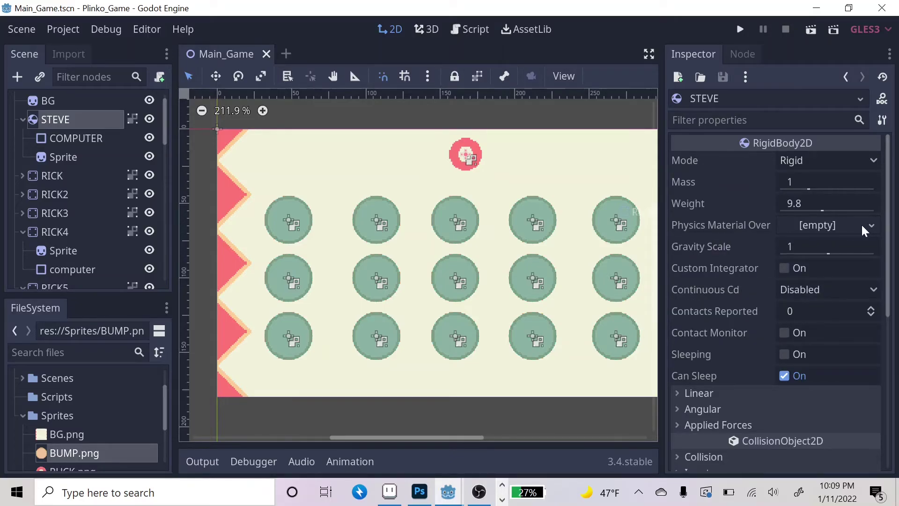
- Add a new PhysicsMaterial as STEVE's Physics Material Override and set its Bounce to 1
left_click(872, 225)
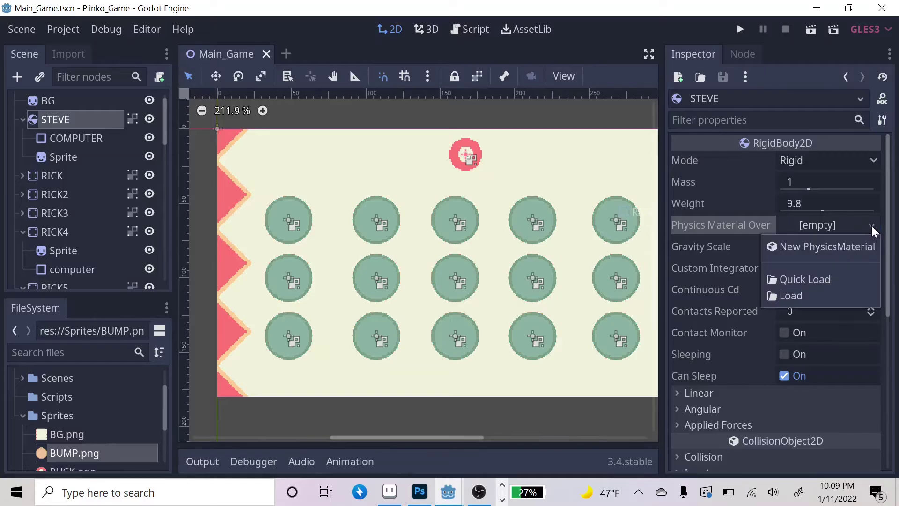
left_click(845, 249)
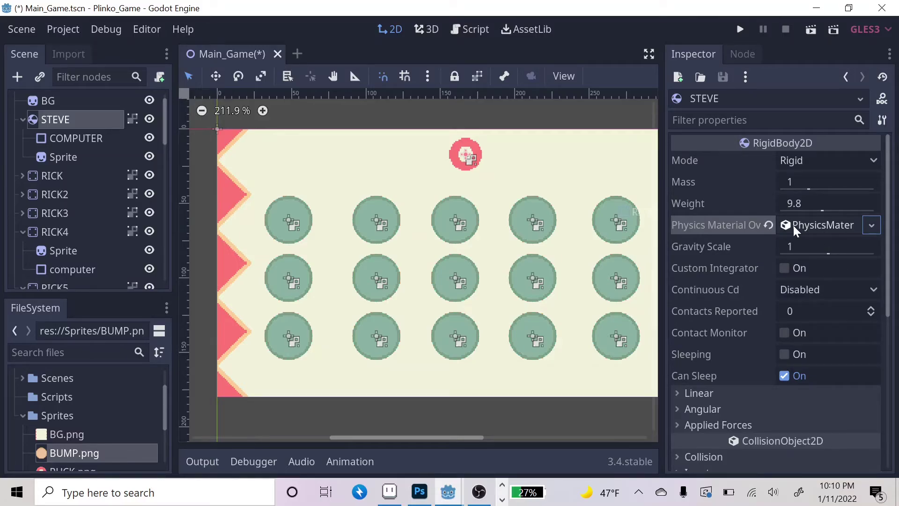
left_click(824, 225)
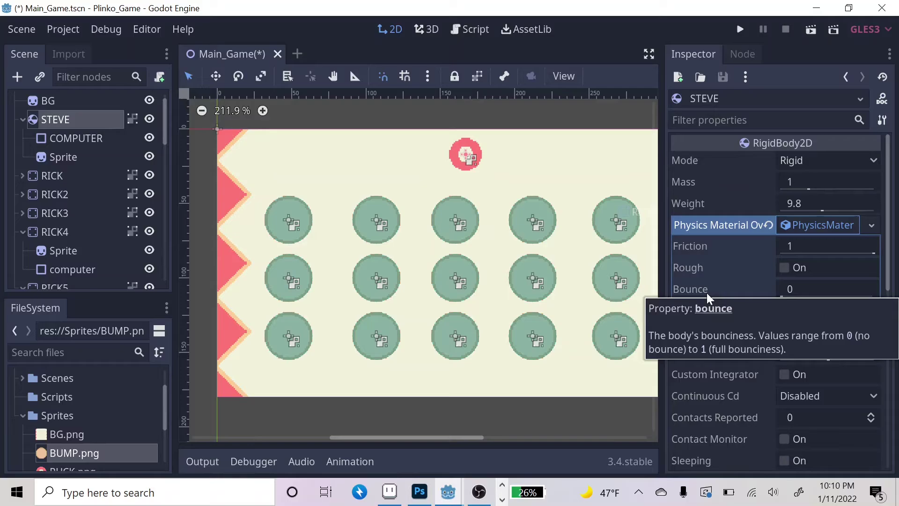
left_click(800, 291)
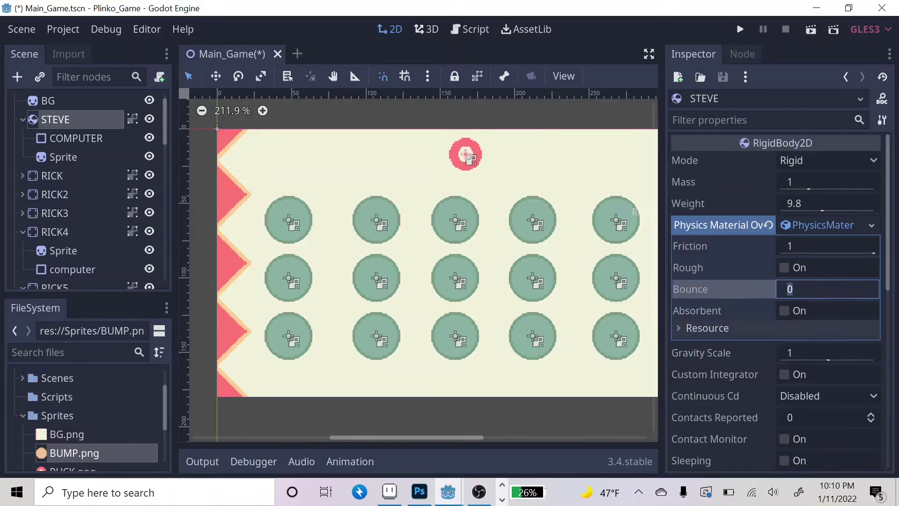
type("1")
- Run the scene with the game window maximized to check the puck's full bounce, and close the game
left_click(811, 30)
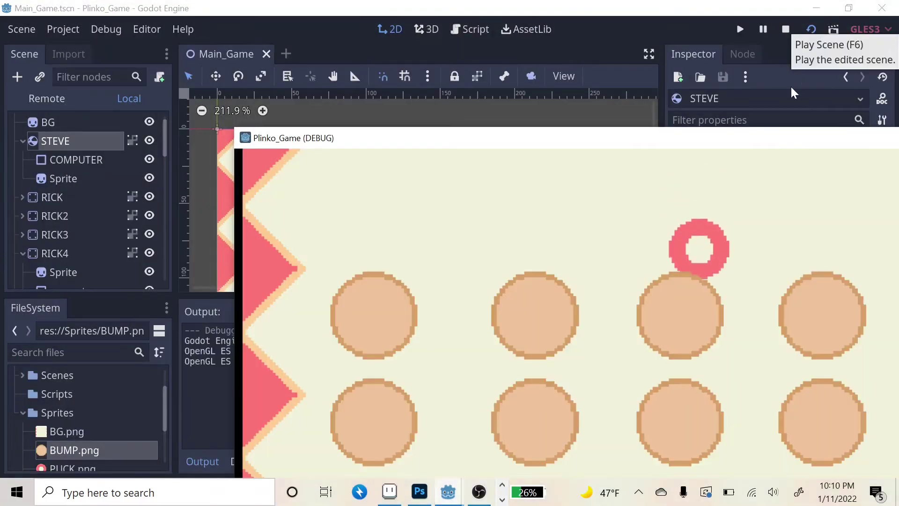
left_click_drag(793, 139, 589, 14)
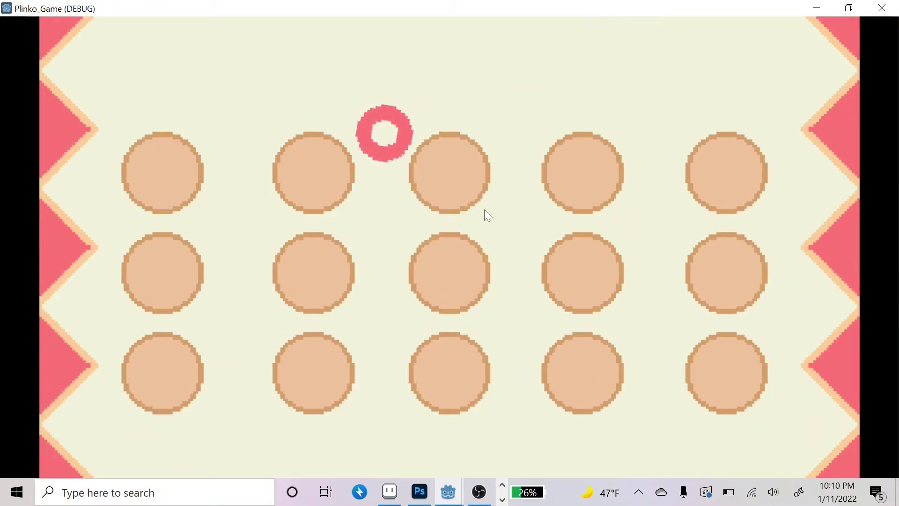
left_click(880, 6)
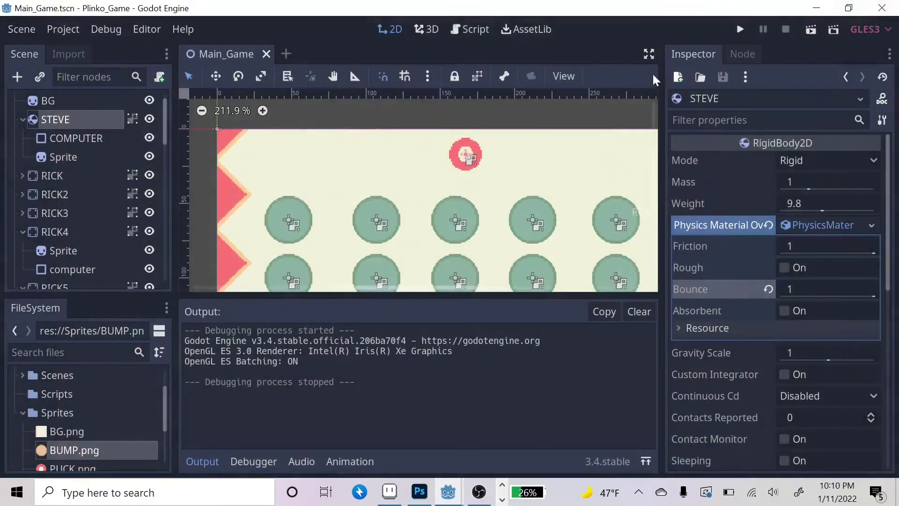
- Move STEVE right and slightly down to (188, 25), and test the puck's drop from there in a scene run
left_click_drag(471, 150, 503, 164)
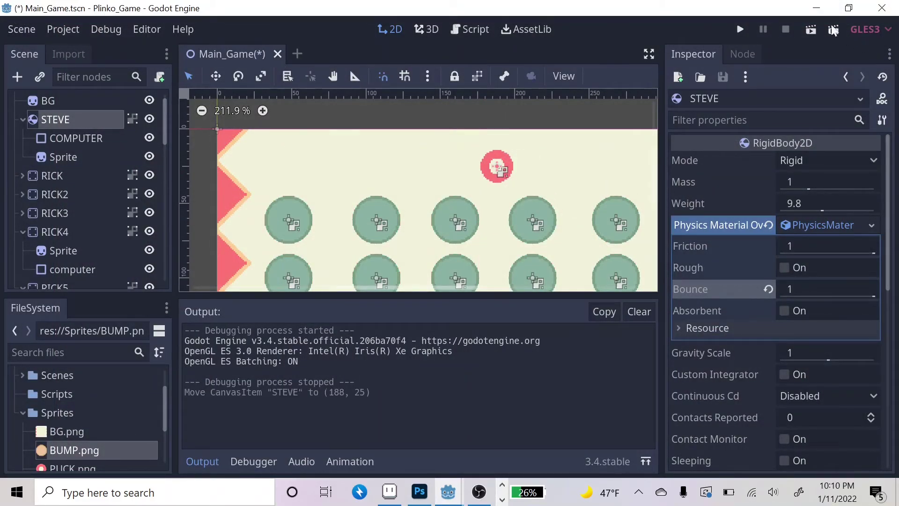
left_click(814, 30)
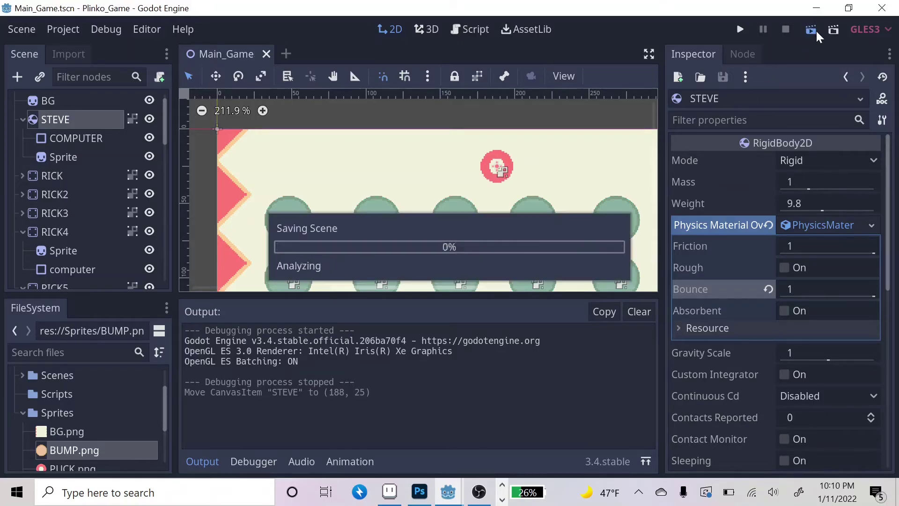
left_click_drag(667, 145, 431, 20)
left_click(878, 18)
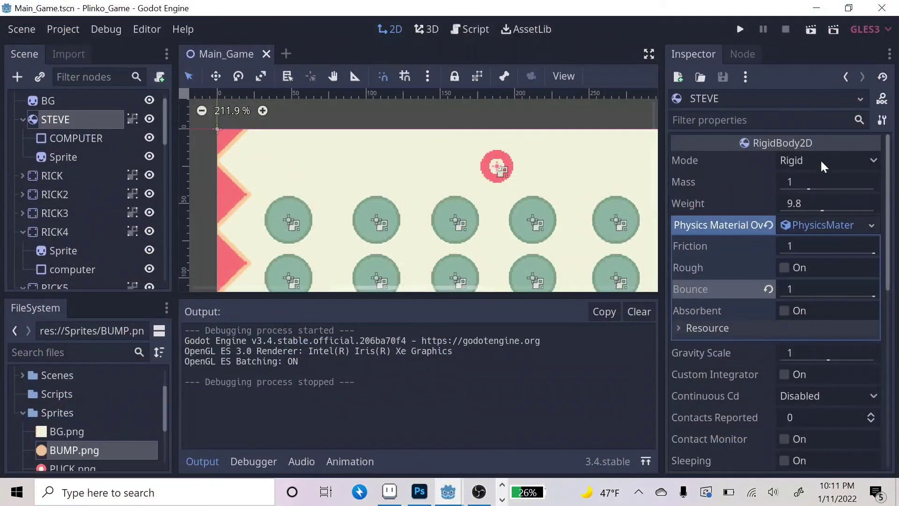
- Set the Bounce of STEVE's physics material to 0.5
left_click(820, 289)
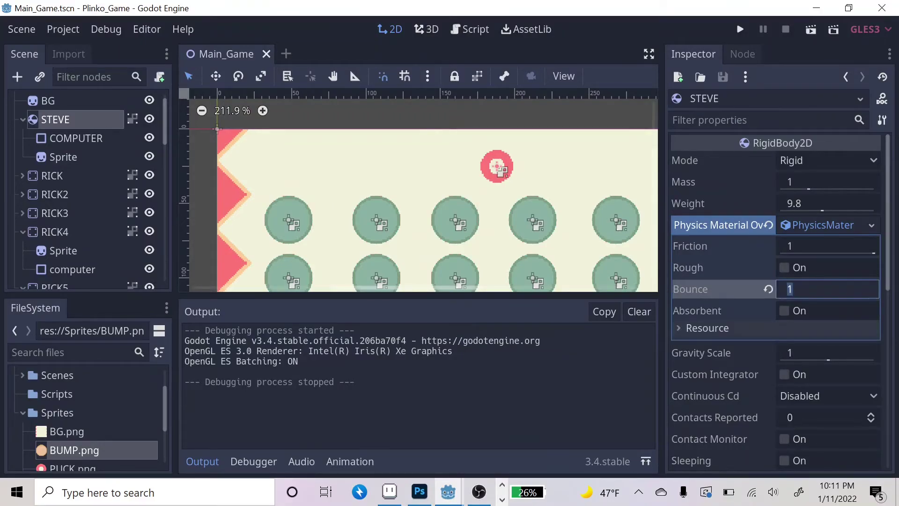
type("0.5")
key("Return")
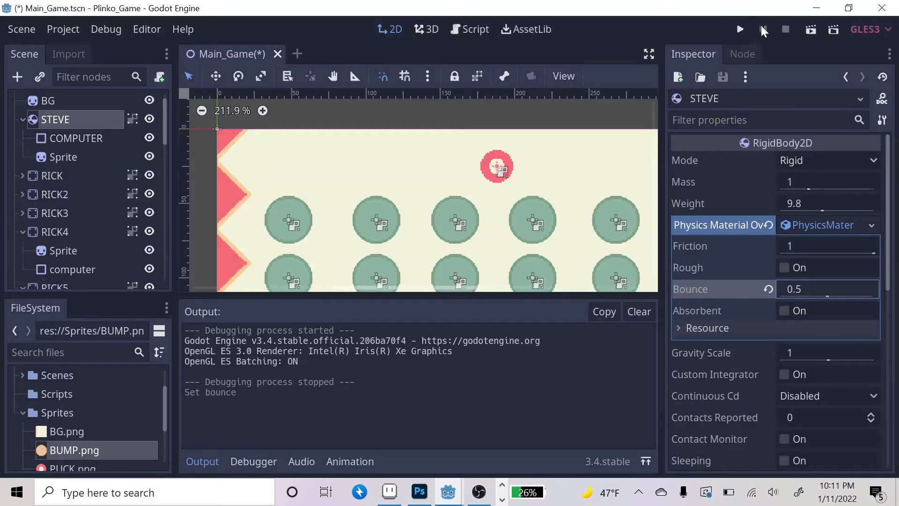
- Run the scene in a maximized window to check the puck's softer bounce, and close the game
left_click(809, 31)
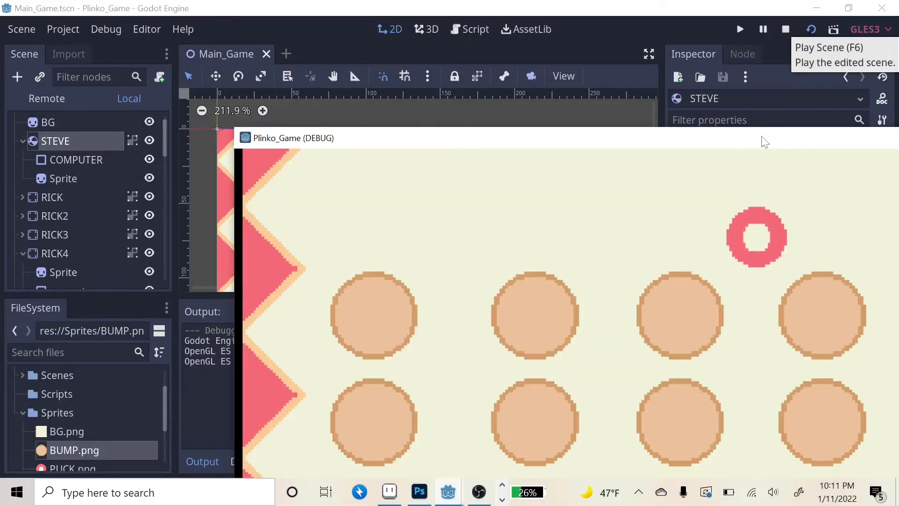
left_click_drag(765, 142, 570, 33)
double_click(531, 5)
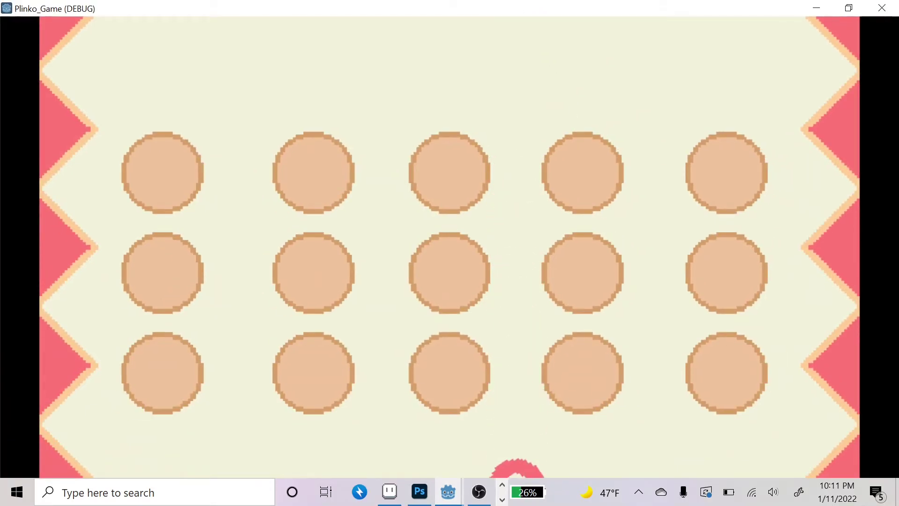
left_click(882, 8)
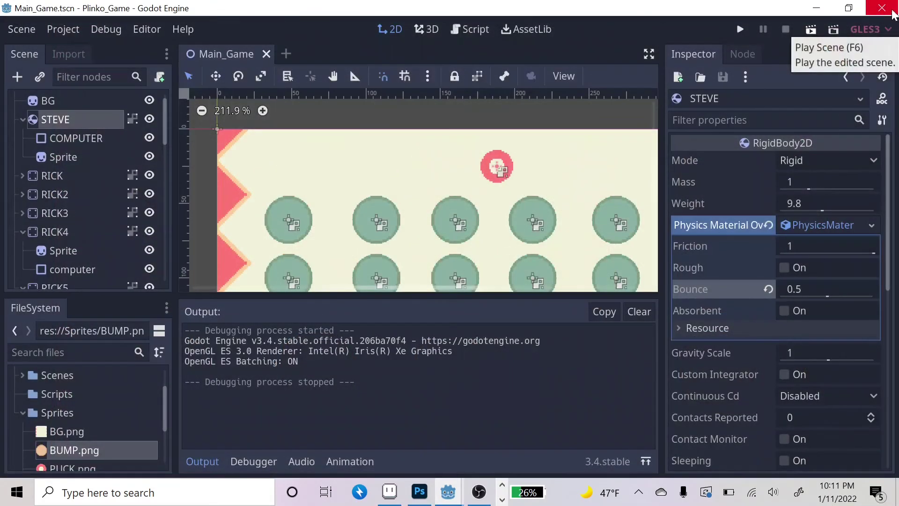
- Set the Bounce of STEVE's physics material to 0.2
left_click(193, 461)
scroll(540, 269, "down", 1)
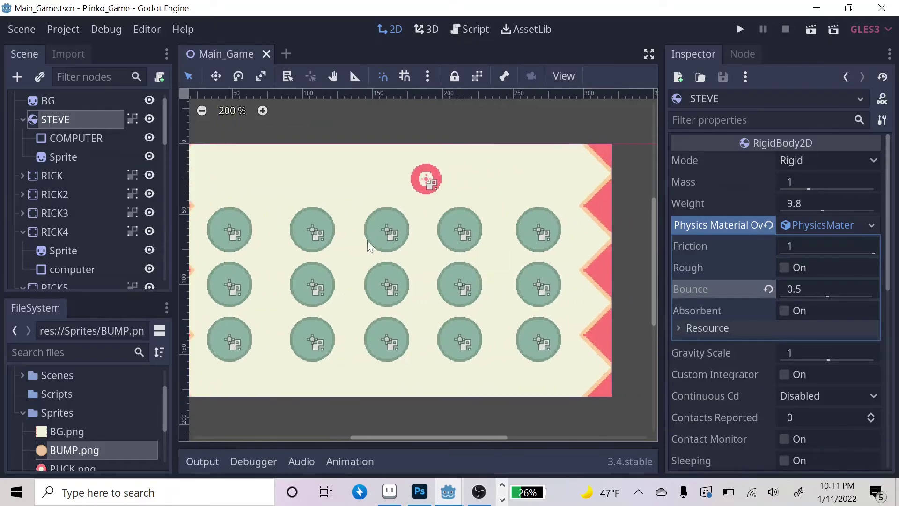
left_click(794, 287)
type("0")
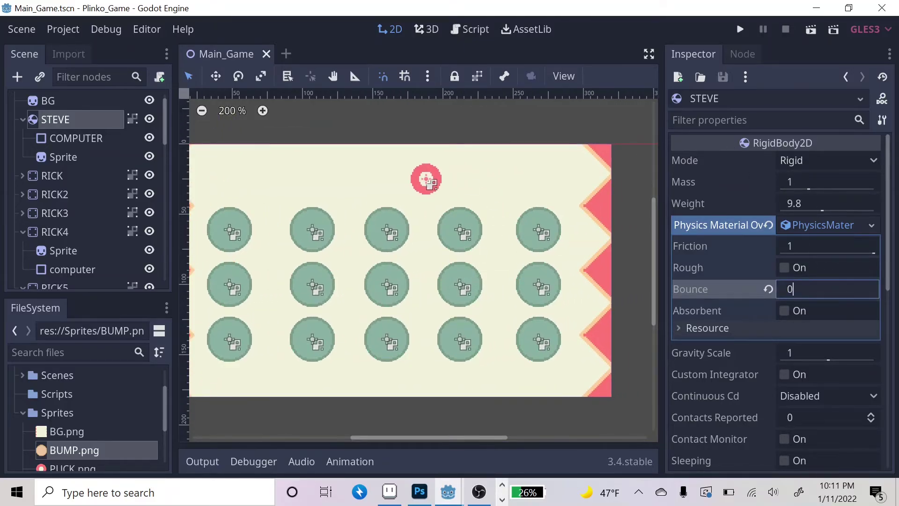
type(".2")
key("Return")
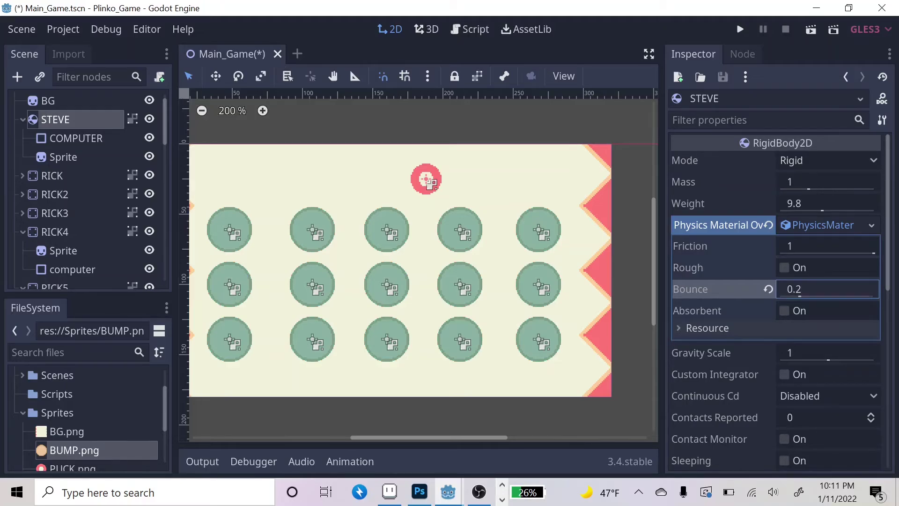
- Run the scene to check how the puck falls with the reduced bounce, and close the game
left_click(811, 30)
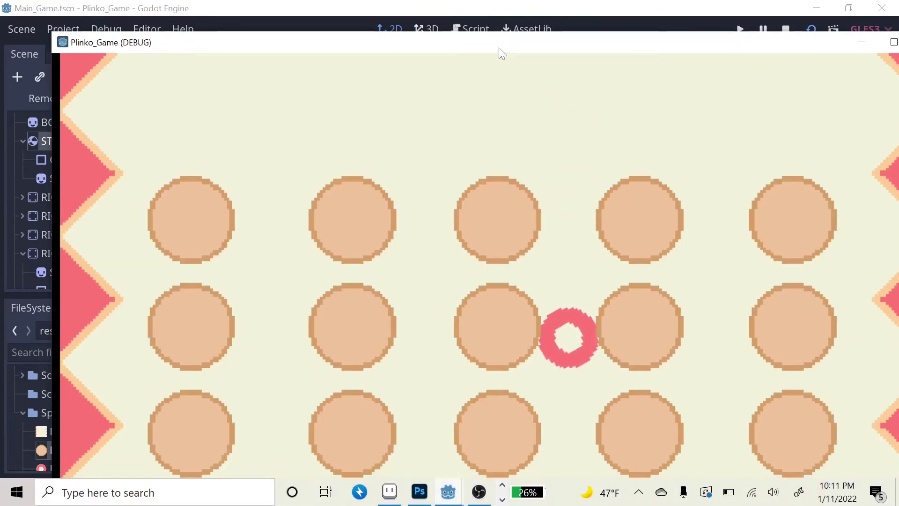
left_click_drag(792, 47, 740, 41)
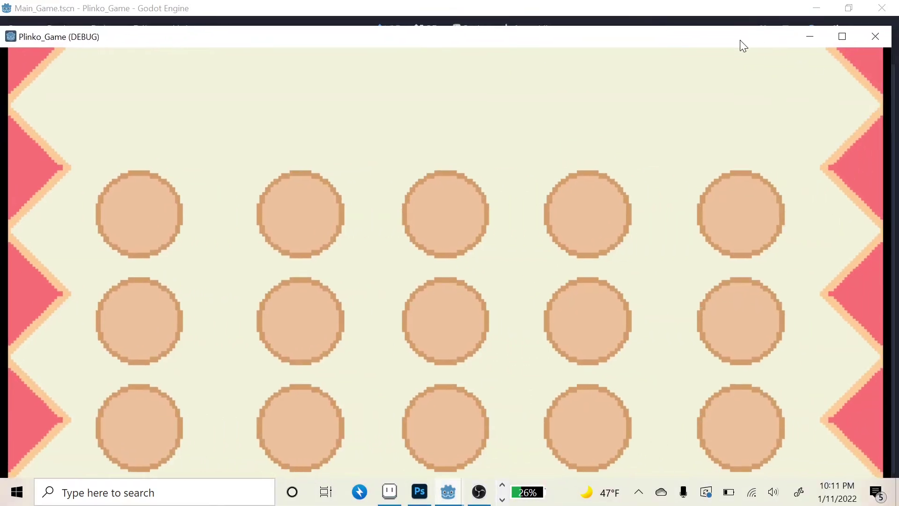
left_click(873, 35)
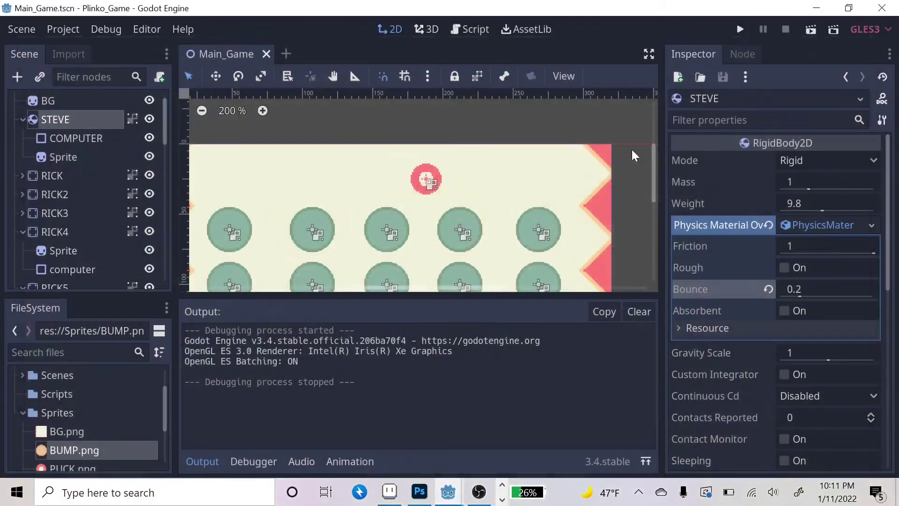
left_click(197, 459)
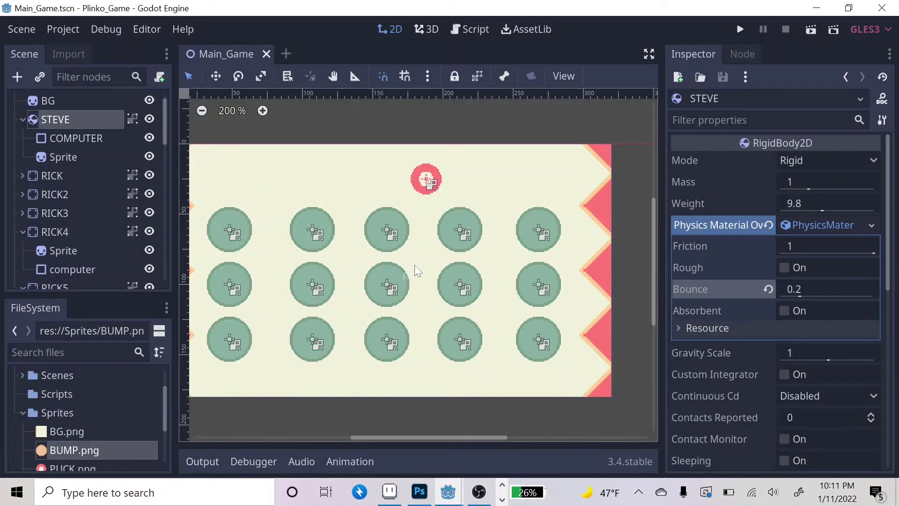
- Select the middle column's three bumpers, RICK7, RICK8 and RICK9, together without their child nodes
left_click(385, 226)
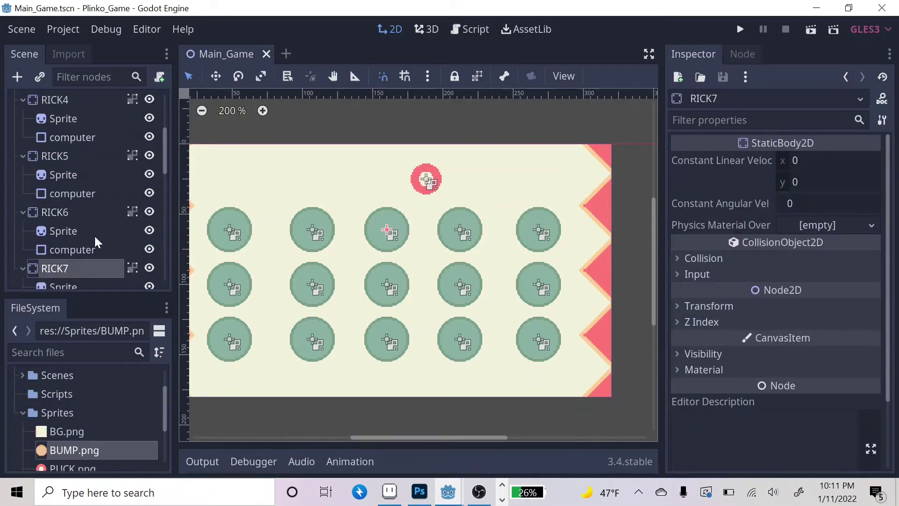
scroll(94, 234, "down", 3)
scroll(95, 235, "down", 1)
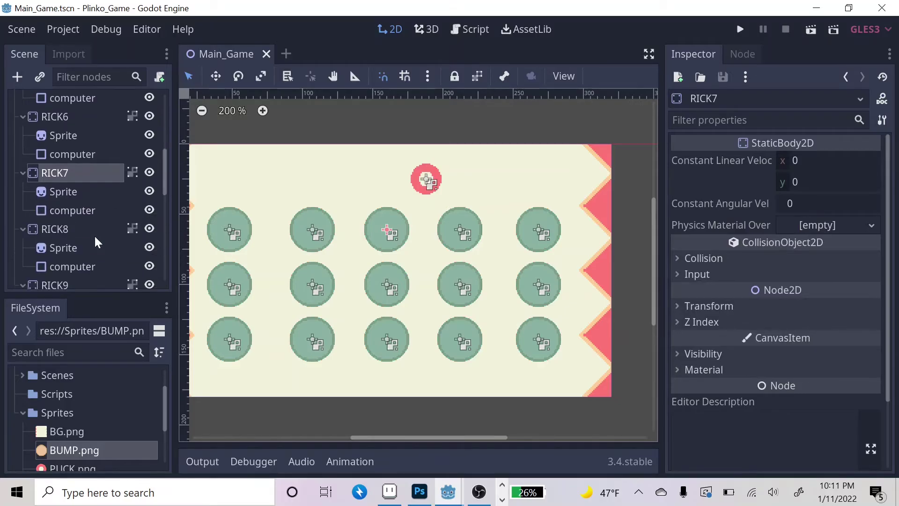
left_click(86, 240, "ctrl")
left_click(83, 229, "ctrl")
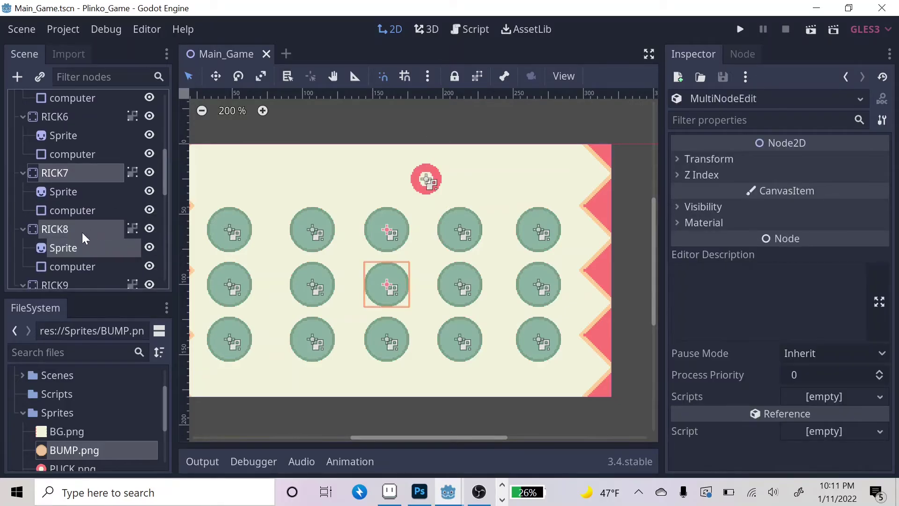
left_click(87, 228, "ctrl")
left_click(81, 226)
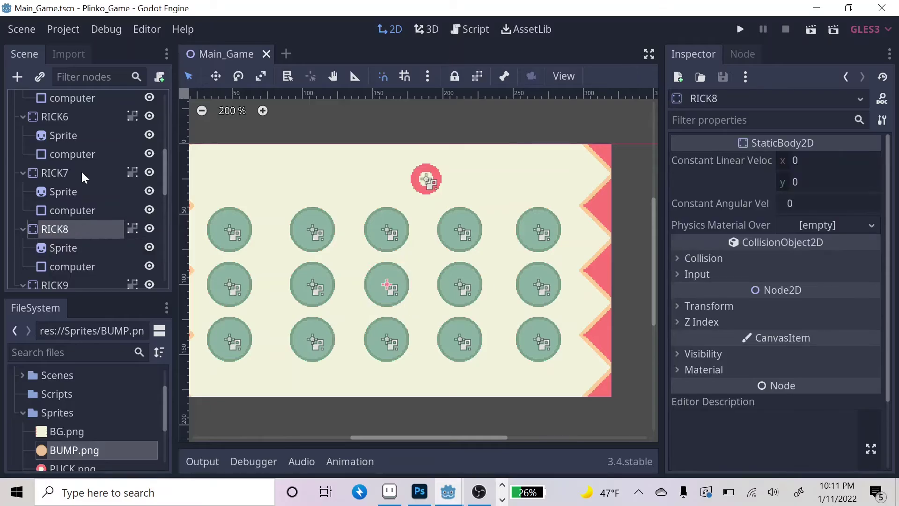
left_click(81, 172)
left_click(78, 229, "ctrl")
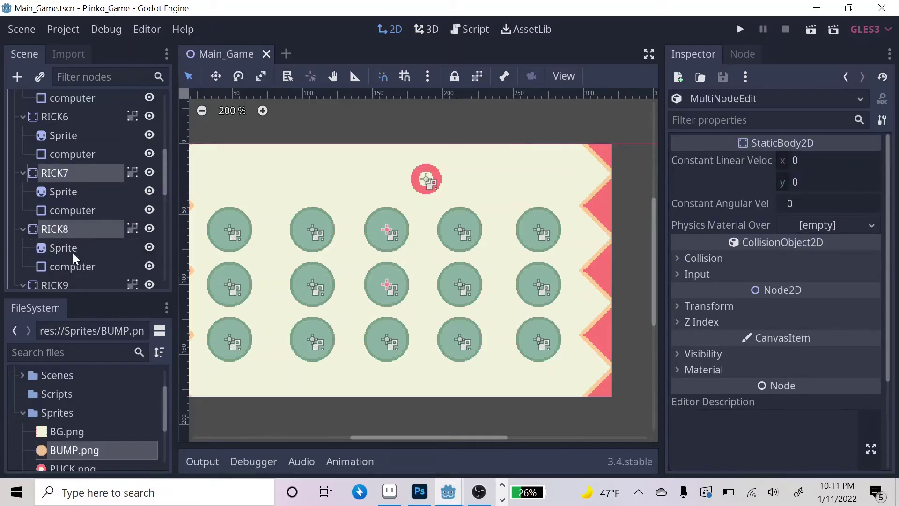
left_click(74, 284, "ctrl")
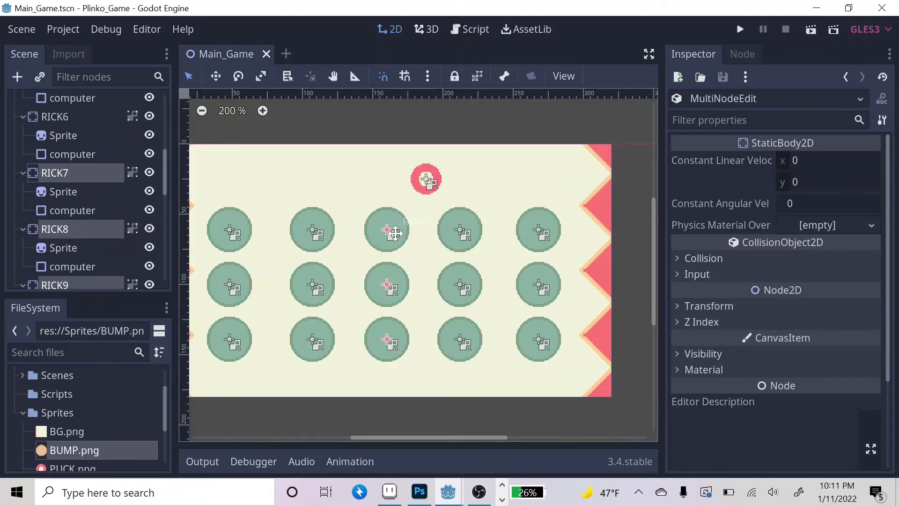
- Try the middle bumper column about 4 px further right in a scene run, and undo the shift
left_click_drag(395, 231, 402, 235)
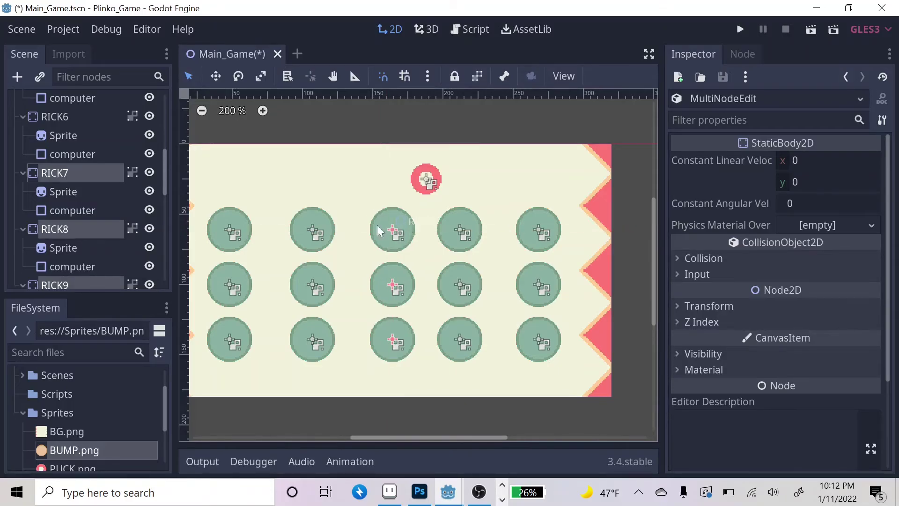
left_click(815, 28)
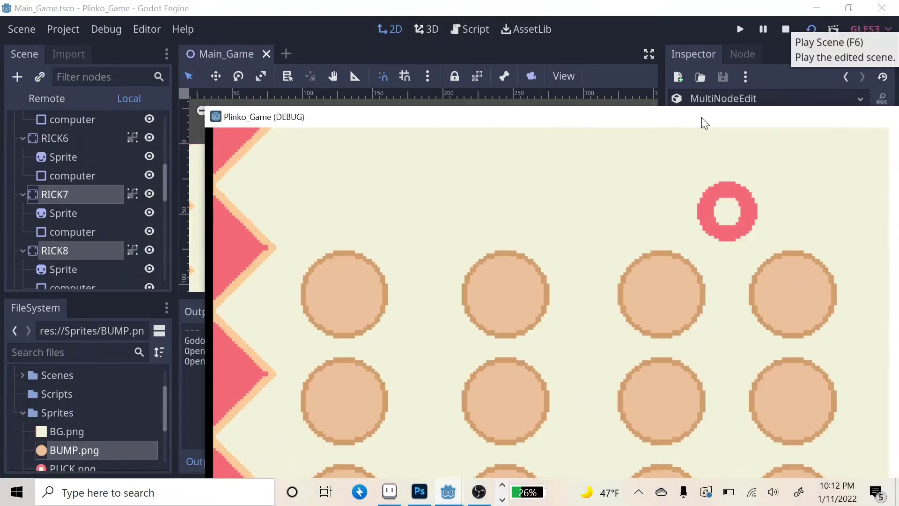
left_click_drag(705, 123, 580, 58)
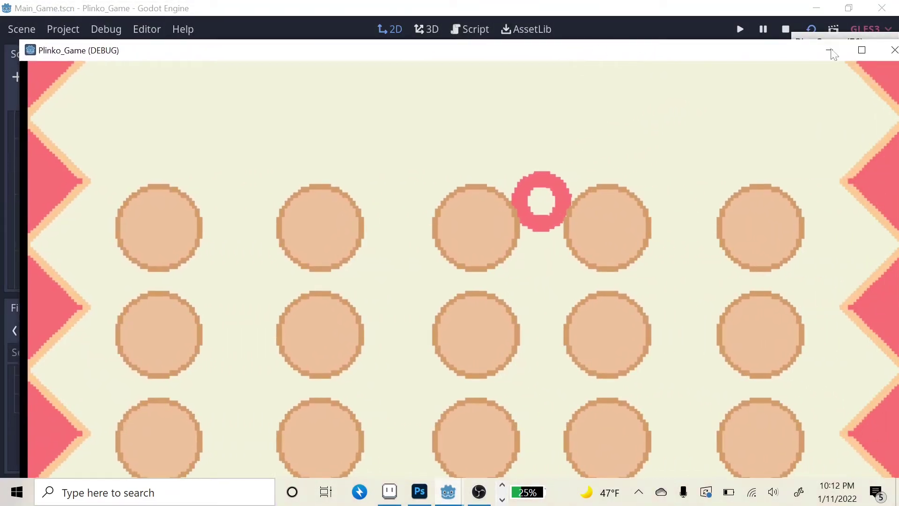
left_click(890, 50)
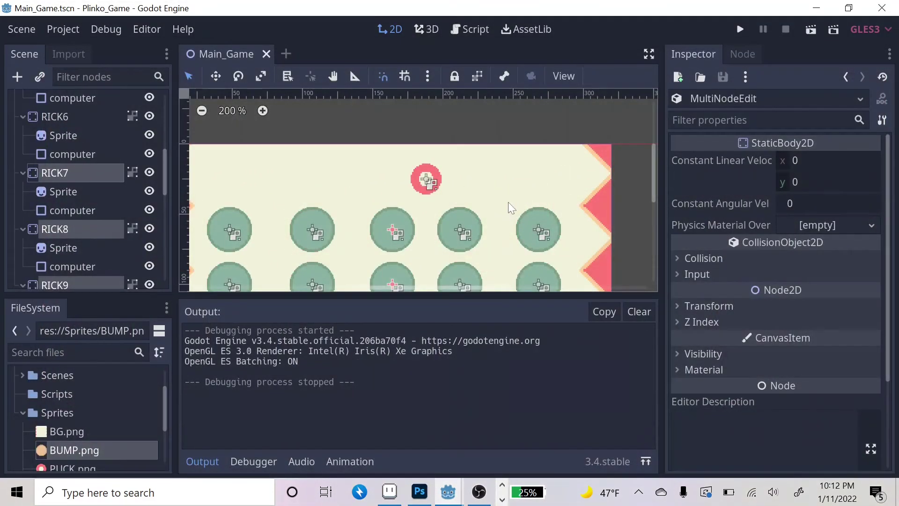
left_click(213, 462)
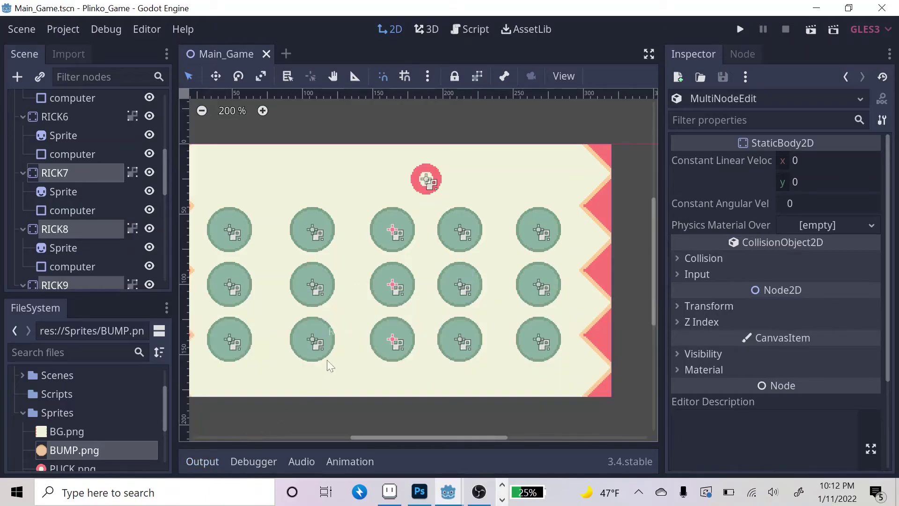
key("ctrl+z")
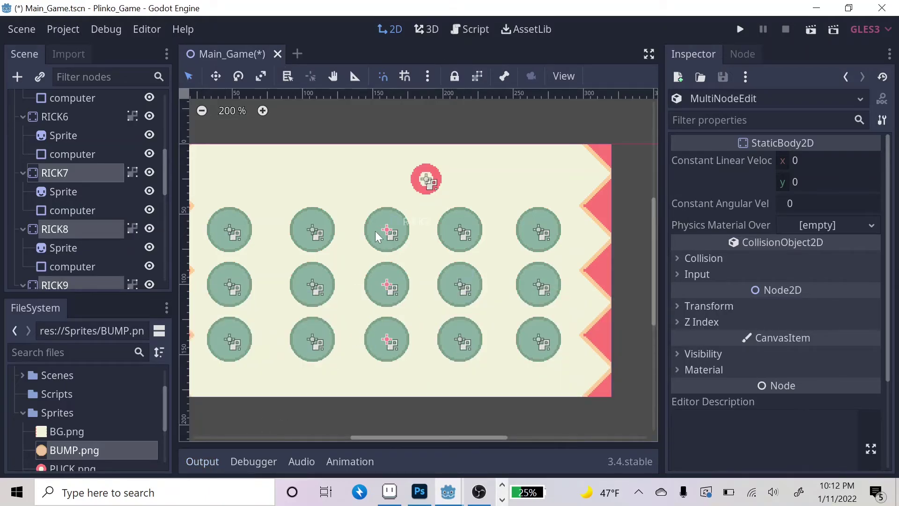
- Run the scene with the middle bumper column in its original place to watch the puck's fall, and close the game
left_click_drag(369, 232, 370, 232)
left_click(813, 32)
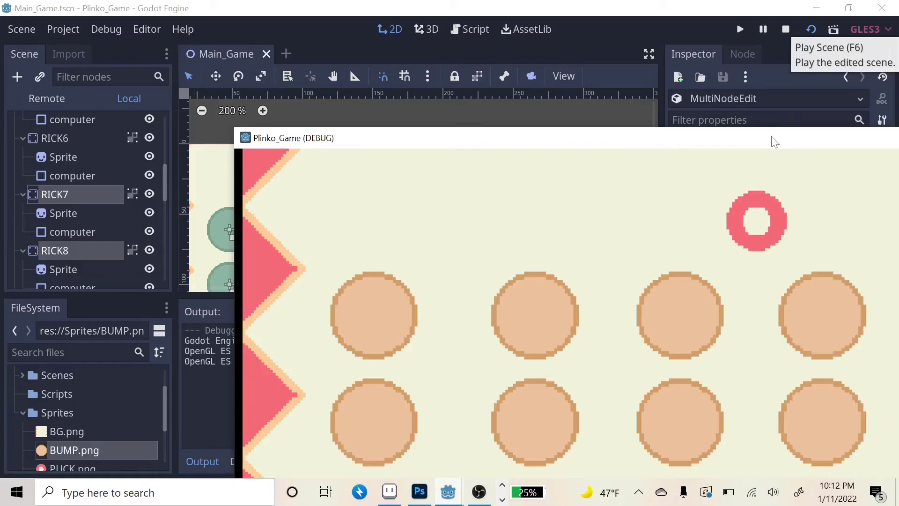
left_click_drag(775, 141, 567, 5)
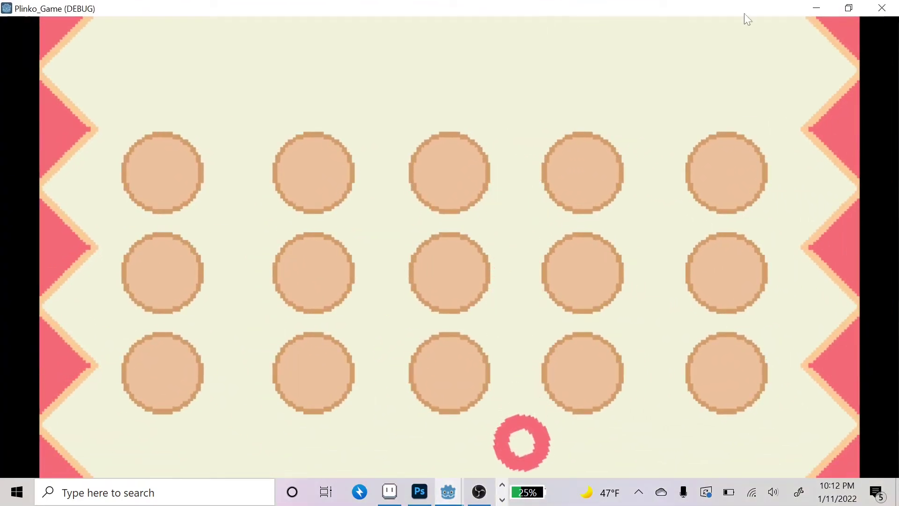
left_click(870, 7)
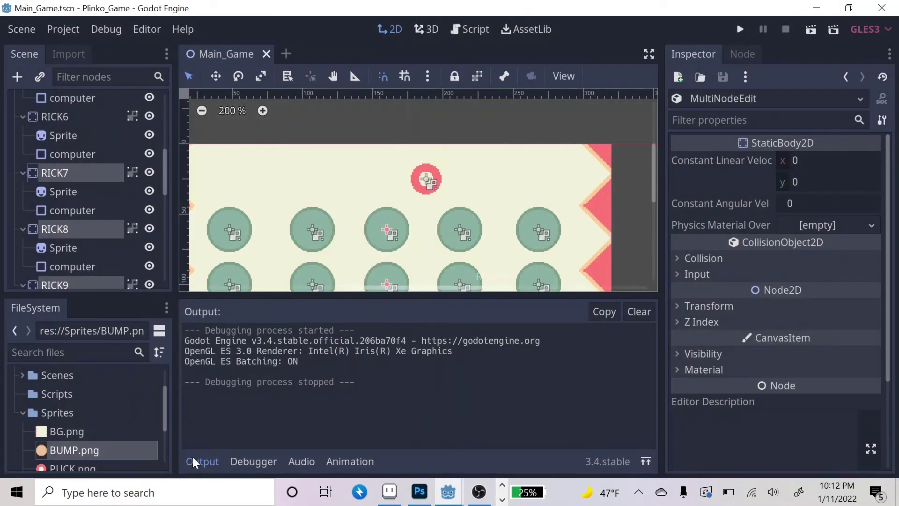
left_click(197, 460)
- Move the selected middle column of bumpers straight down about 6 px, and test the puck's drop in a scene run
middle_click_drag(521, 182, 546, 159)
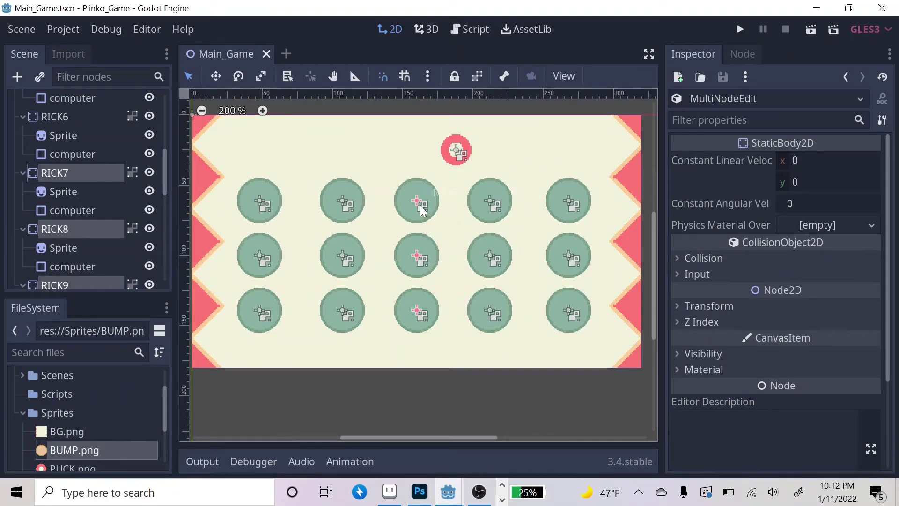
left_click_drag(420, 205, 418, 219)
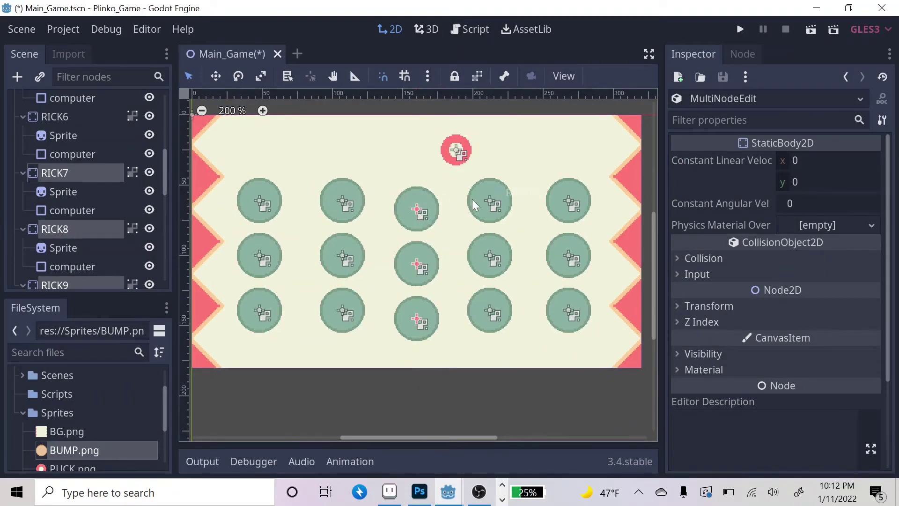
left_click(811, 30)
left_click_drag(693, 140, 505, 35)
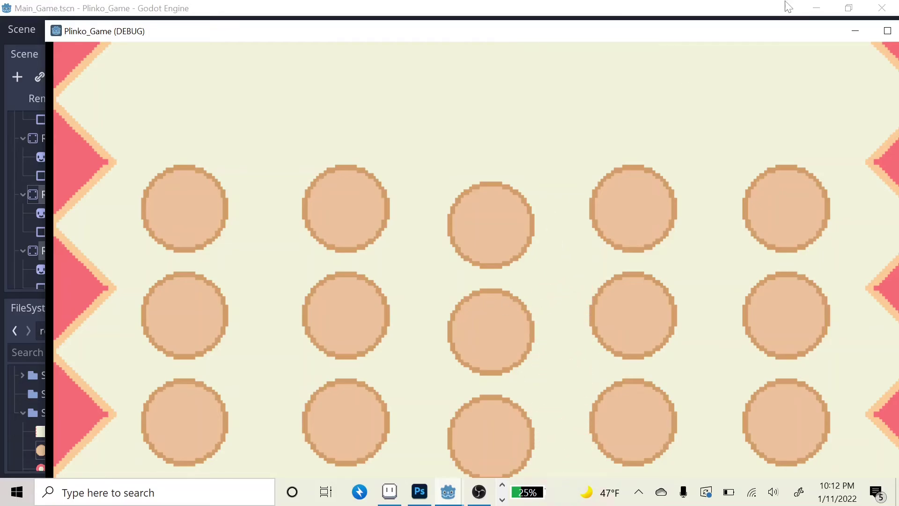
left_click_drag(770, 38, 690, 27)
left_click(837, 20)
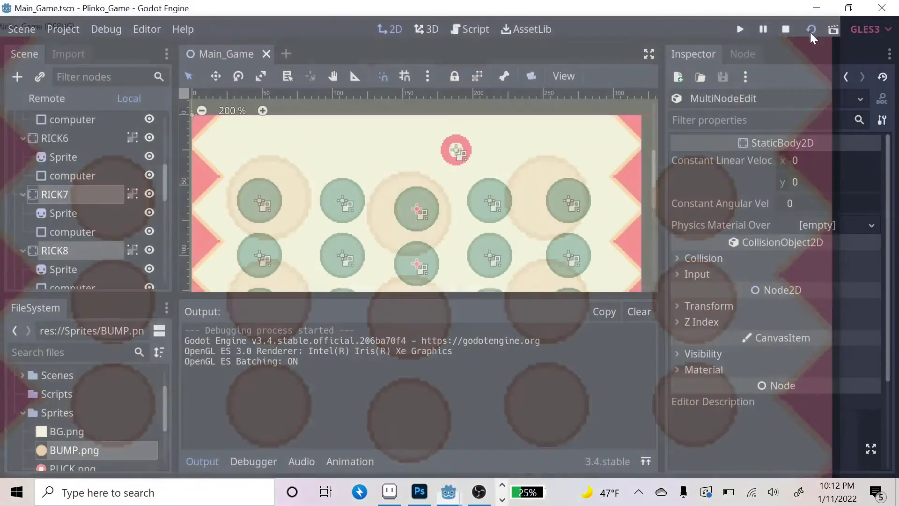
left_click(206, 467)
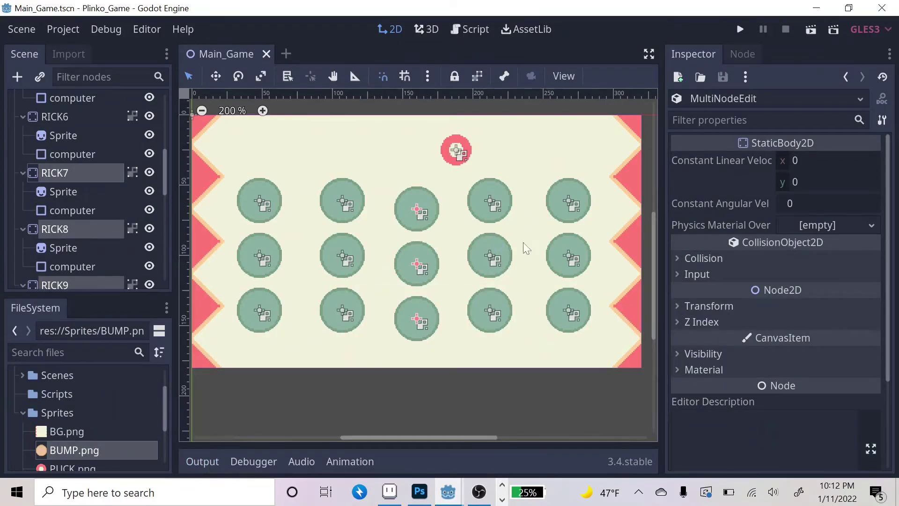
- Nudge the middle column of bumpers 1 px to the right, and test the puck's drop in a scene run
scroll(52, 206, "down", 4)
scroll(58, 206, "down", 2)
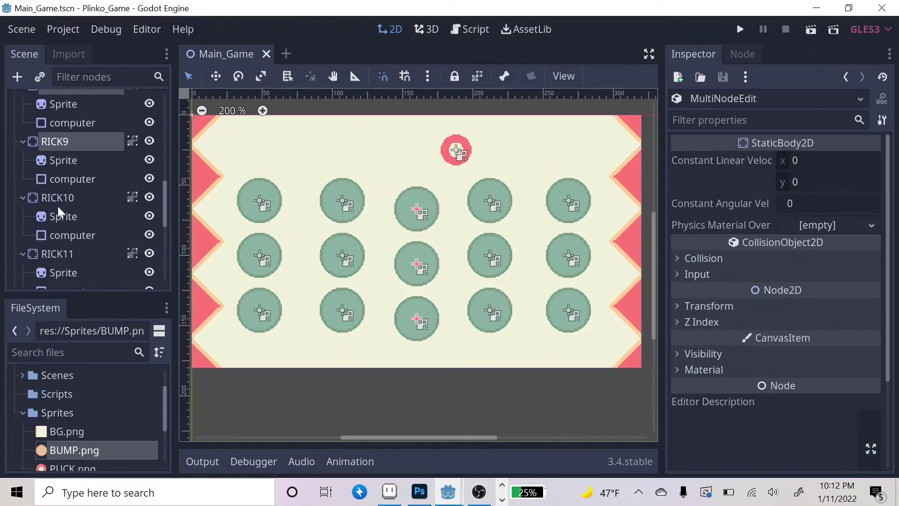
scroll(83, 163, "up", 3)
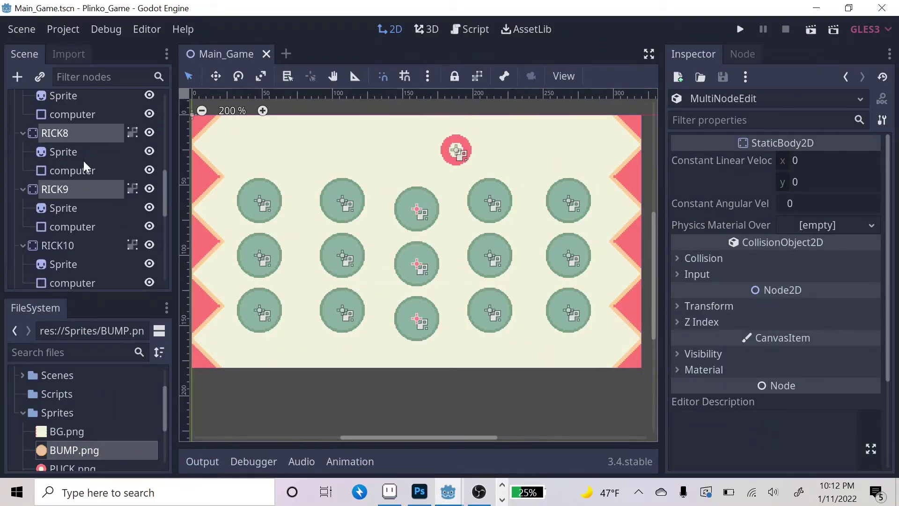
key("Right")
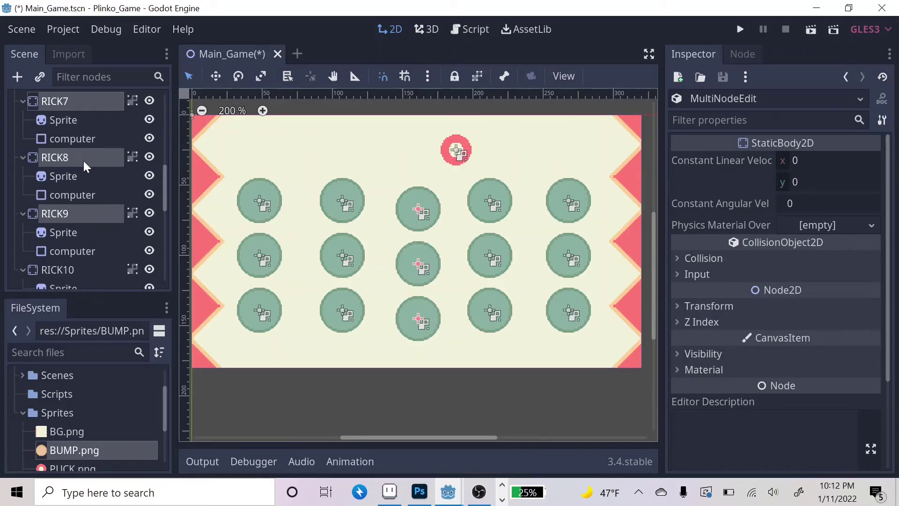
left_click(809, 30)
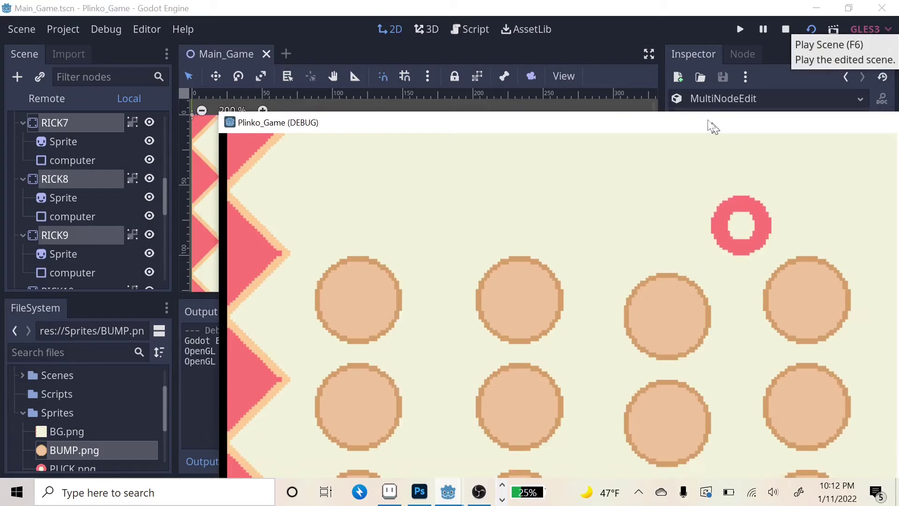
left_click_drag(713, 127, 528, 52)
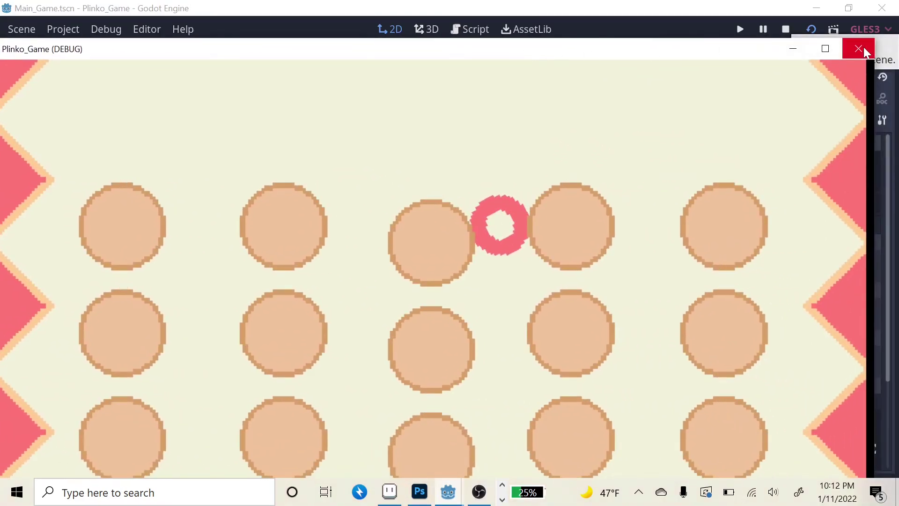
left_click(859, 47)
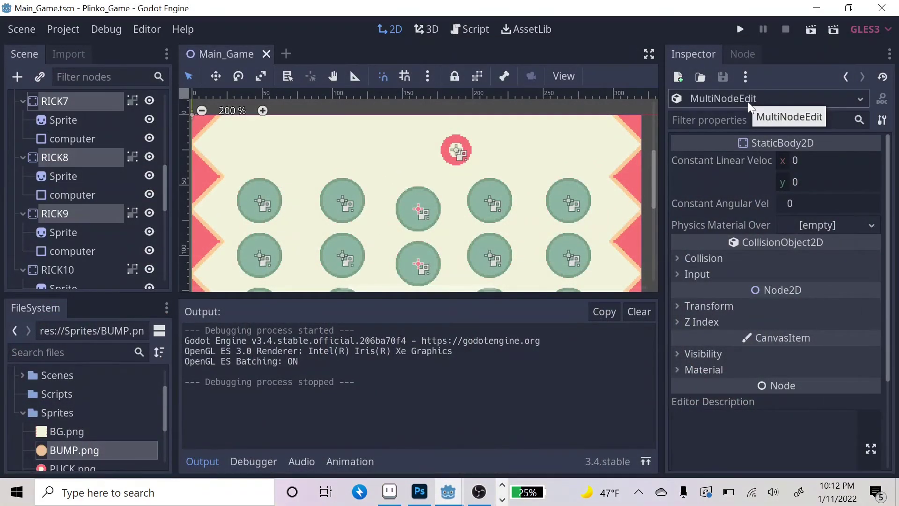
left_click(202, 461)
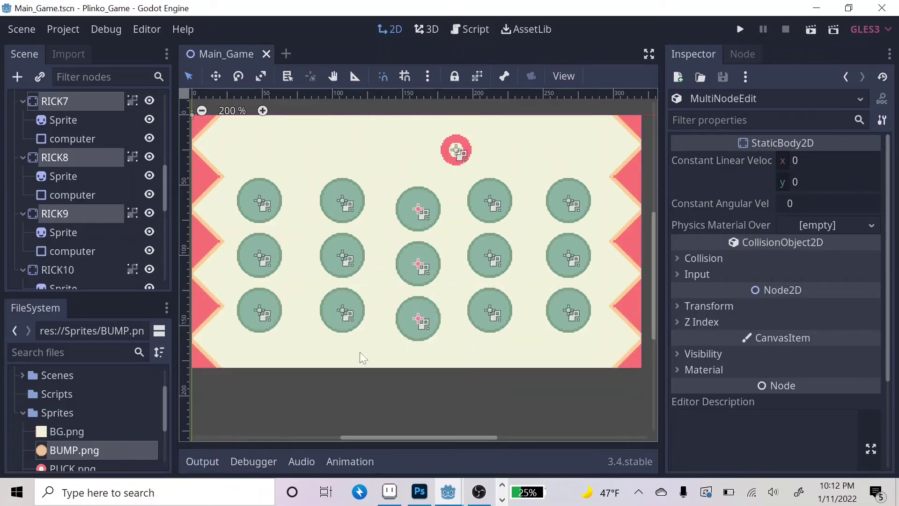
left_click(442, 223)
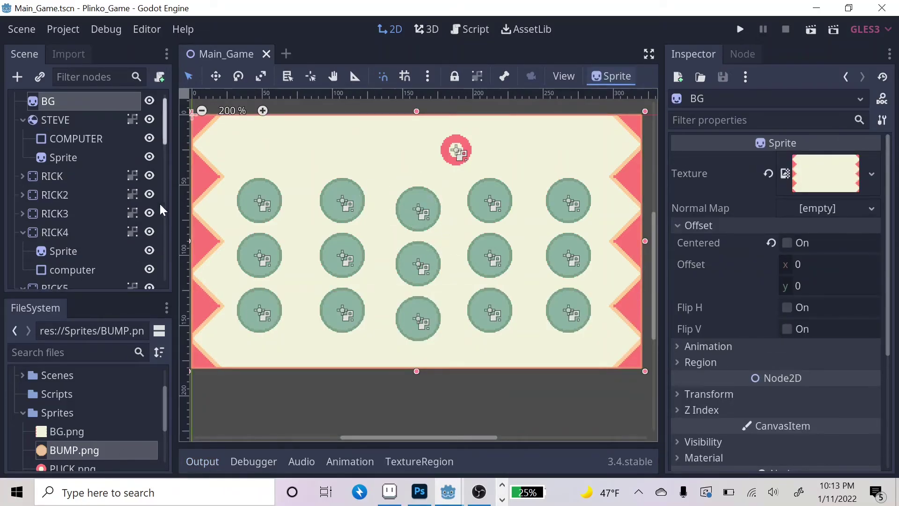
- Expand the RICK and RICK2 nodes, and check which bumpers RICK, RICK2 and RICK3 correspond to in the scene
scroll(70, 186, "up", 1)
scroll(63, 187, "down", 1)
left_click(60, 172)
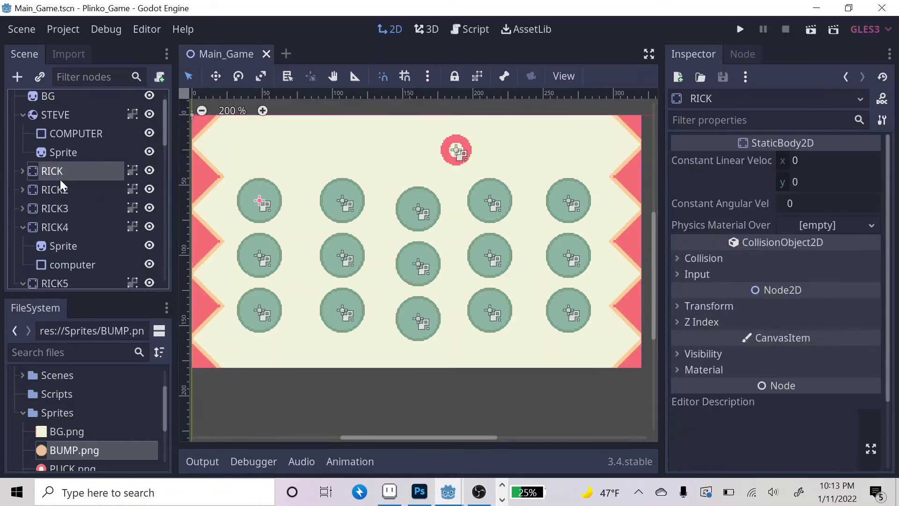
left_click(24, 189)
left_click(23, 171)
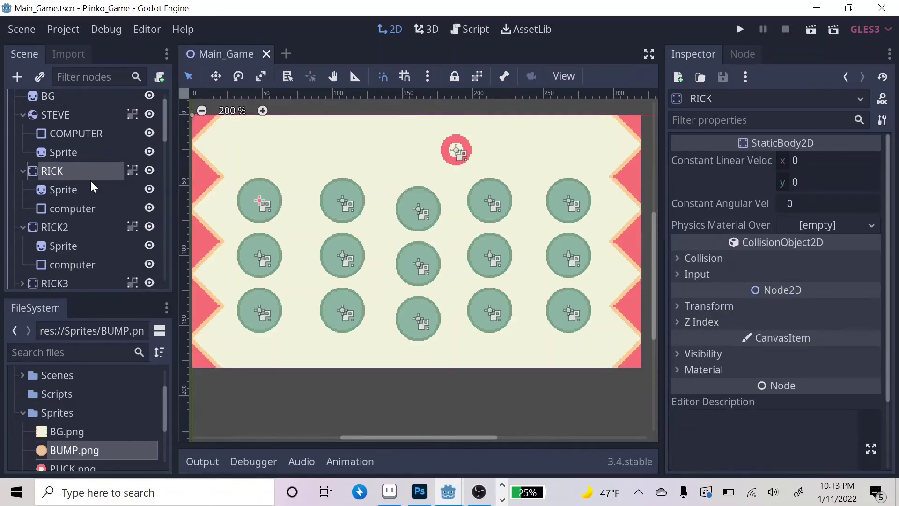
scroll(90, 180, "down", 3)
scroll(90, 181, "up", 5)
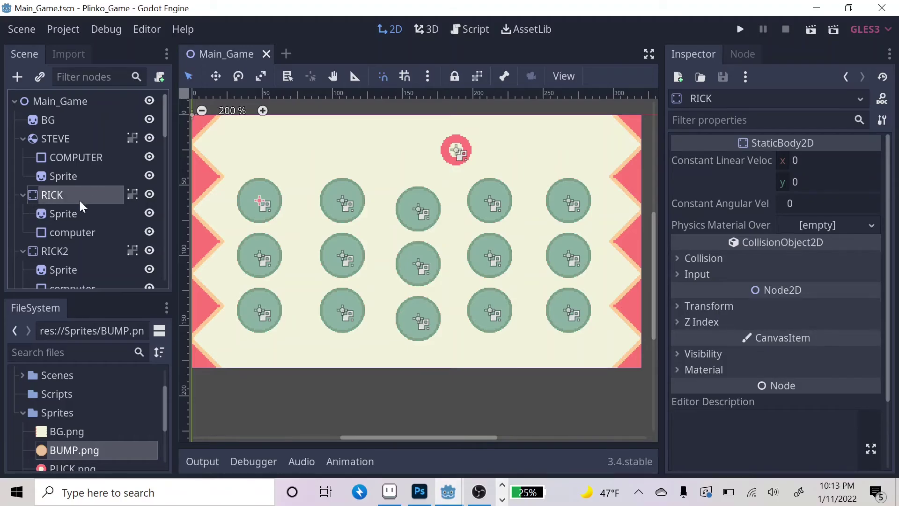
left_click(81, 251)
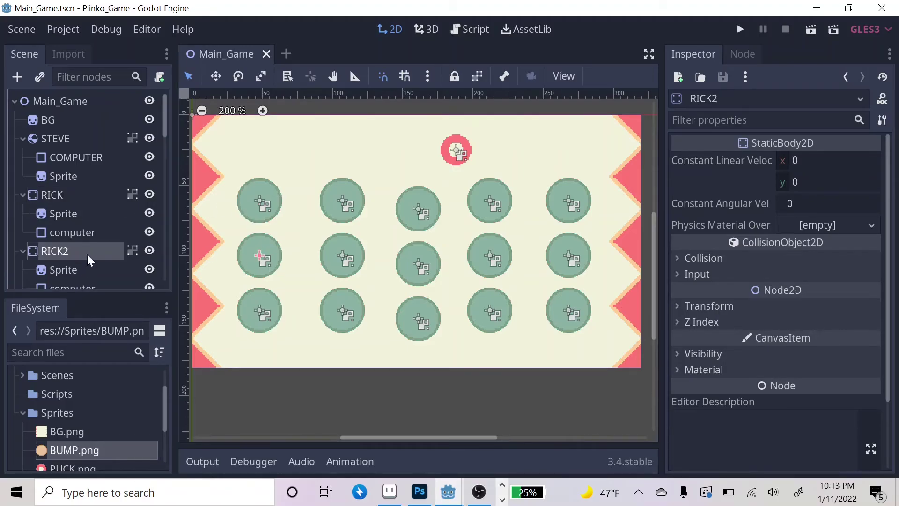
scroll(86, 253, "down", 2)
left_click(78, 259)
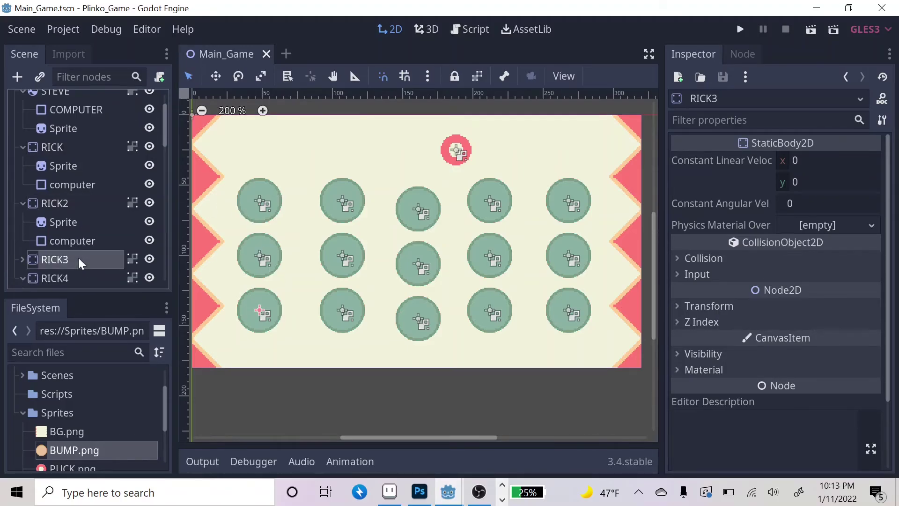
- Move the leftmost column of bumpers, RICK, RICK2 and RICK3, straight up about 6 px
left_click(61, 150)
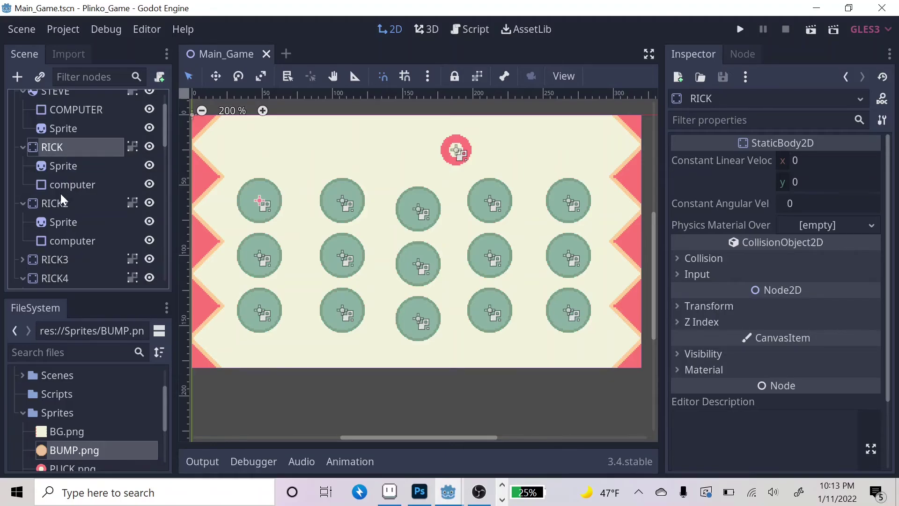
left_click(65, 204, "ctrl")
left_click(74, 253, "ctrl")
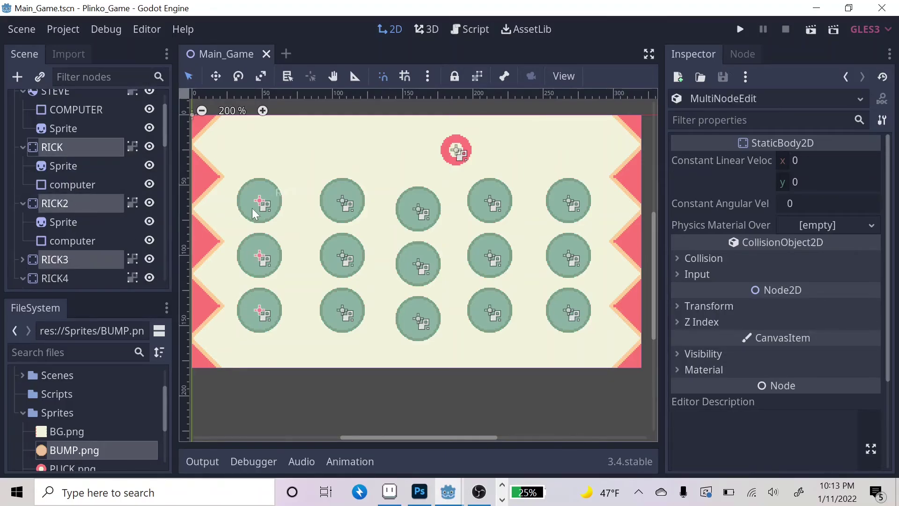
left_click_drag(258, 203, 258, 191)
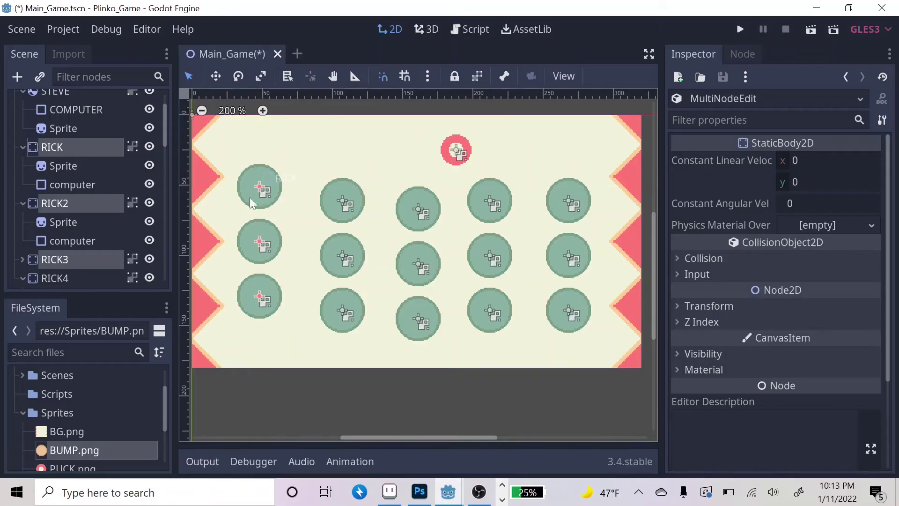
key("Down")
key("Down")
key("Down")
key("Down")
key("Down")
key("Down")
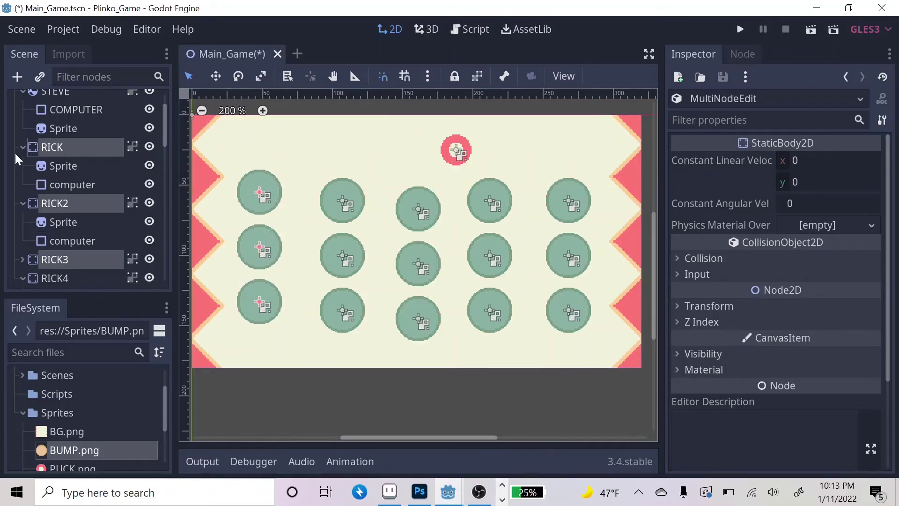
- Nudge the second column of bumpers, RICK4, RICK5 and RICK6, 6 px to the left
scroll(88, 230, "down", 3)
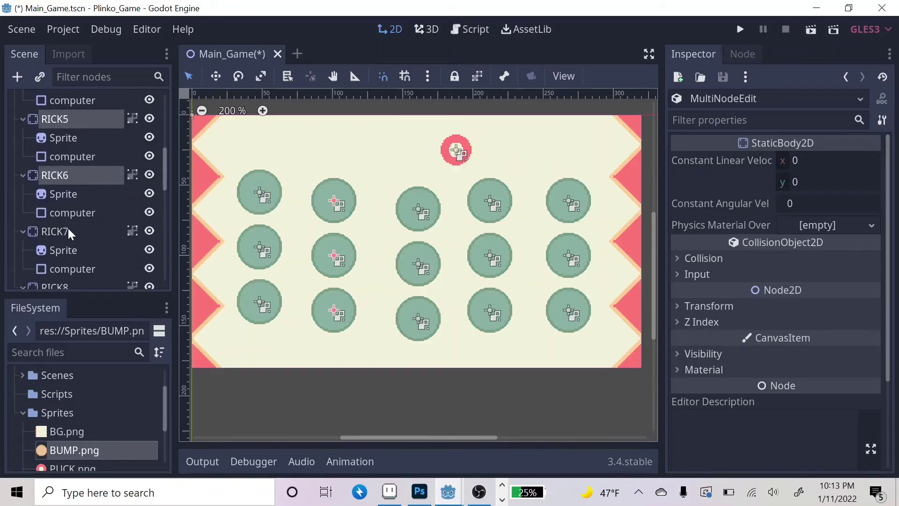
key("Left")
key("Left")
key("Left")
key("Left")
key("Left")
key("Left")
- Move the puck above the gap between the first two bumper columns, and test its drop in a scene run
left_click_drag(458, 153, 279, 151)
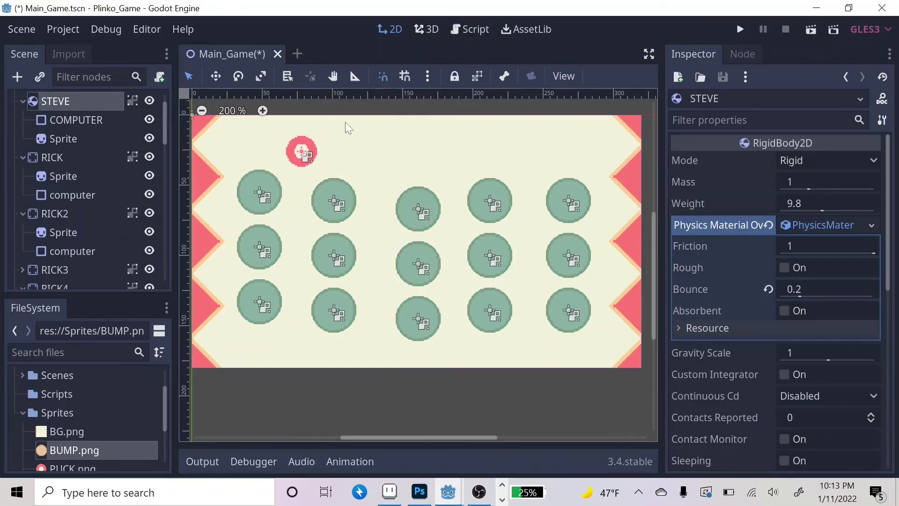
left_click(815, 28)
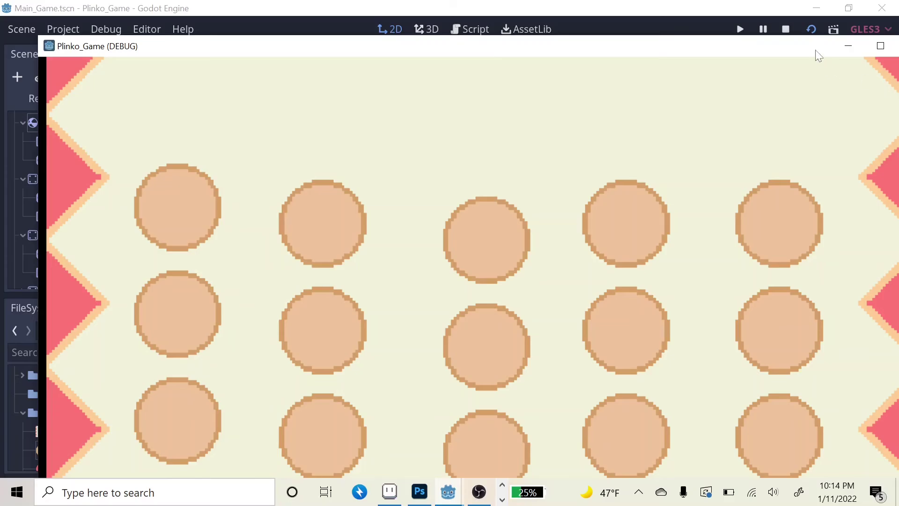
left_click_drag(816, 52, 748, 44)
left_click(830, 36)
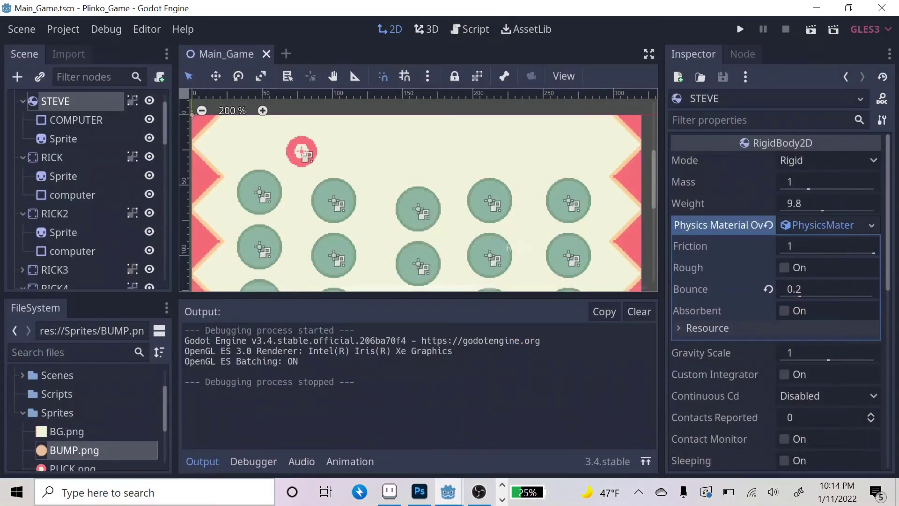
left_click(198, 460)
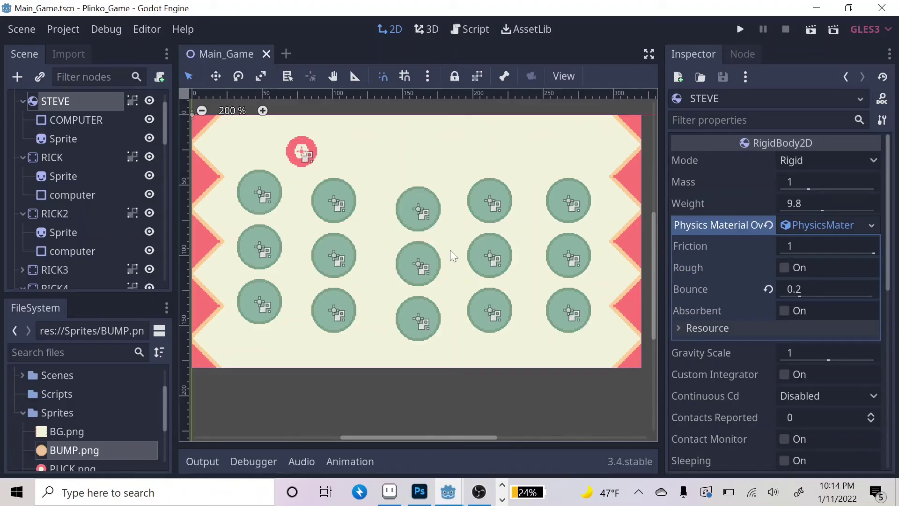
- Make the children of the RICK bumper selectable, and restore their non-selectable grouping
left_click(58, 159)
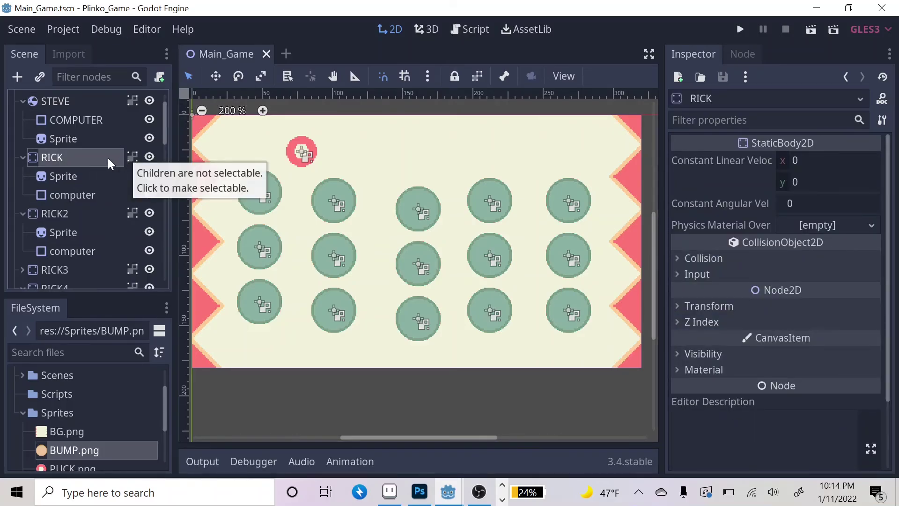
left_click(131, 159)
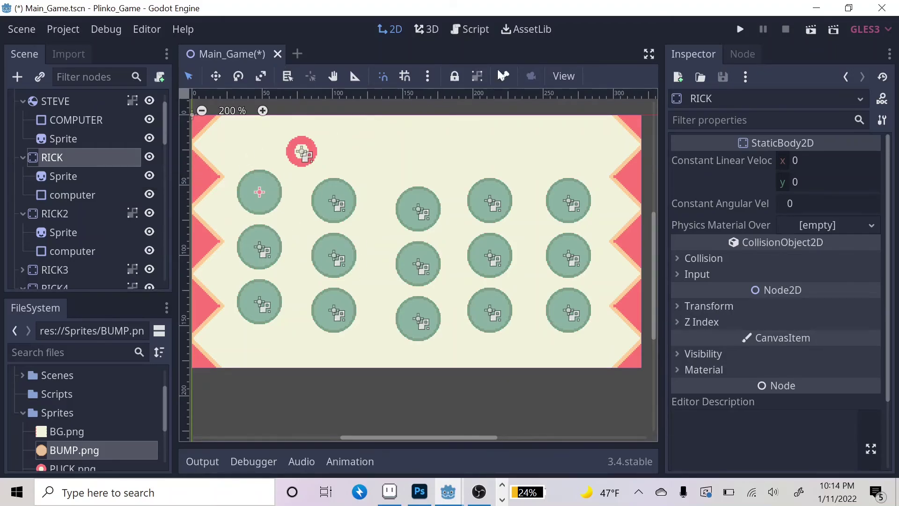
left_click(478, 76)
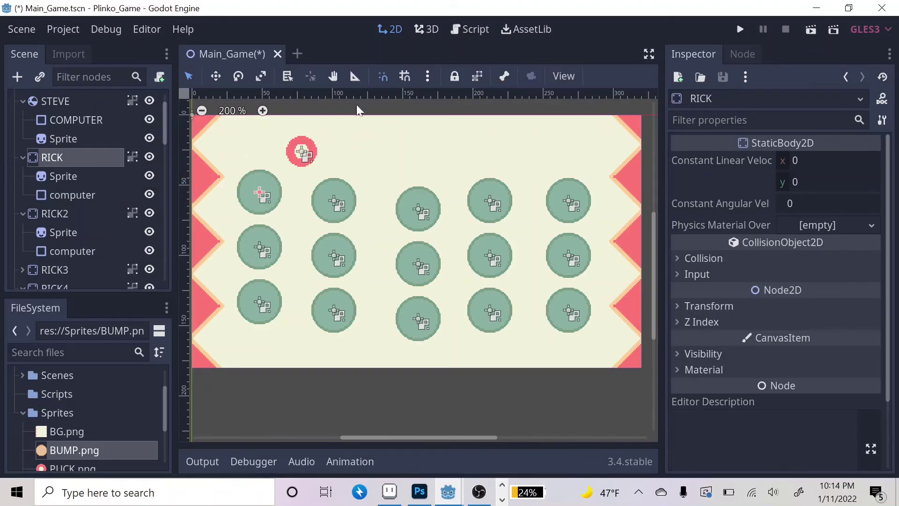